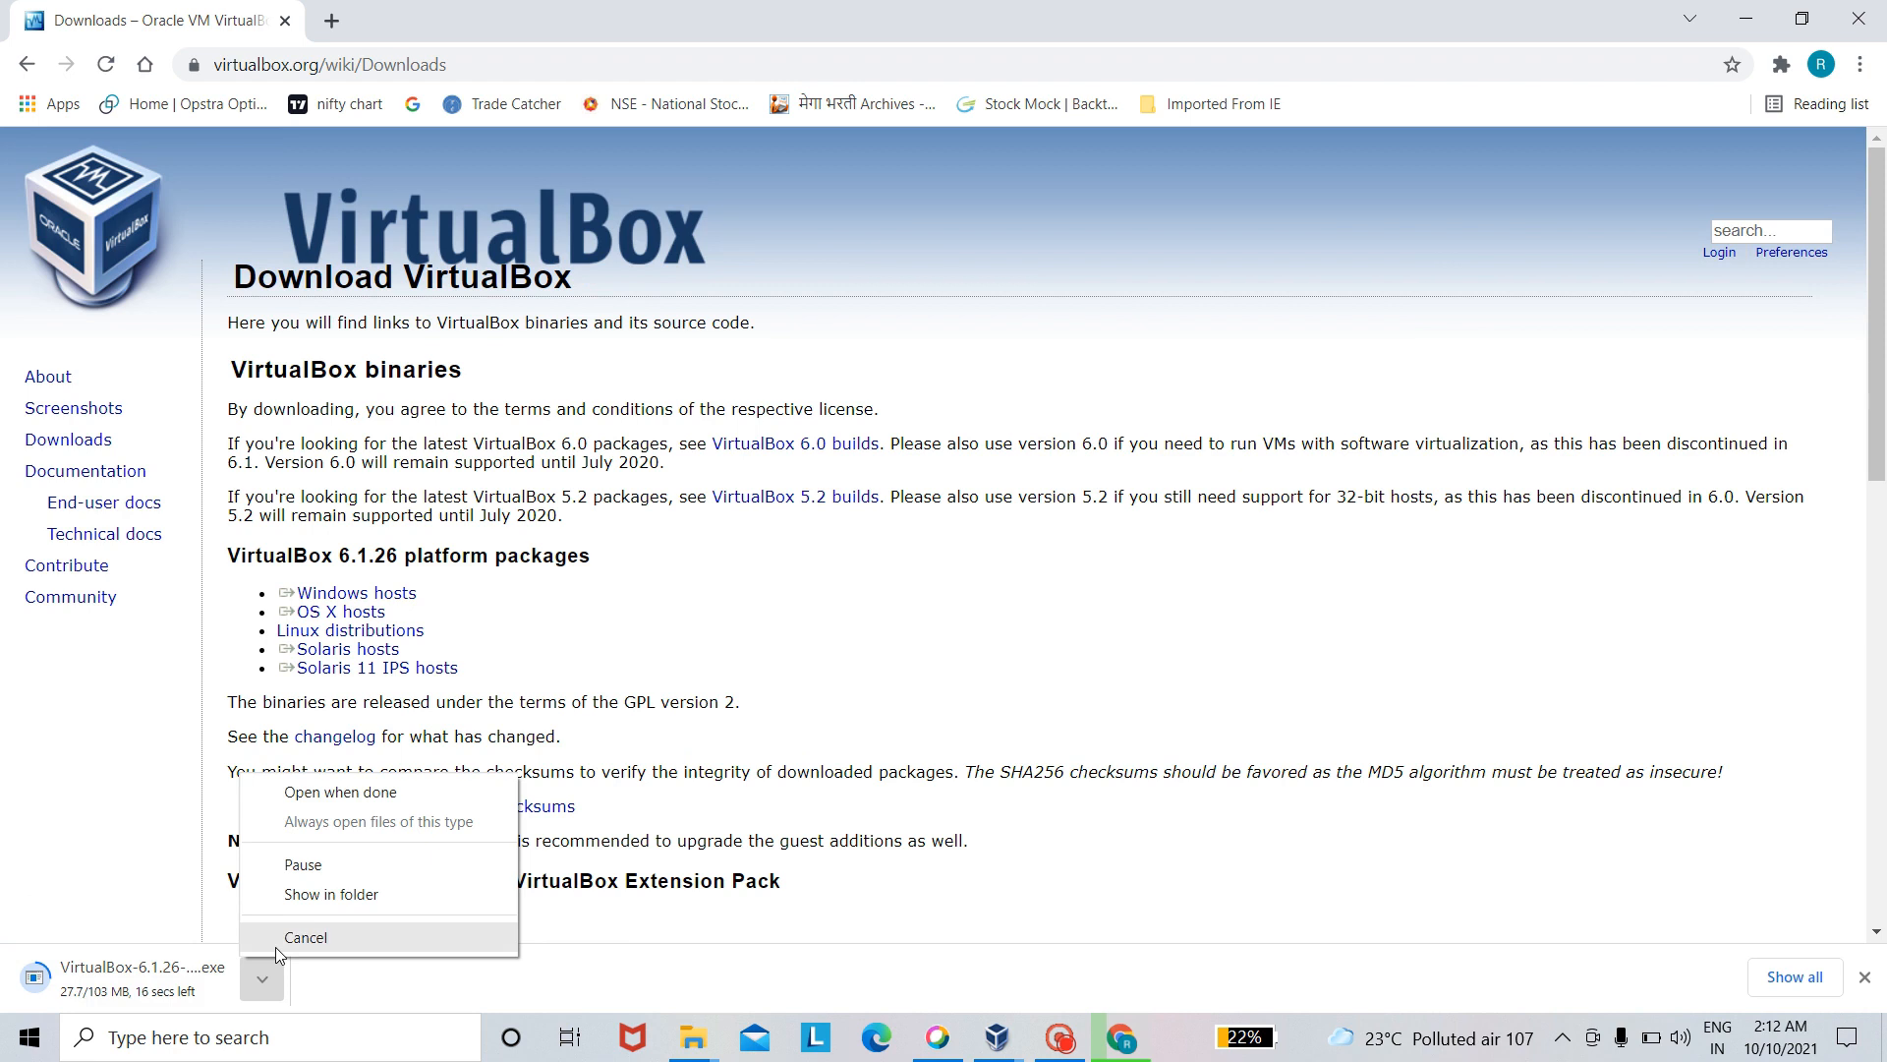
- Cancel the running VirtualBox installer download and search Google for linux in a new tab
{"action": "left_click", "coordinate": [276, 947]}
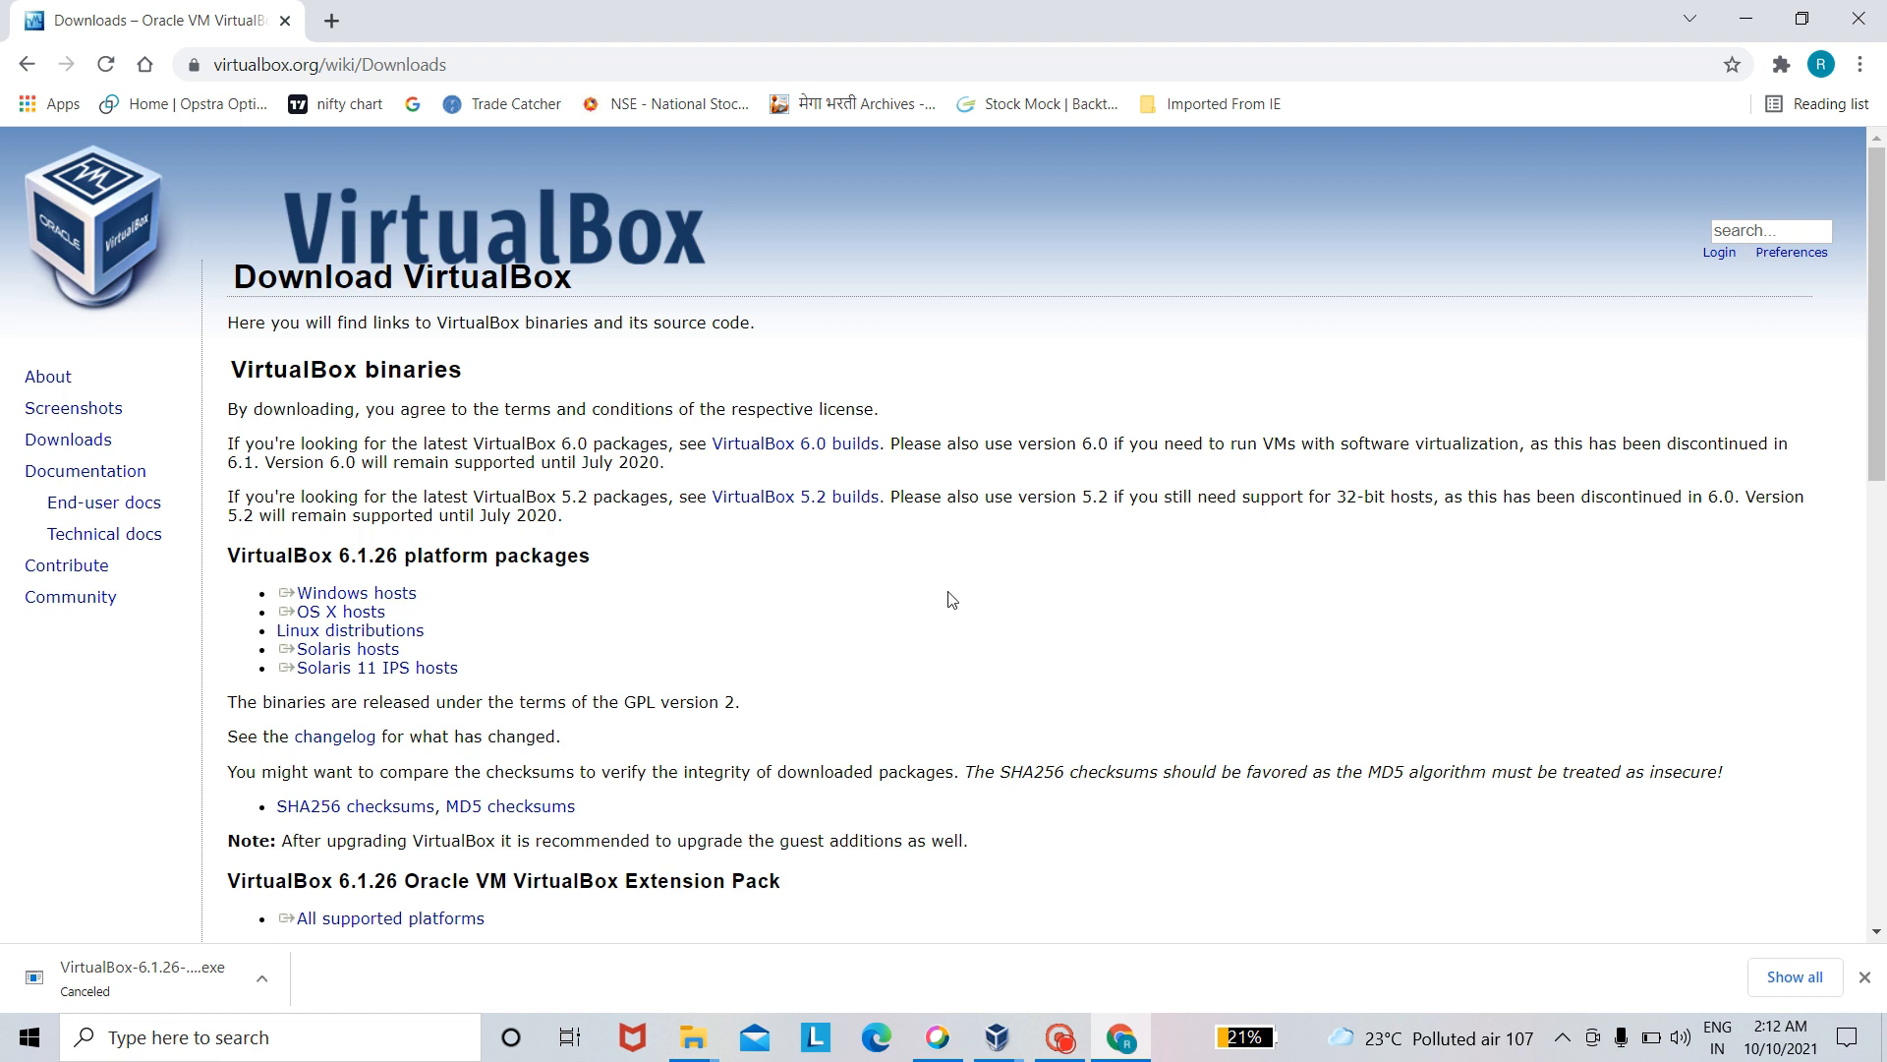
{"action": "left_click", "coordinate": [331, 24]}
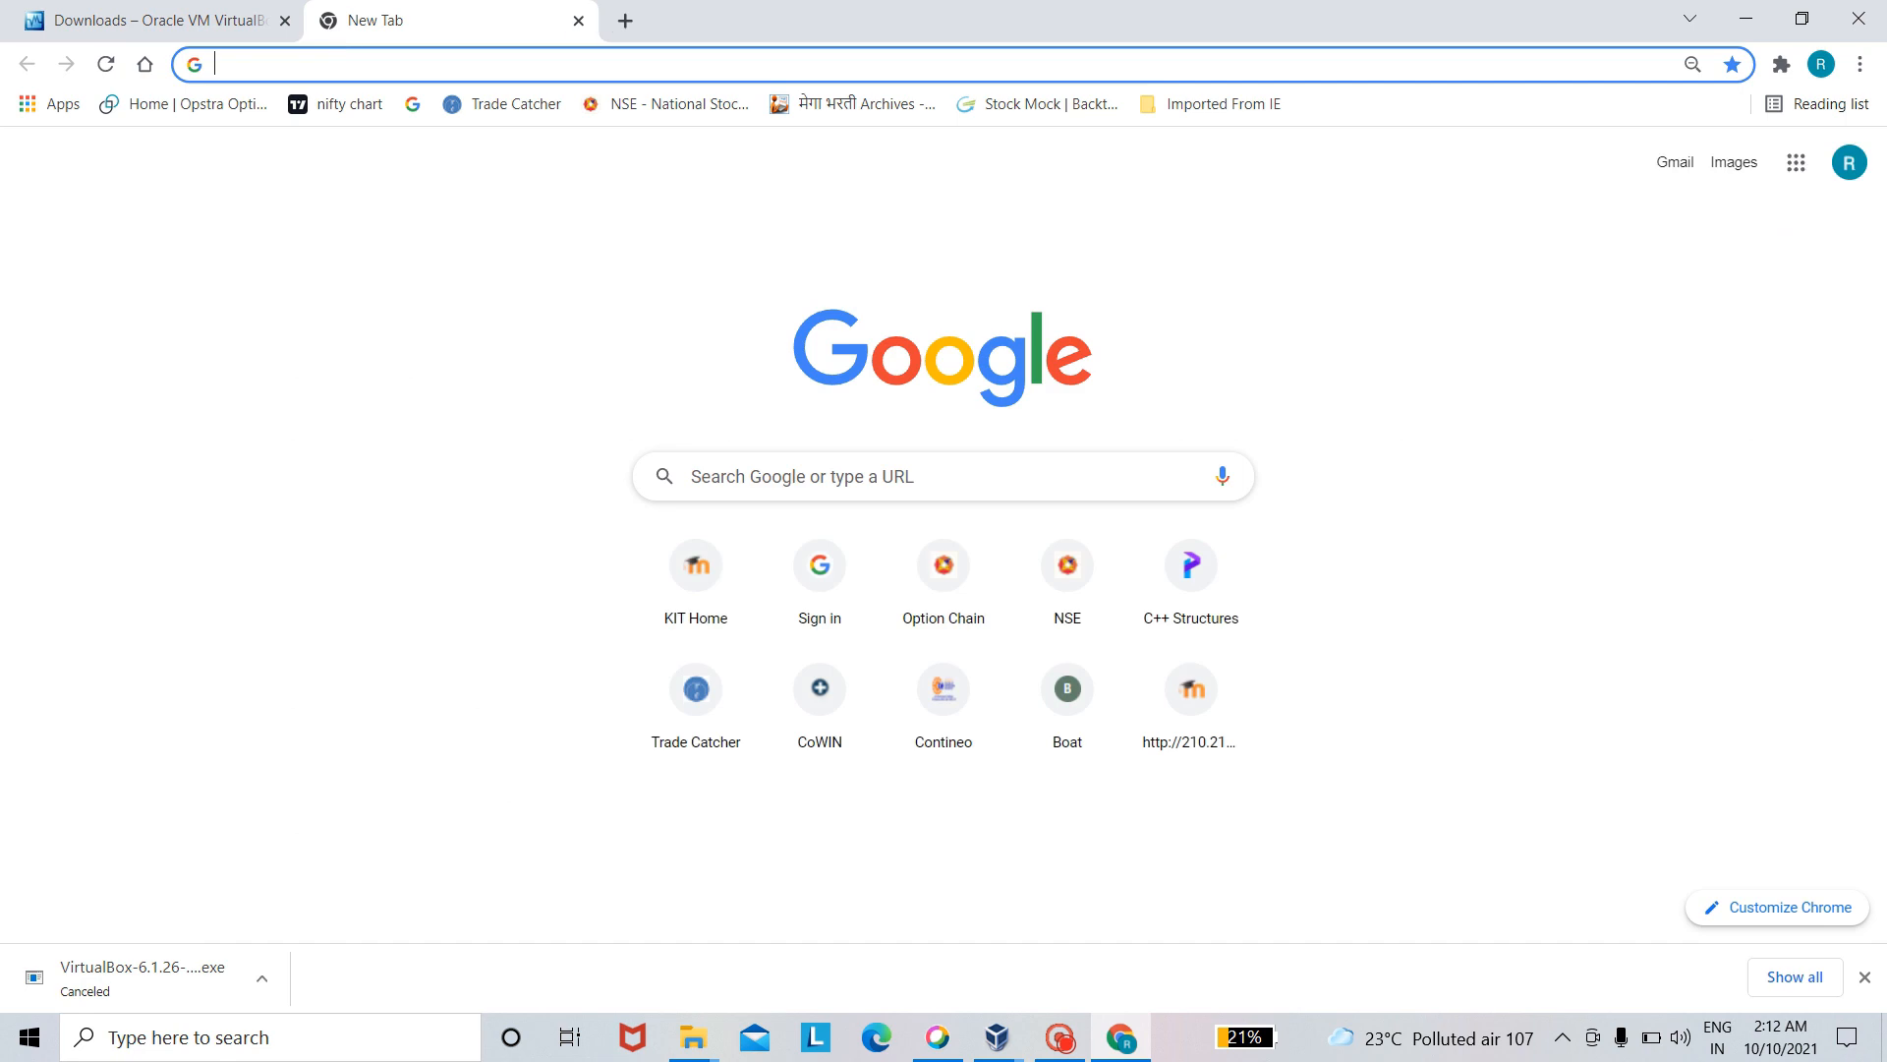
{"action": "left_click", "coordinate": [758, 476]}
{"action": "left_click", "coordinate": [759, 530]}
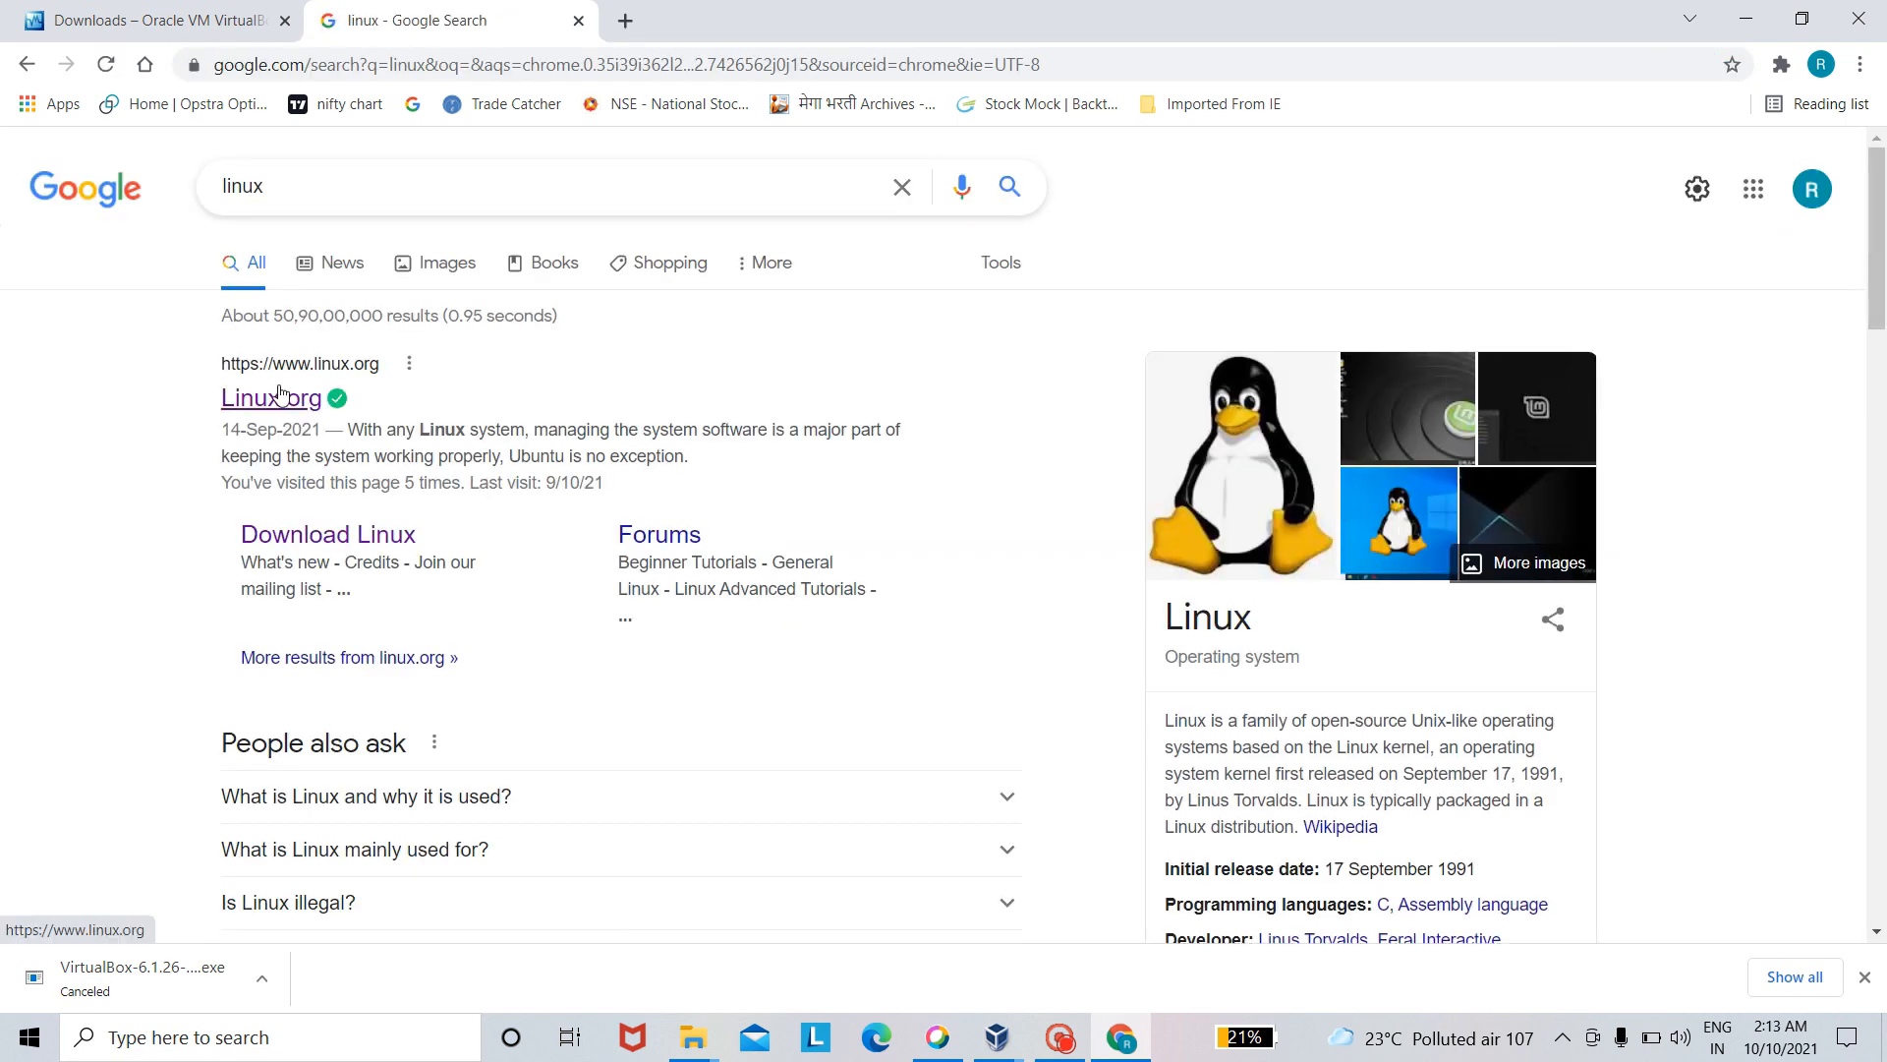
- Go to the Download Linux page on Linux.org and open the Ubuntu distribution's download site
{"action": "left_click", "coordinate": [282, 395]}
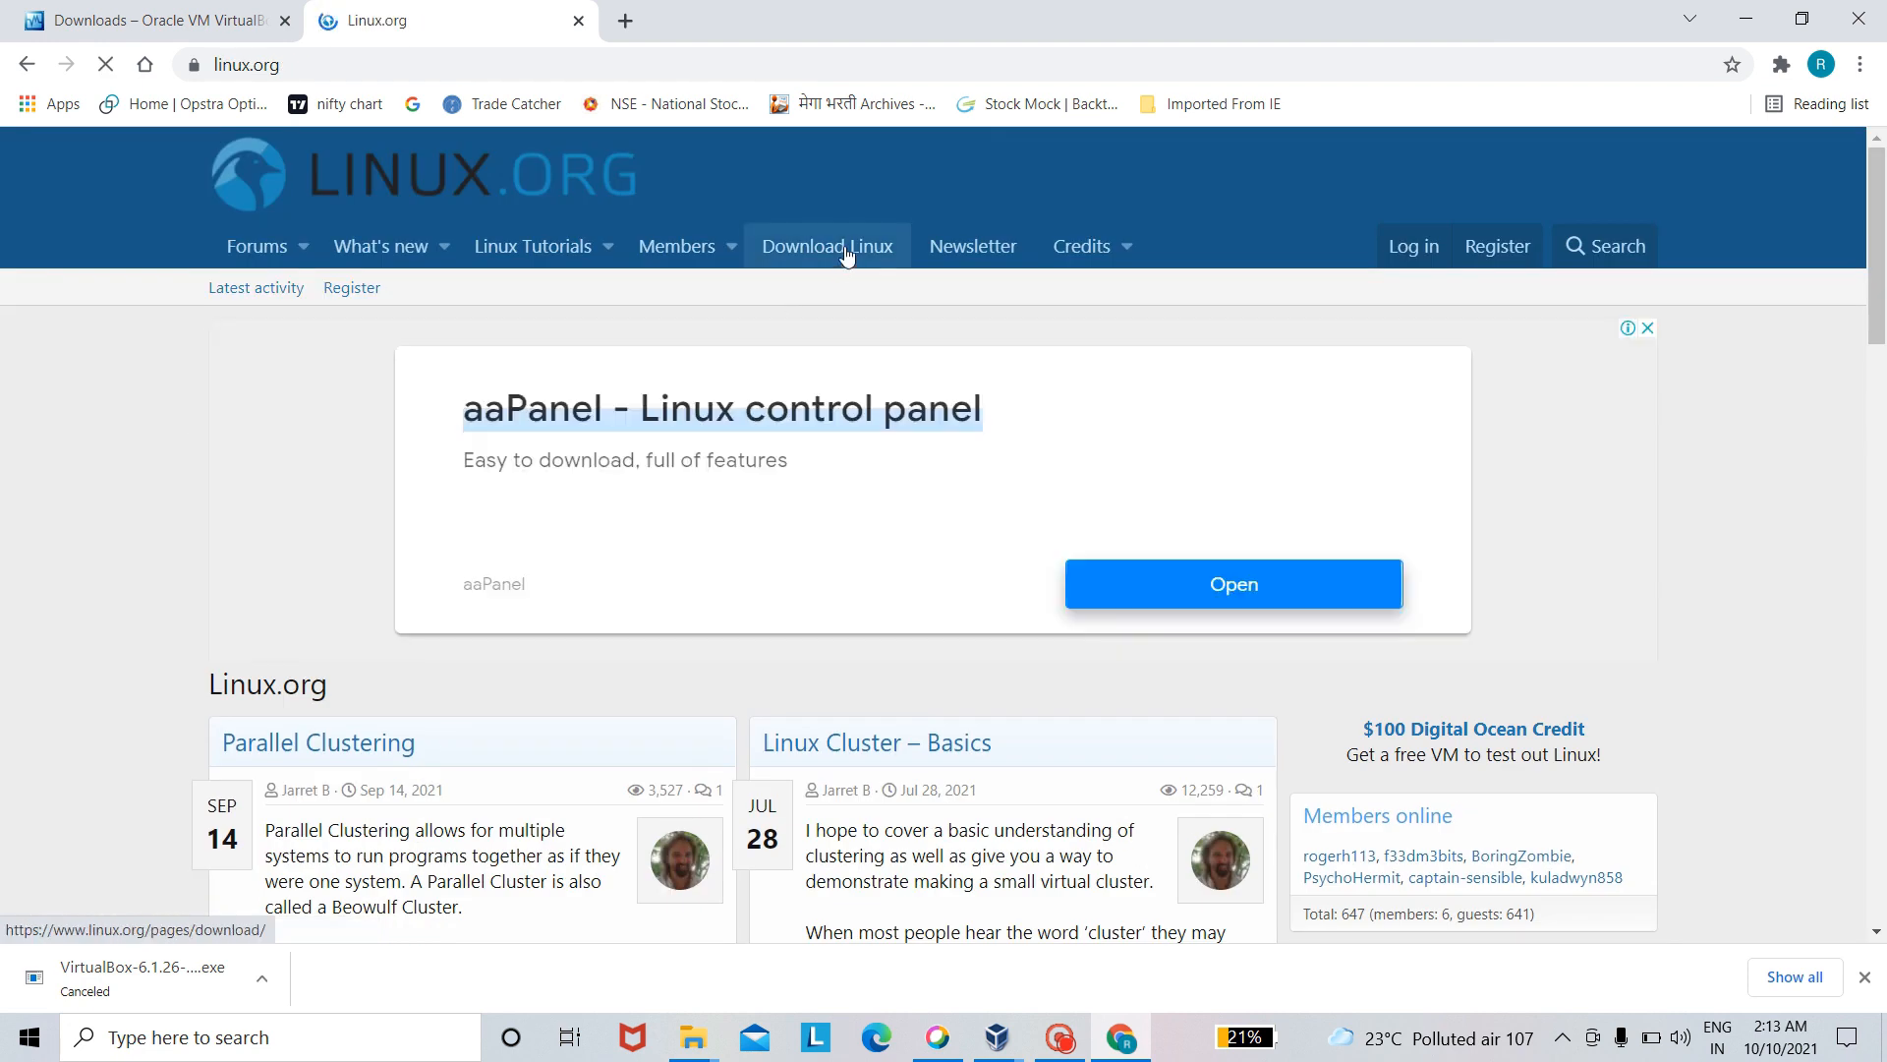
{"action": "left_click", "coordinate": [843, 248]}
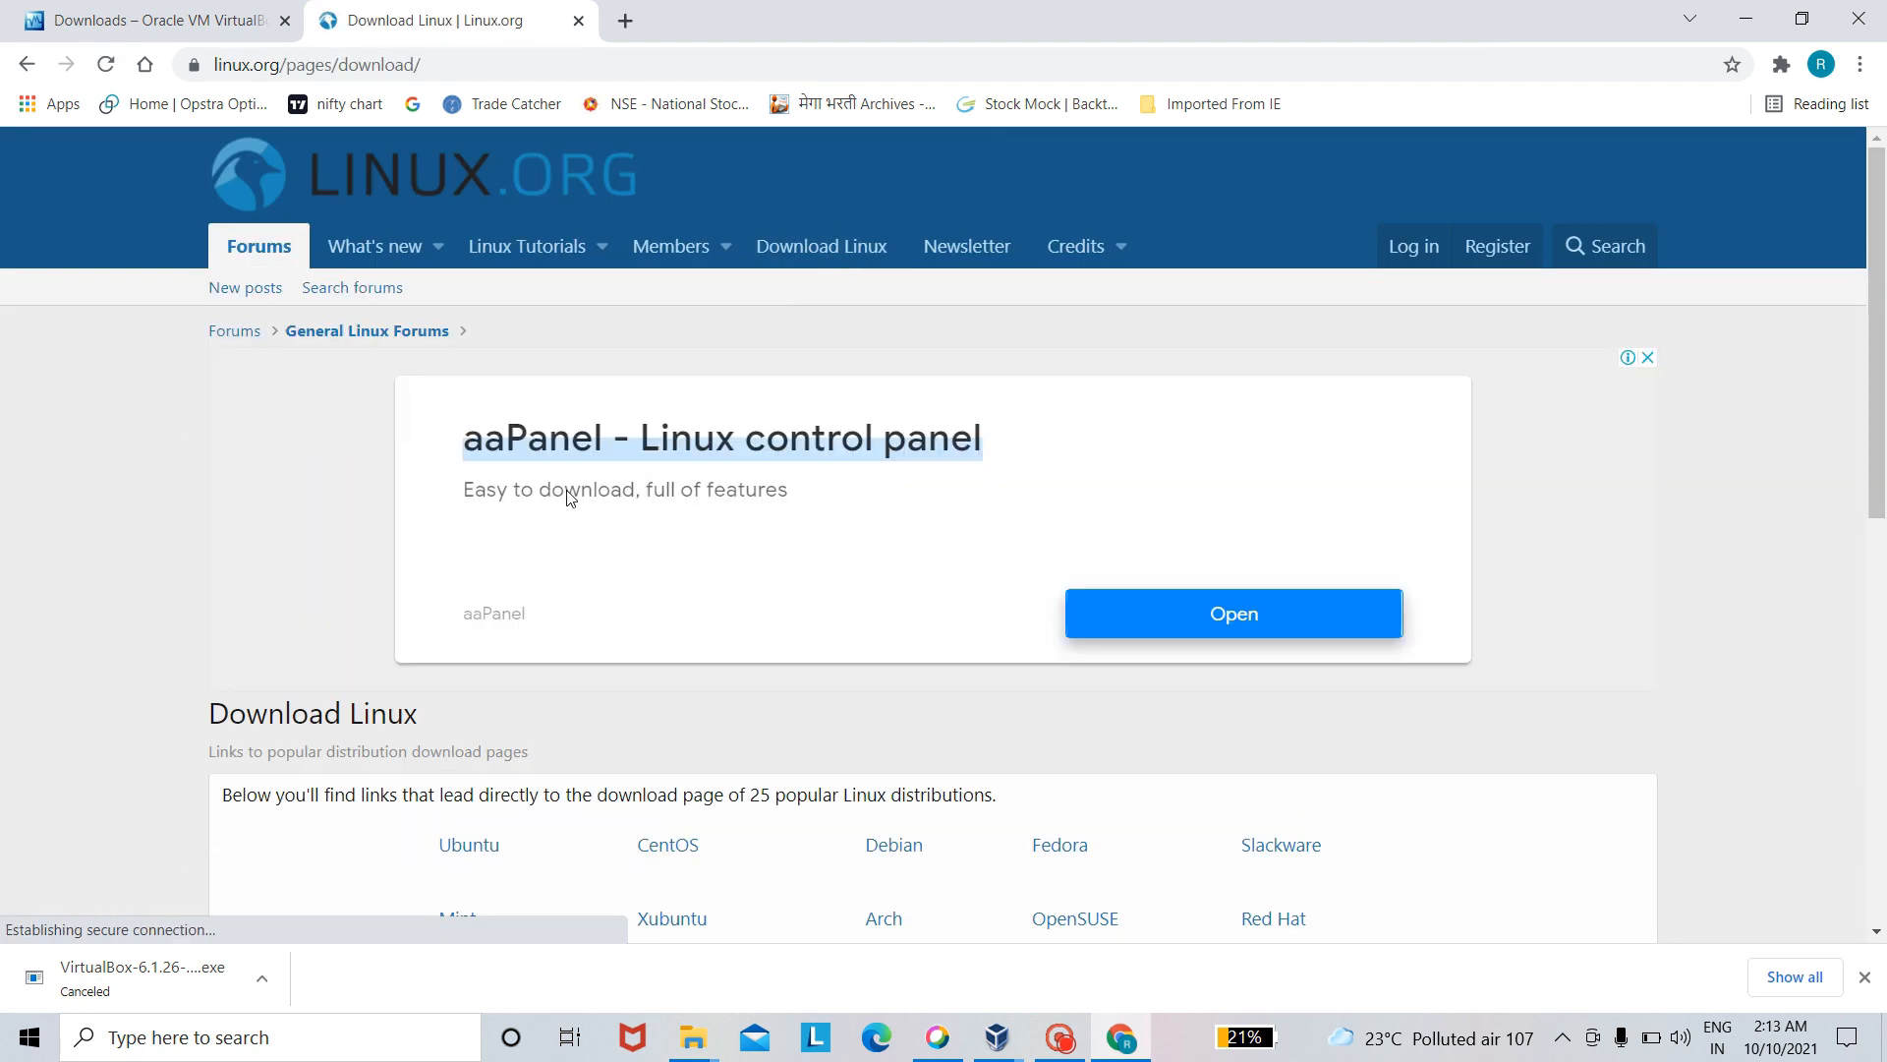
{"action": "scroll", "coordinate": [578, 672], "scroll_direction": "down", "scroll_amount": 3}
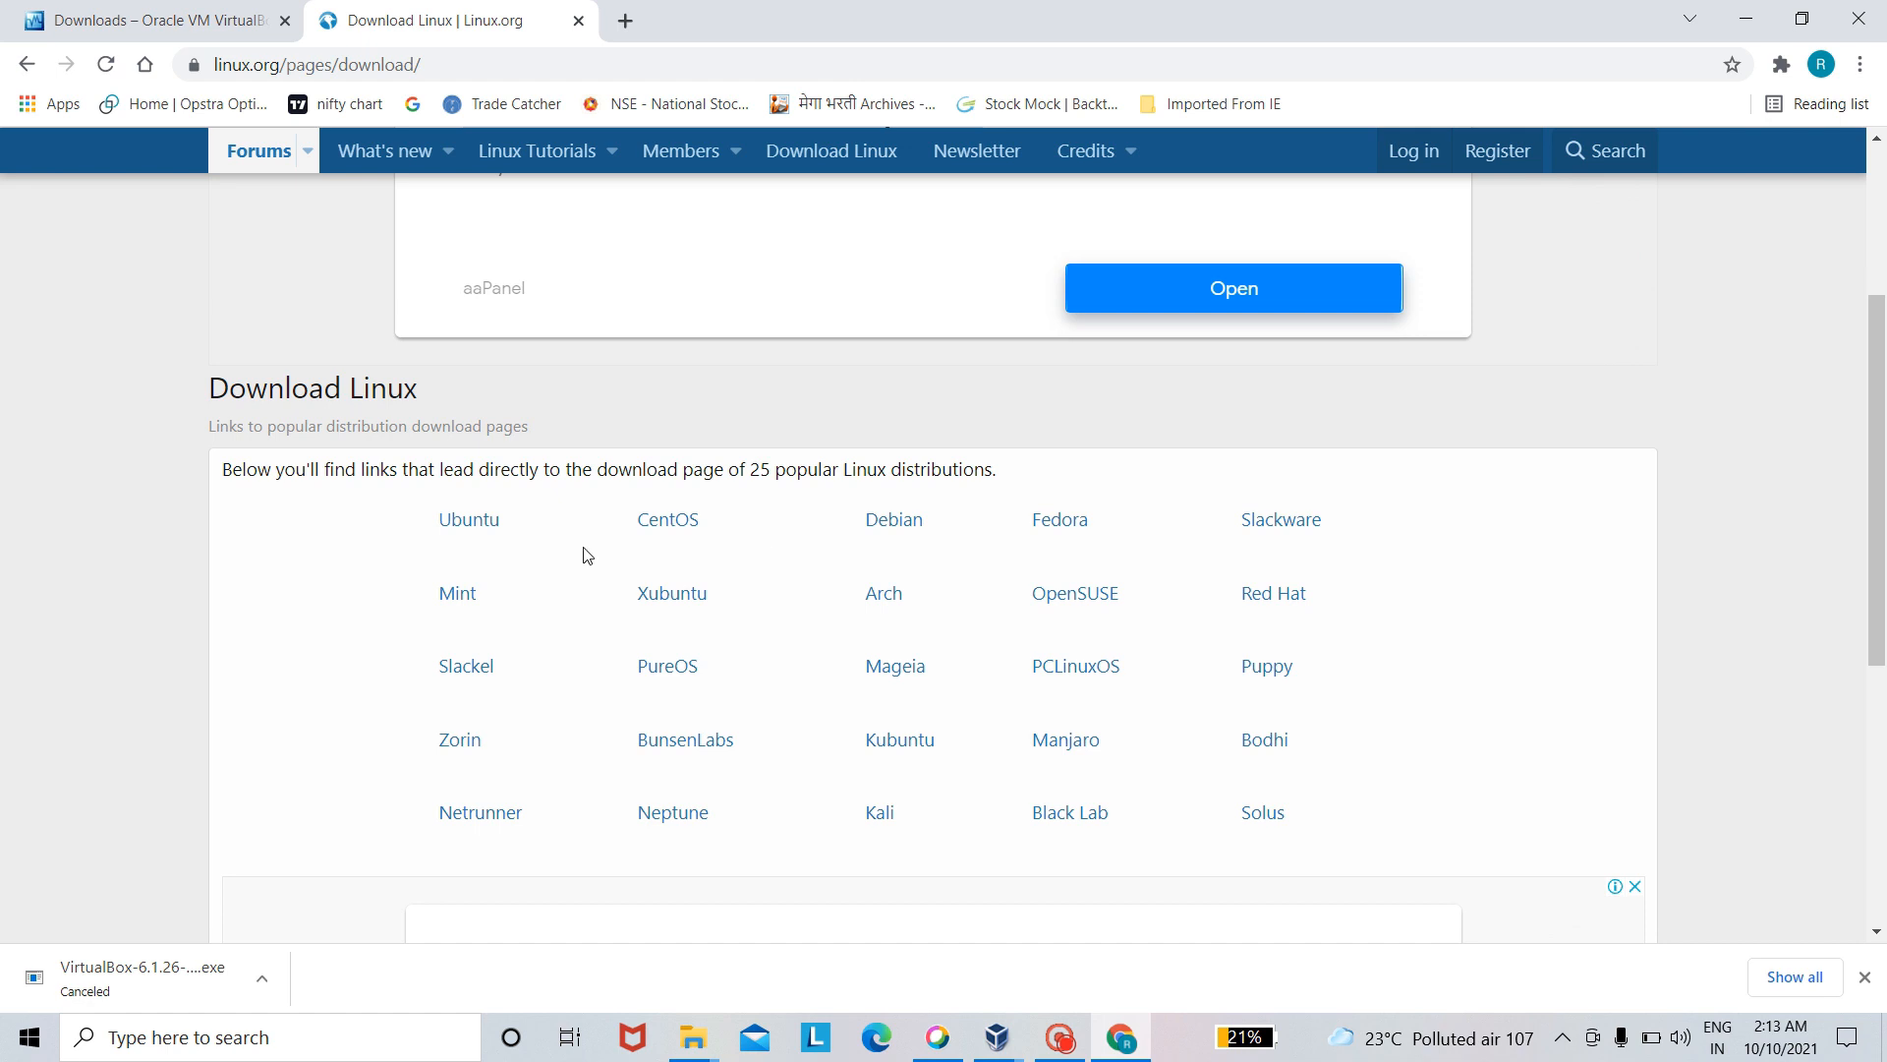
{"action": "left_click", "coordinate": [488, 524]}
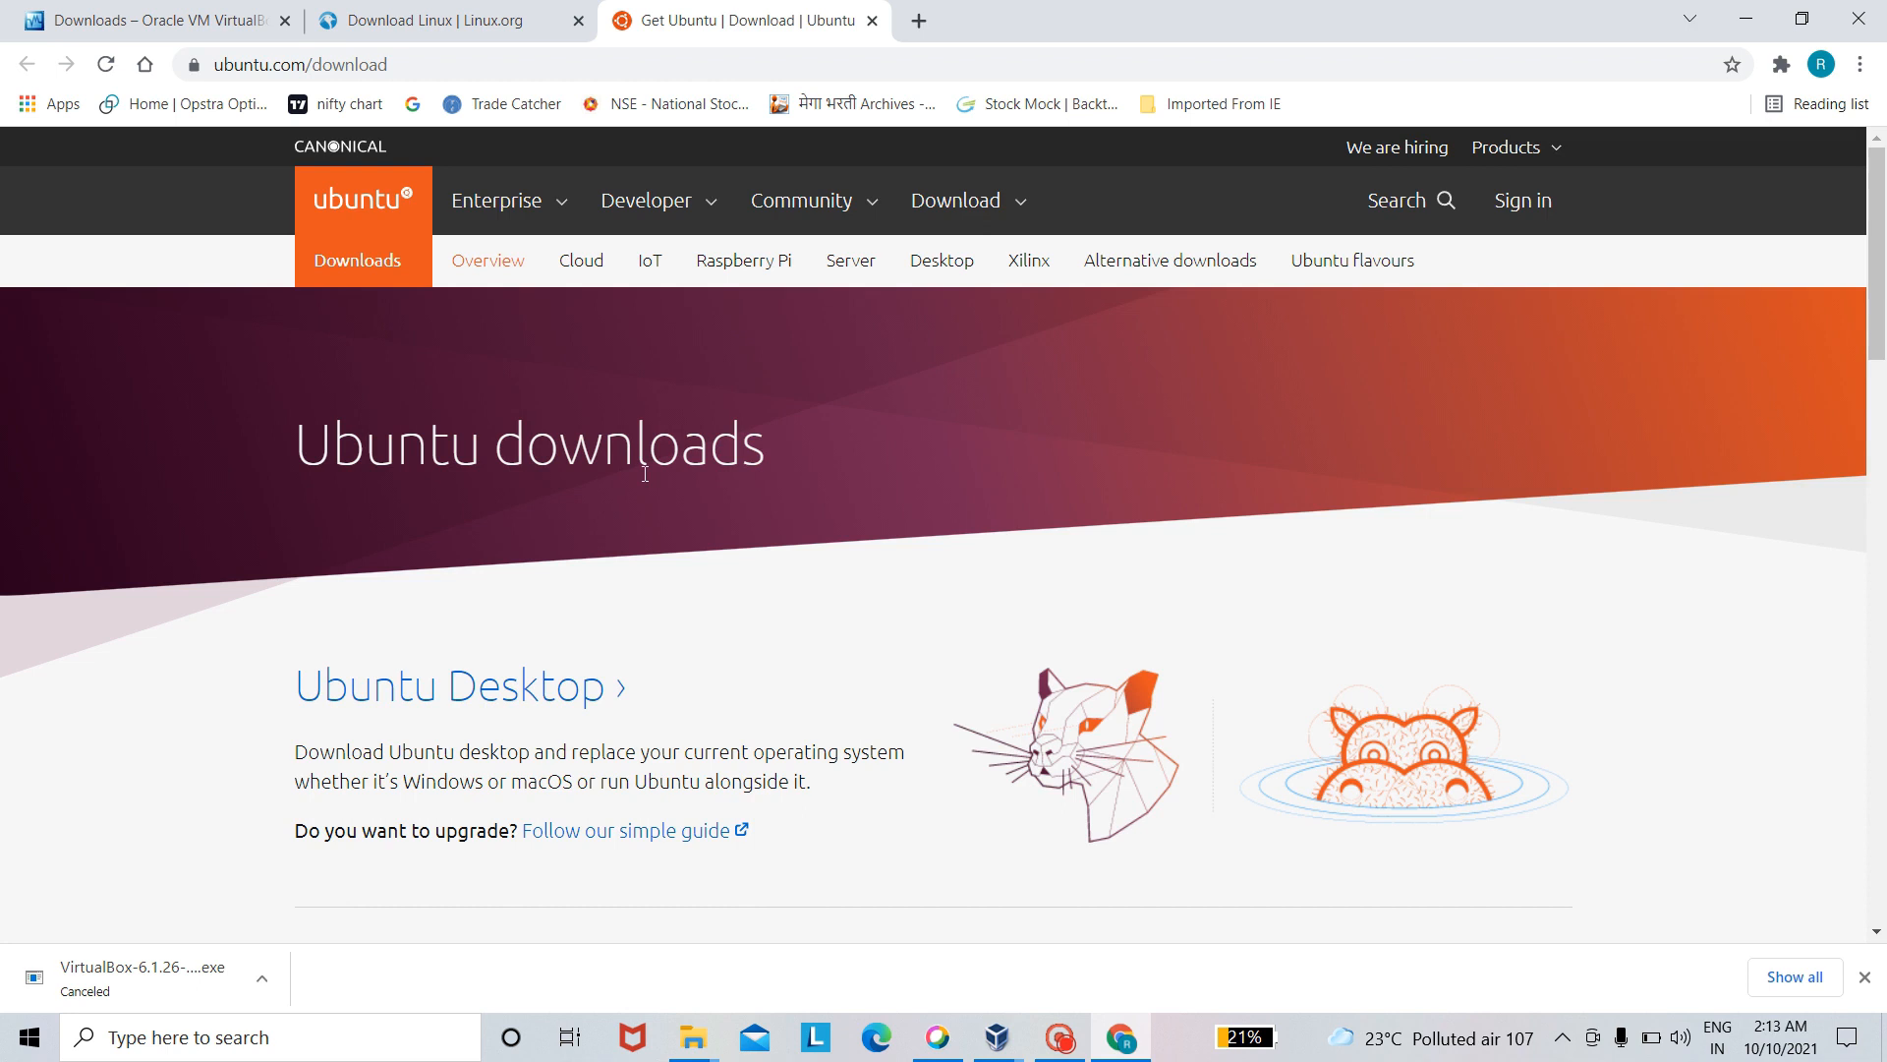
- Start the Ubuntu Desktop 20.04 LTS image download and cancel it again
{"action": "left_click", "coordinate": [950, 208]}
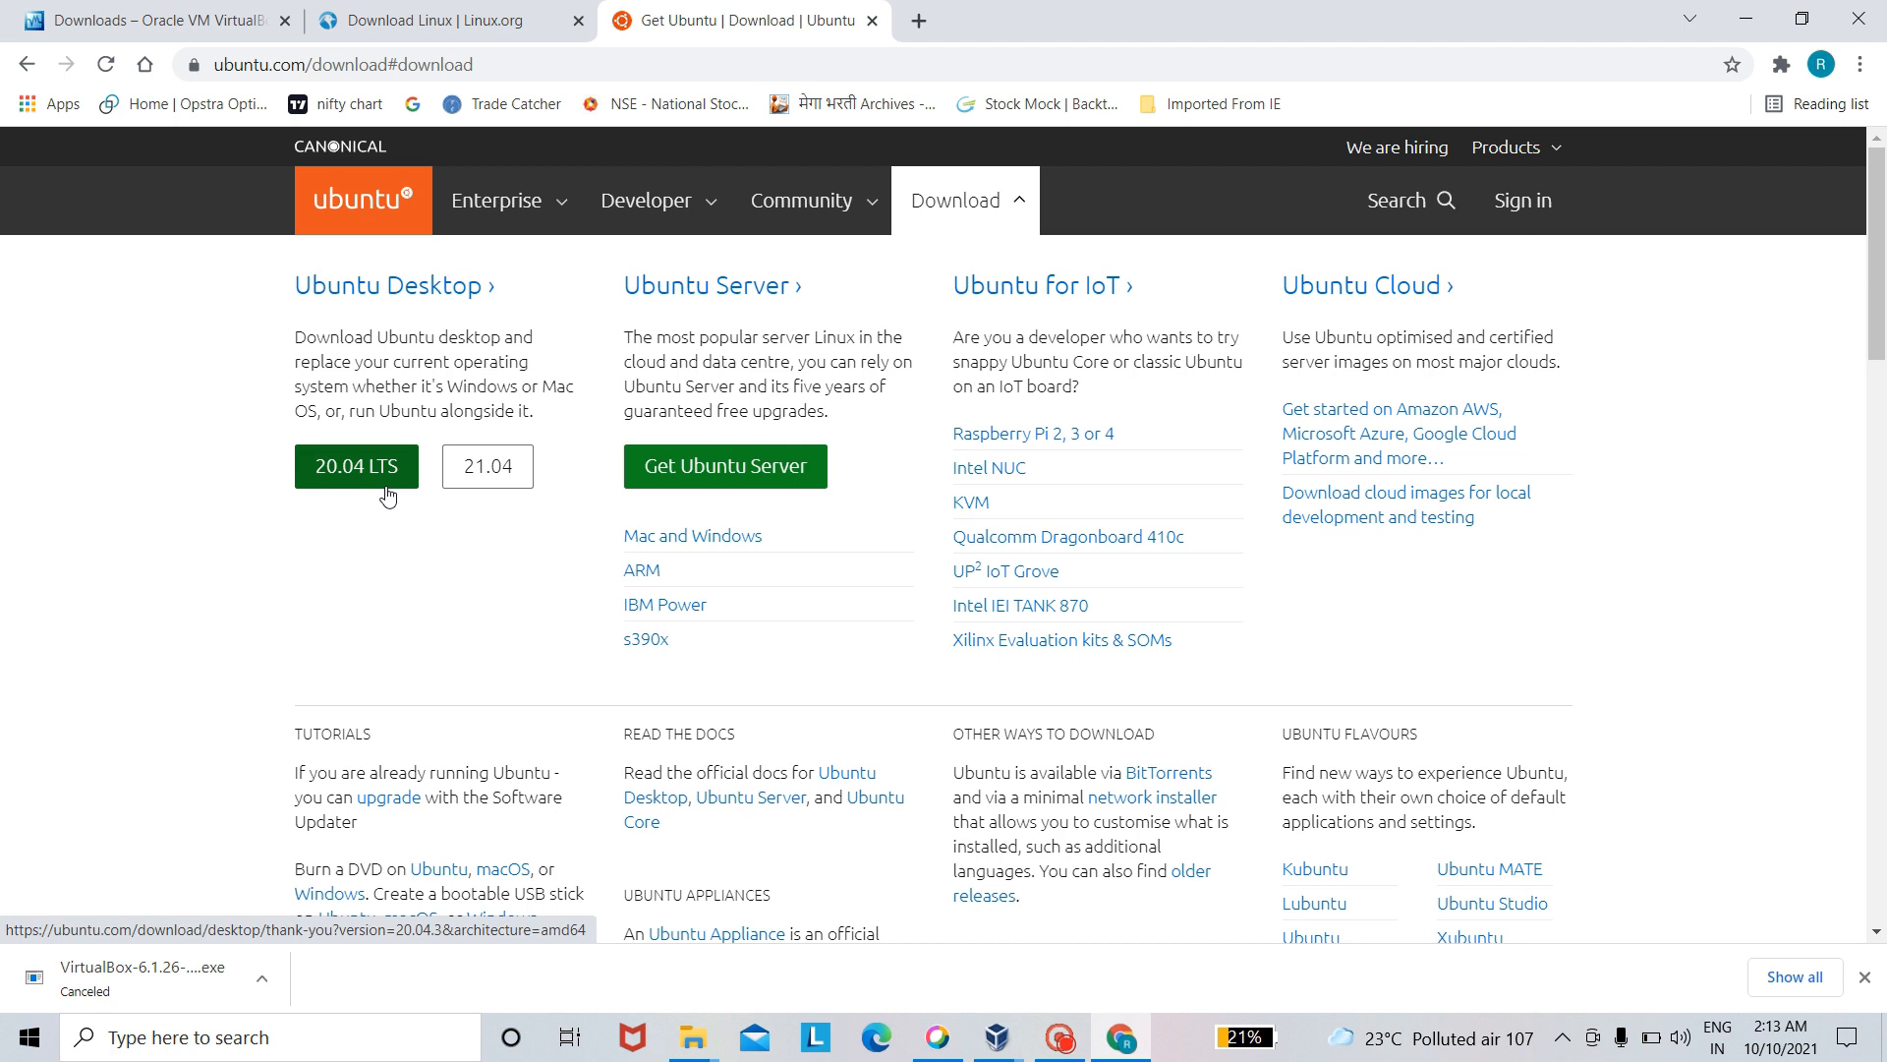
{"action": "left_click", "coordinate": [366, 449]}
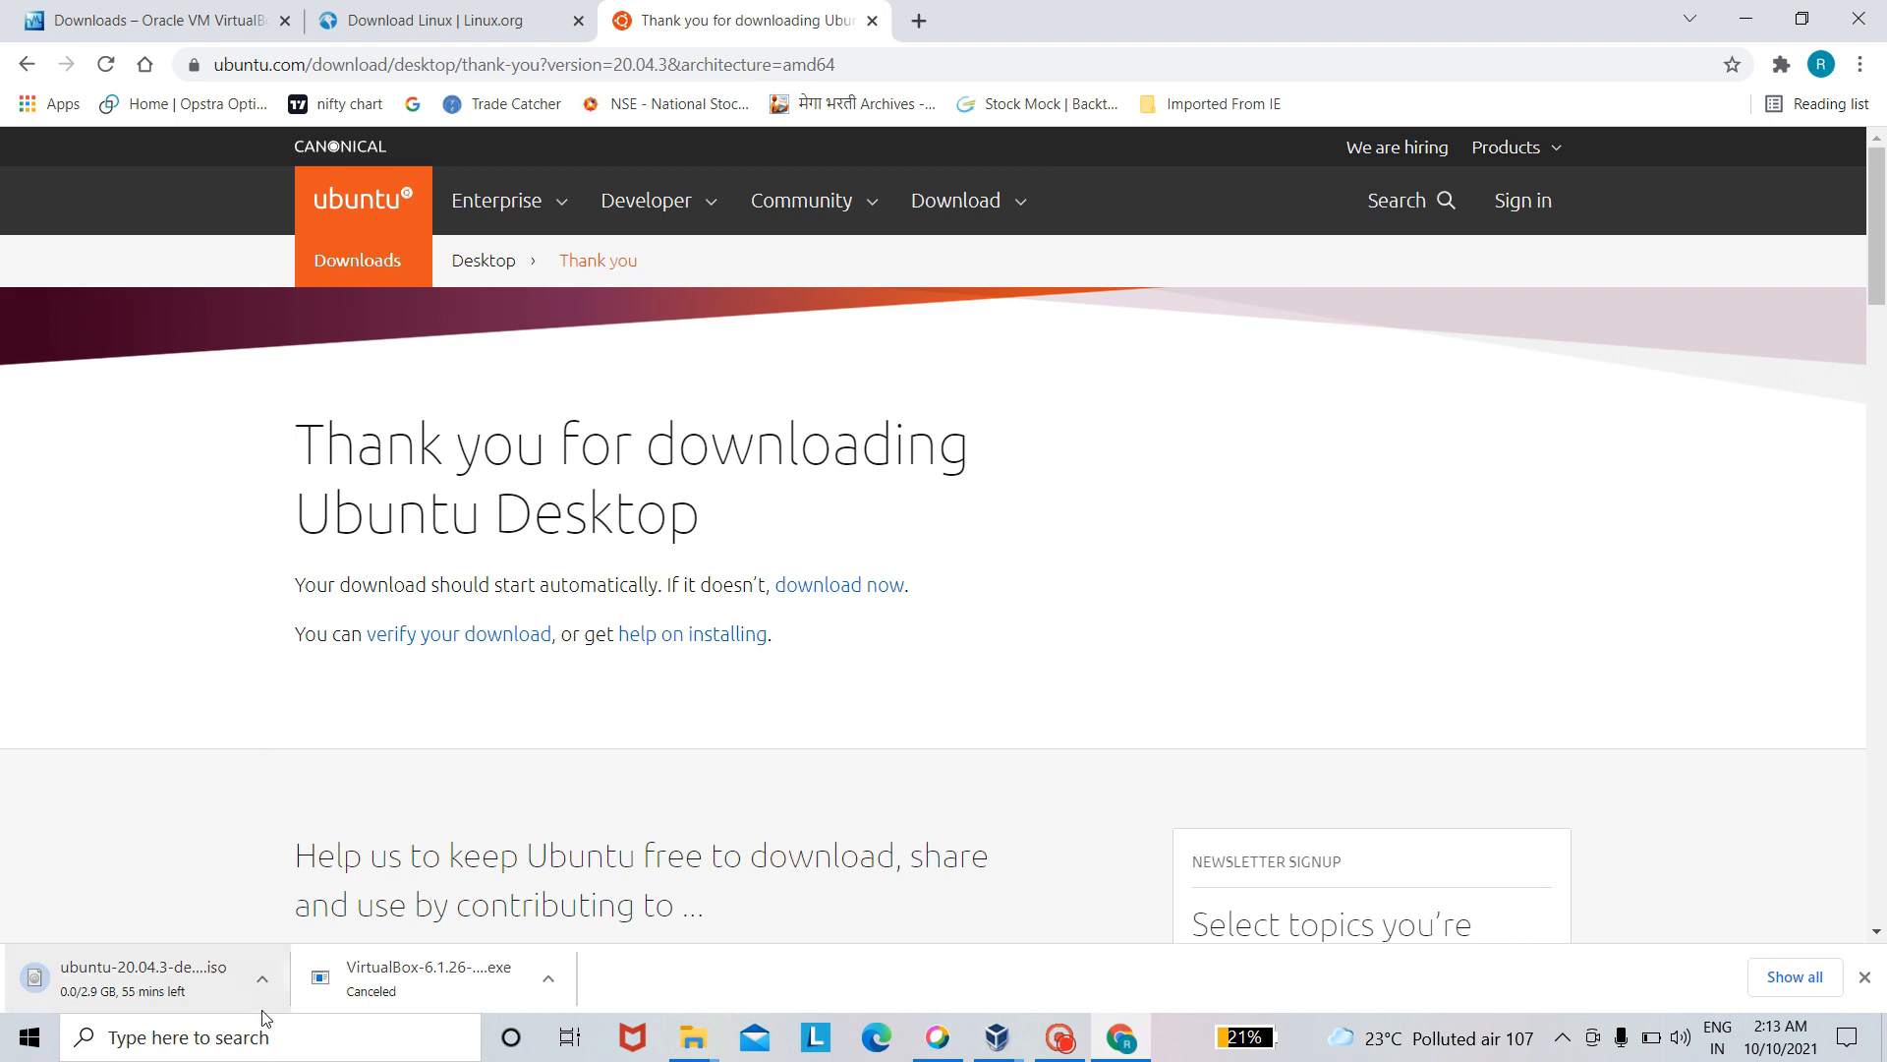
{"action": "left_click", "coordinate": [263, 985]}
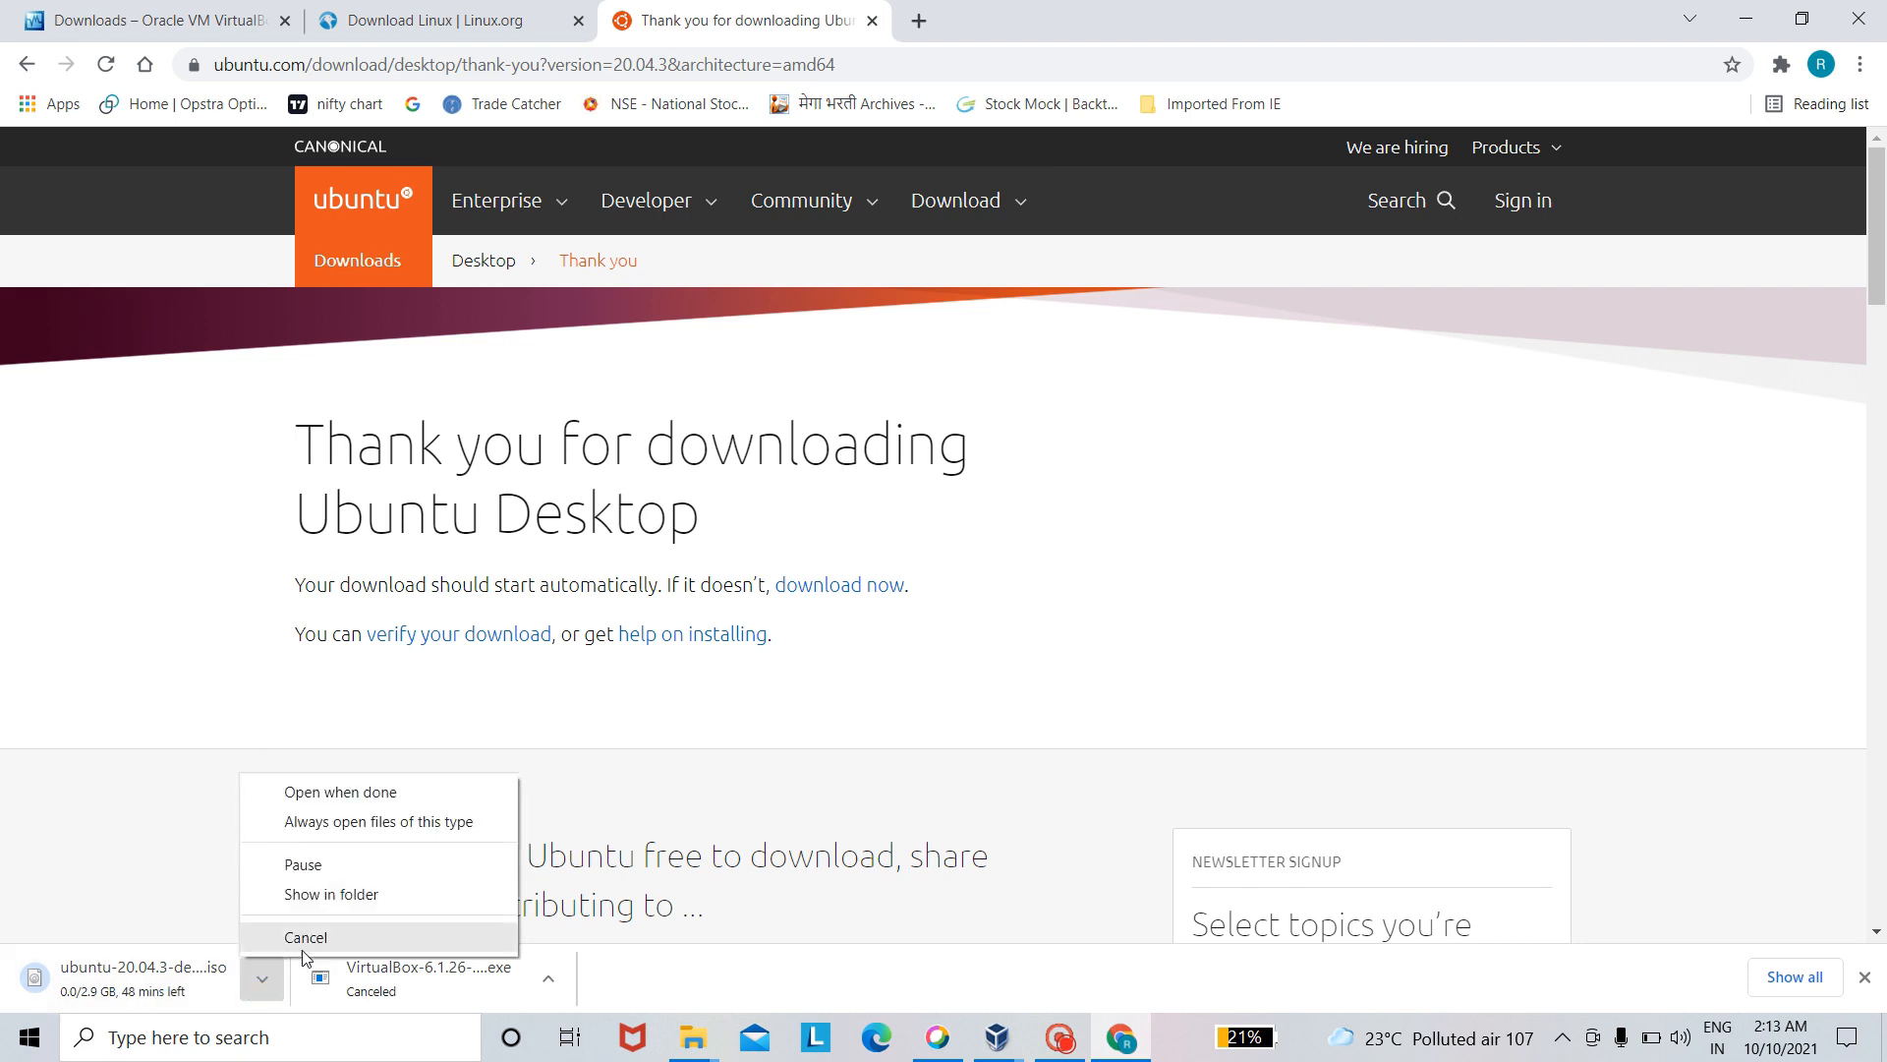
{"action": "left_click", "coordinate": [320, 946]}
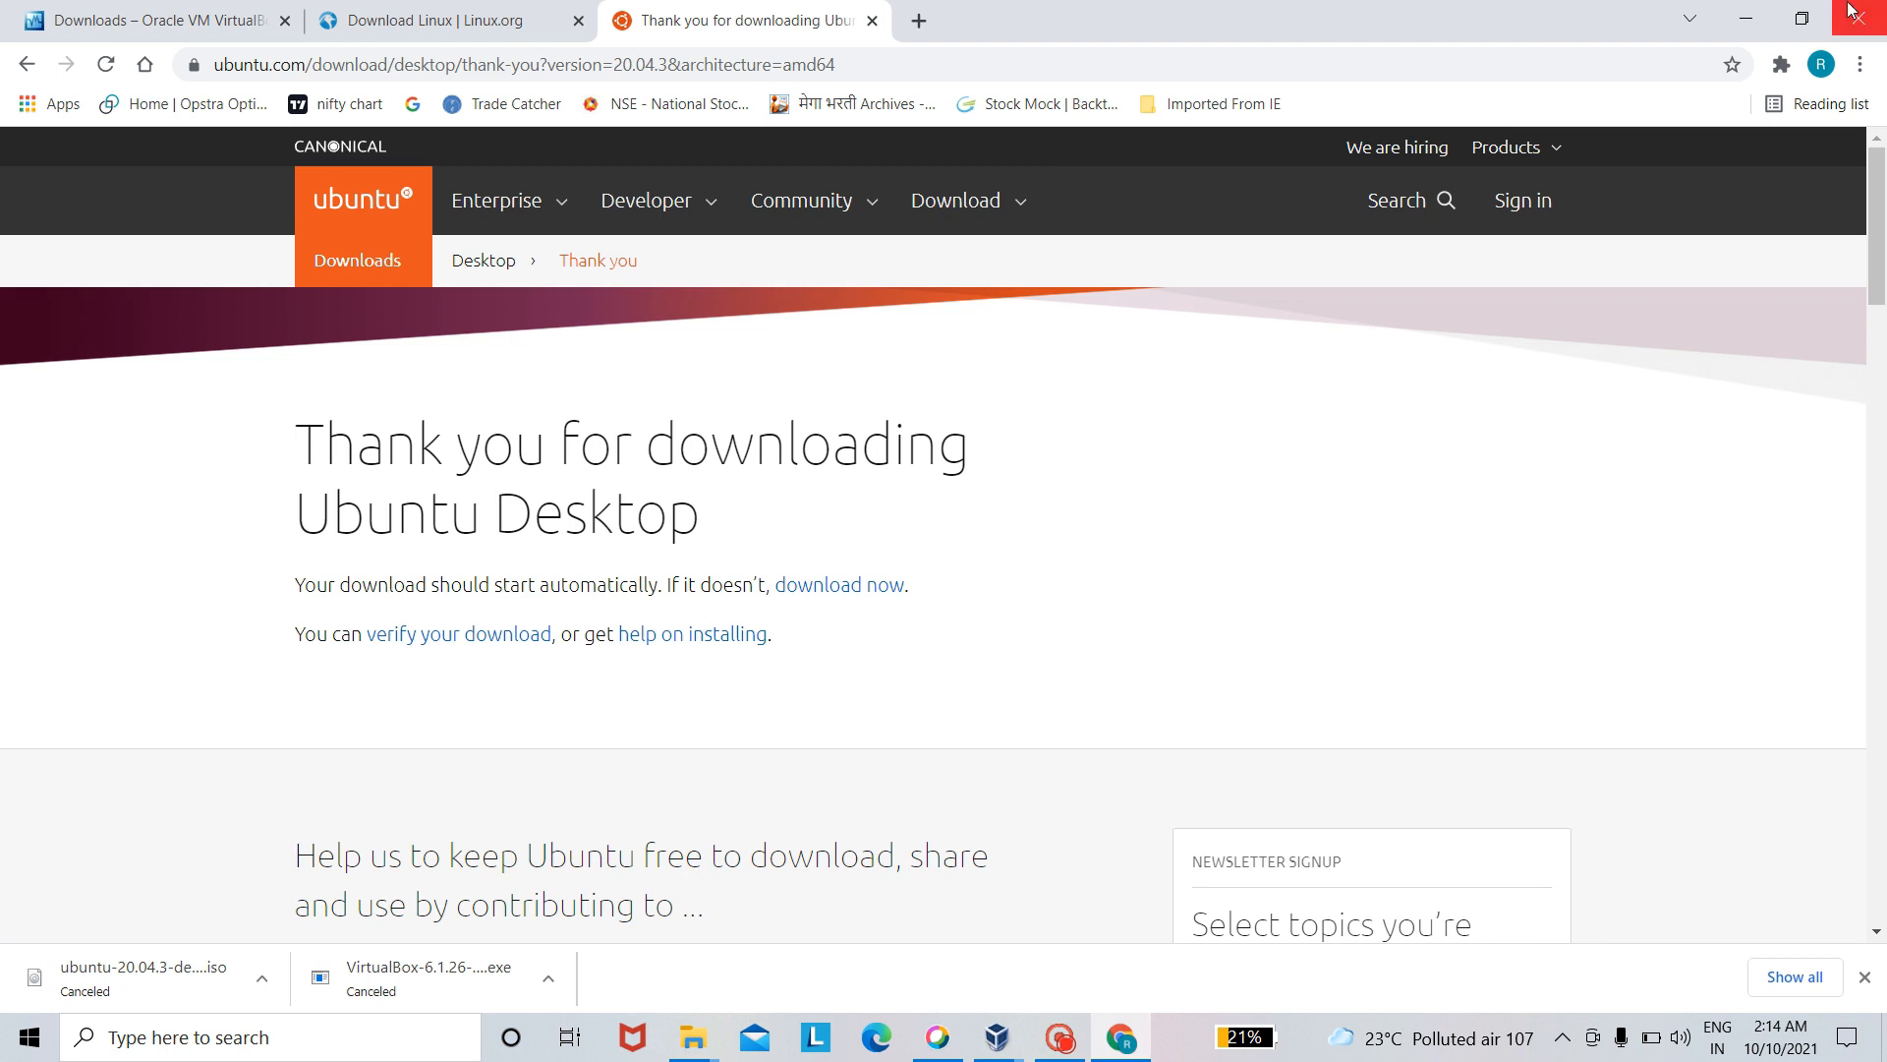
- Minimize the browser, switch to Oracle VM VirtualBox and start creating a new virtual machine
{"action": "left_click", "coordinate": [1758, 35]}
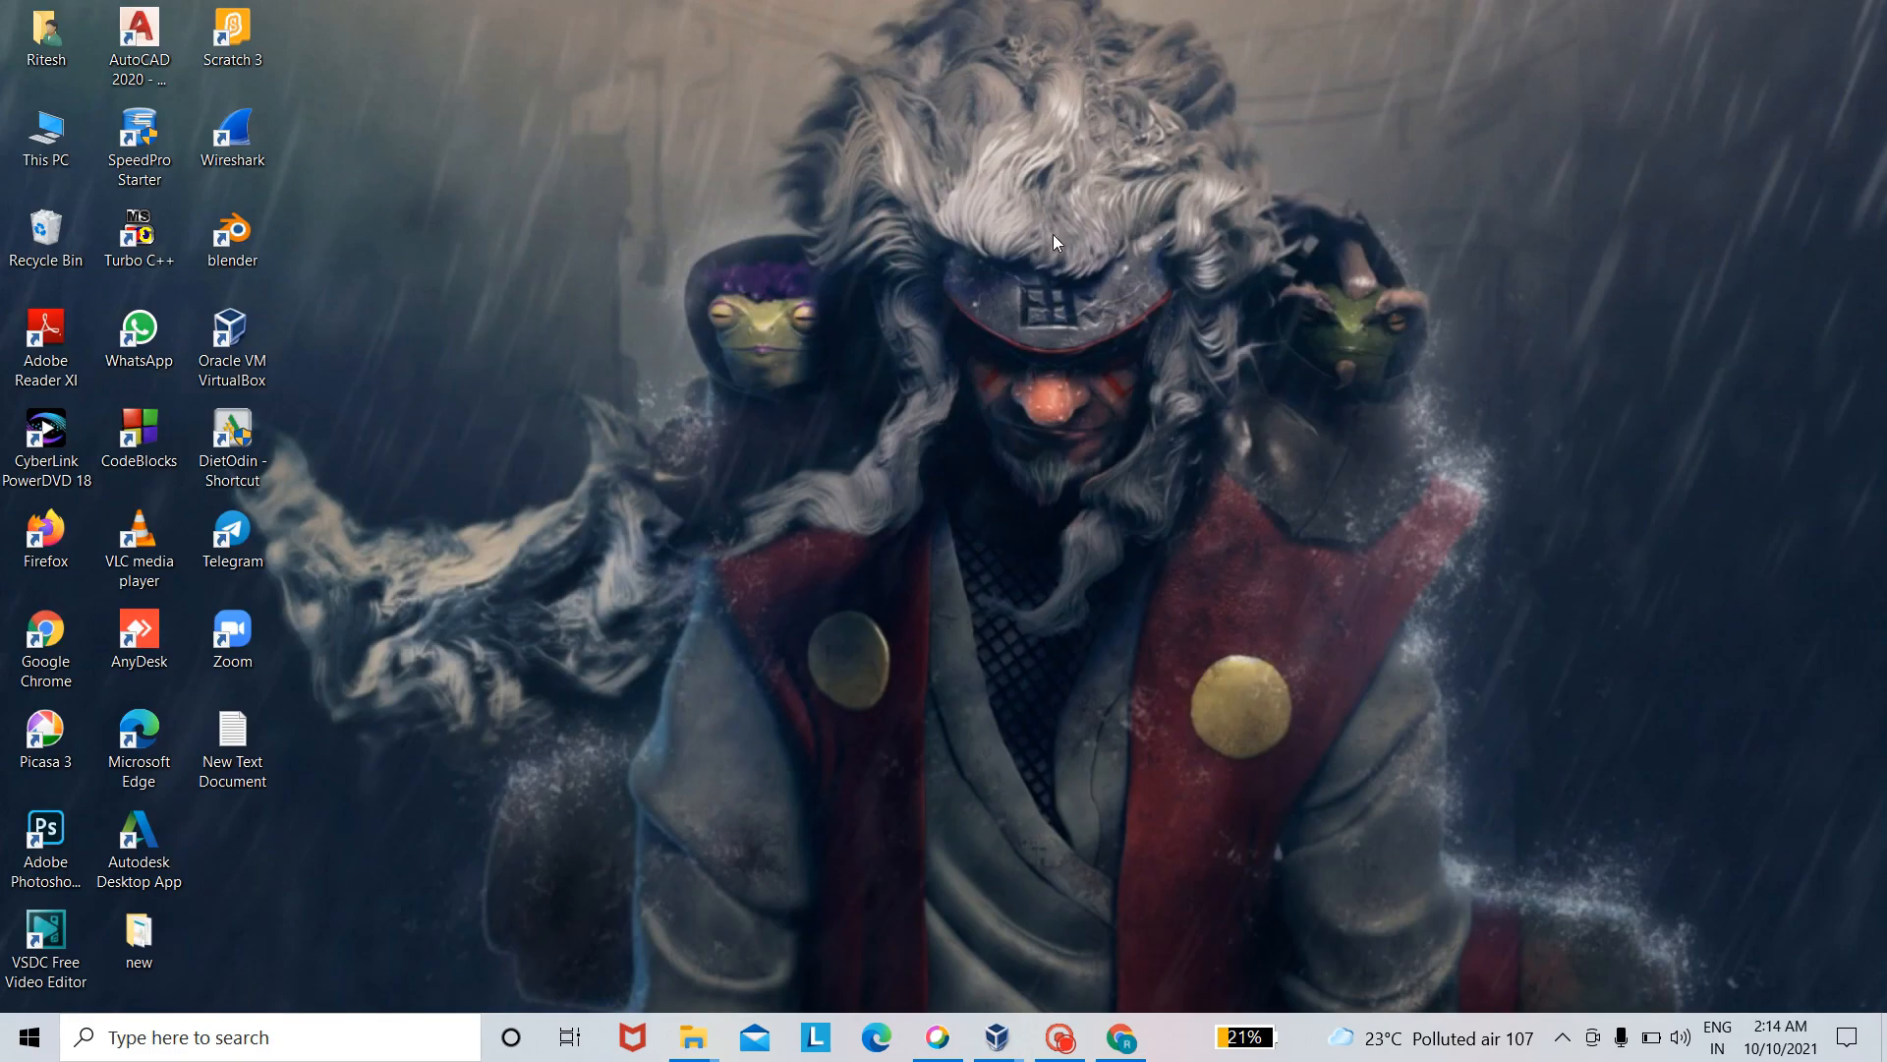
{"action": "left_click", "coordinate": [253, 359]}
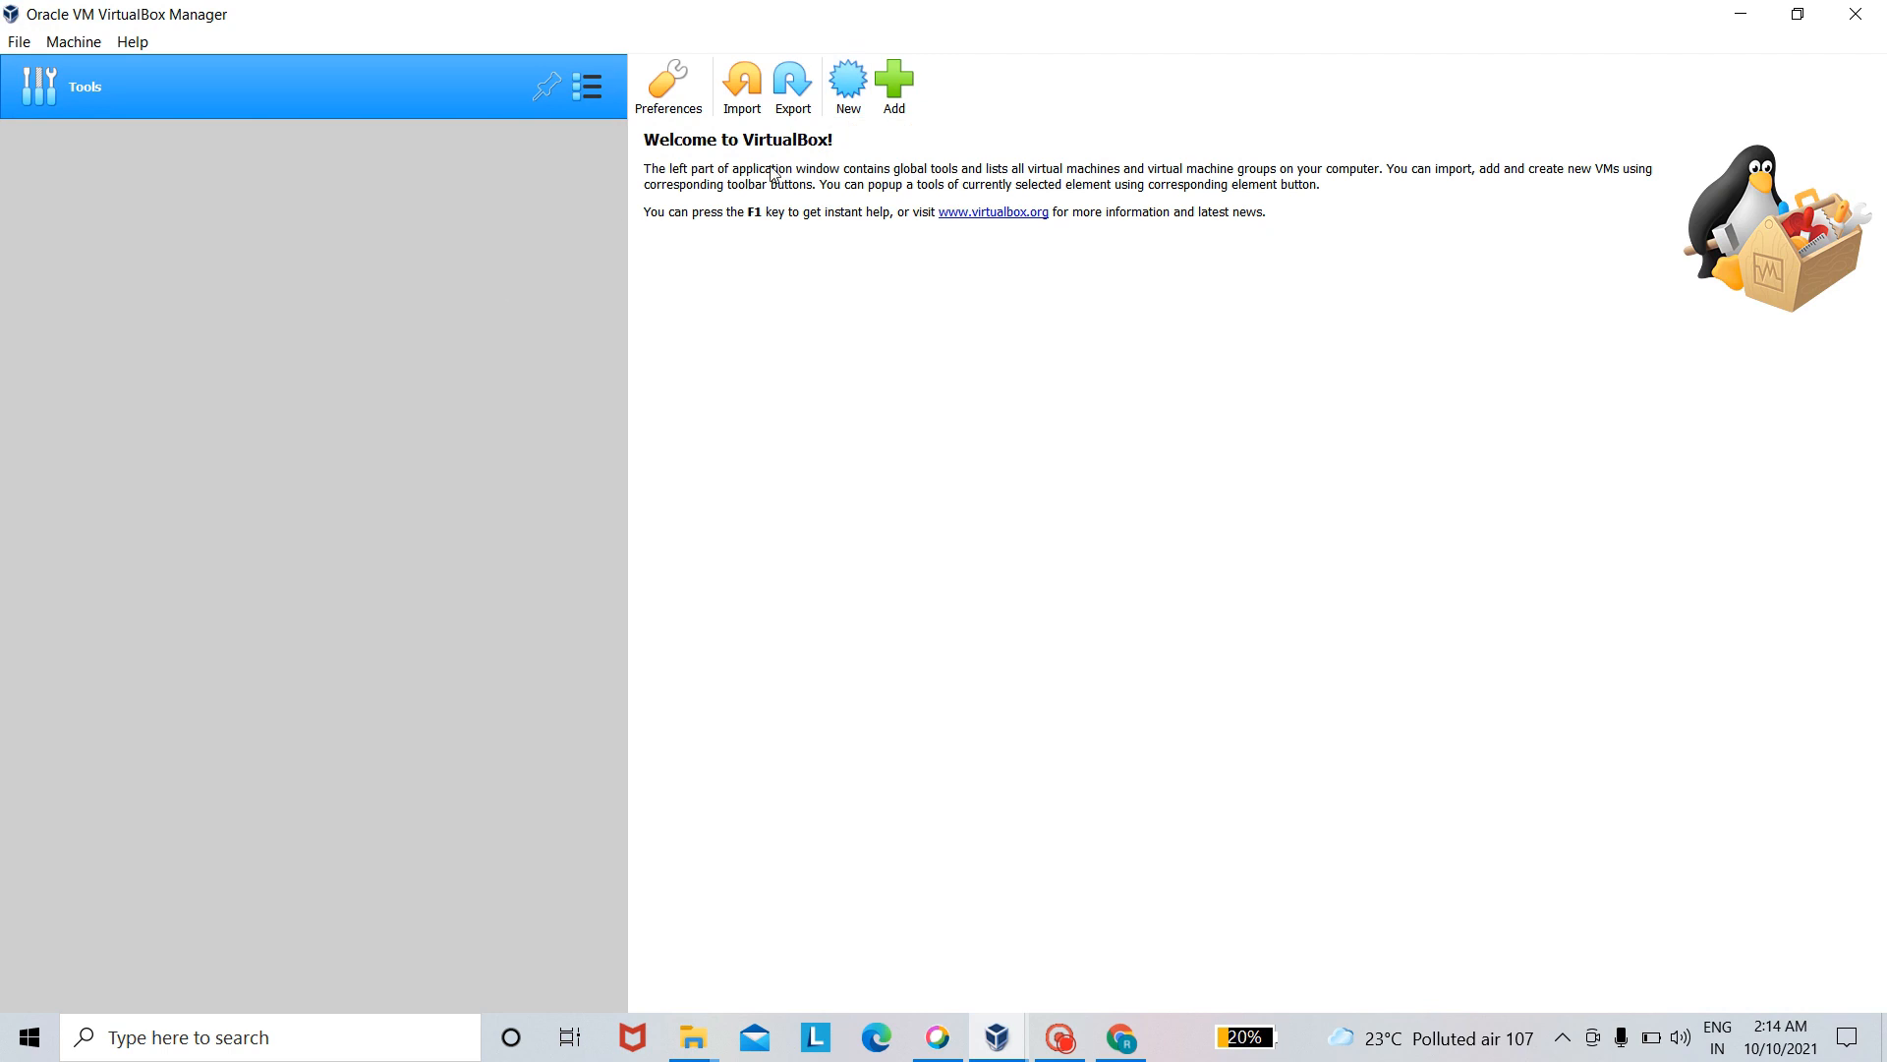
{"action": "left_click", "coordinate": [847, 101]}
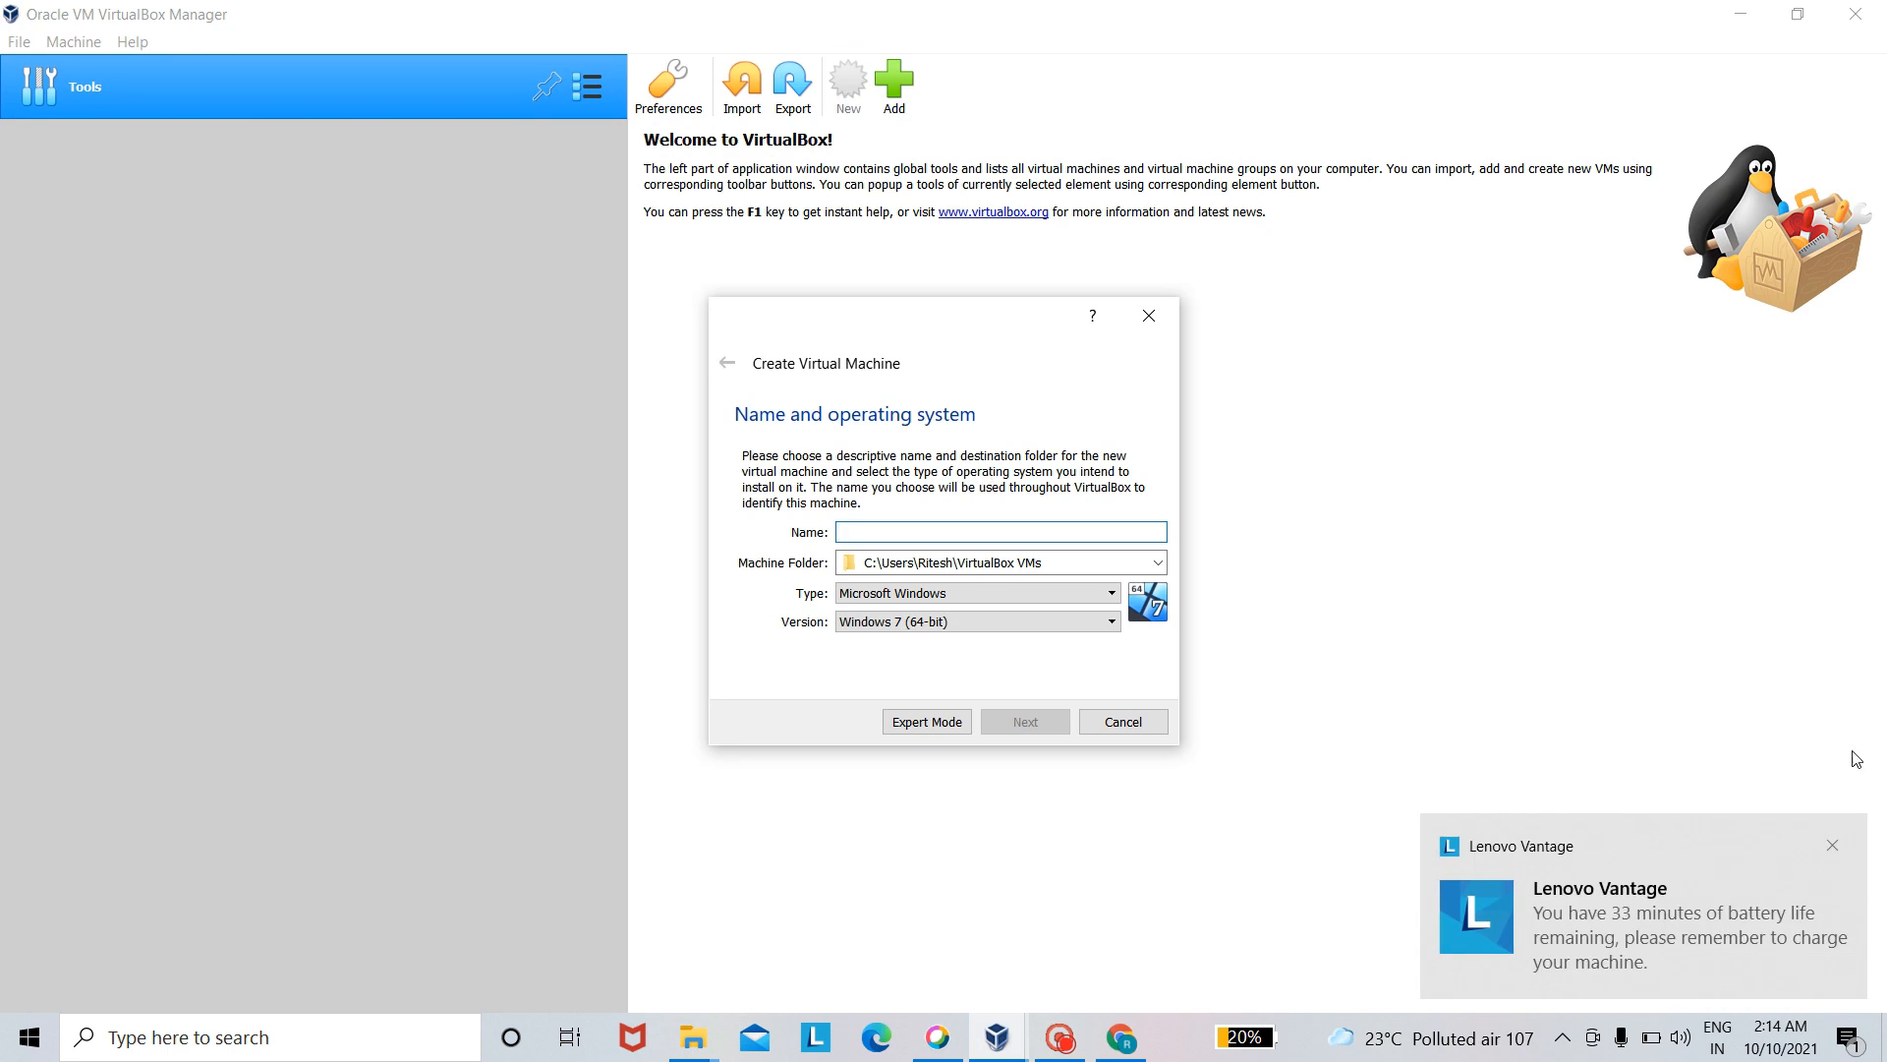
- Dismiss the battery notification and name the new virtual machine ubuntu 20.04, keeping Linux, Ubuntu (64-bit) as the system
{"action": "left_click", "coordinate": [1832, 845]}
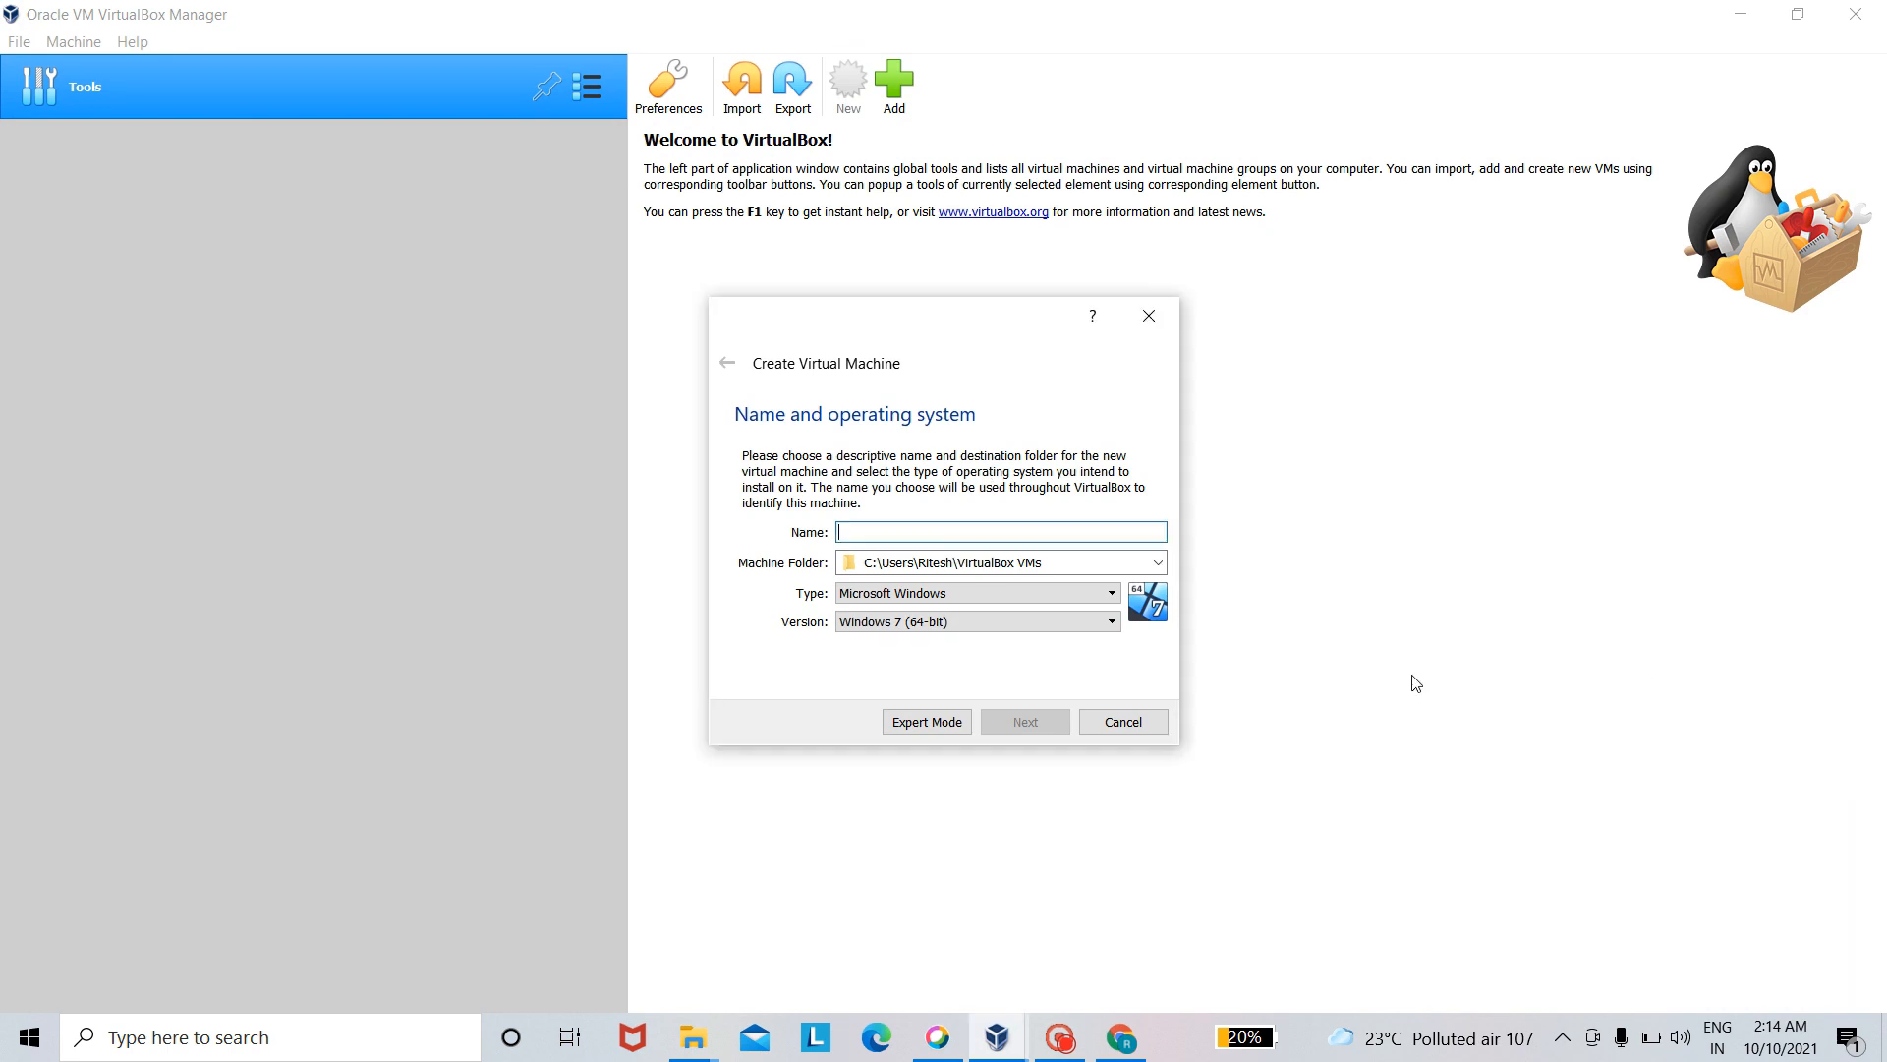
{"action": "left_click", "coordinate": [888, 538]}
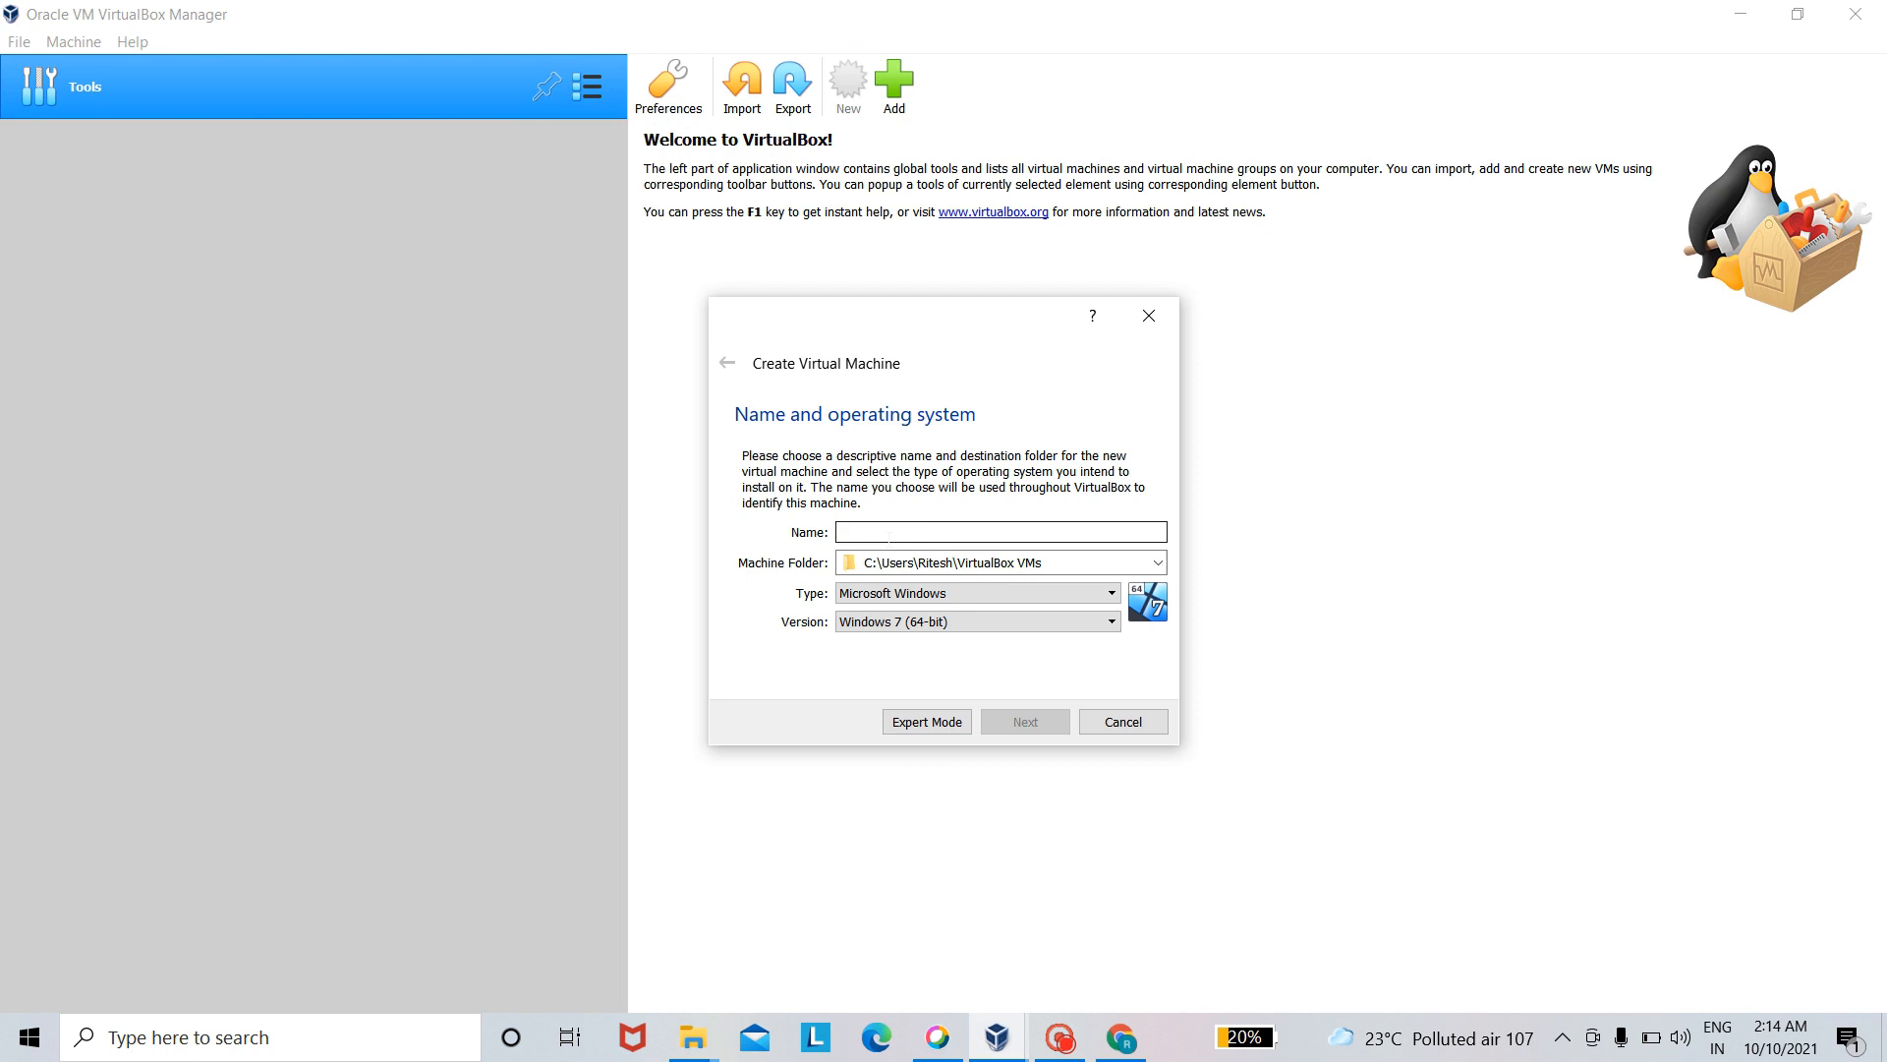
{"action": "type", "text": "ubuntu"}
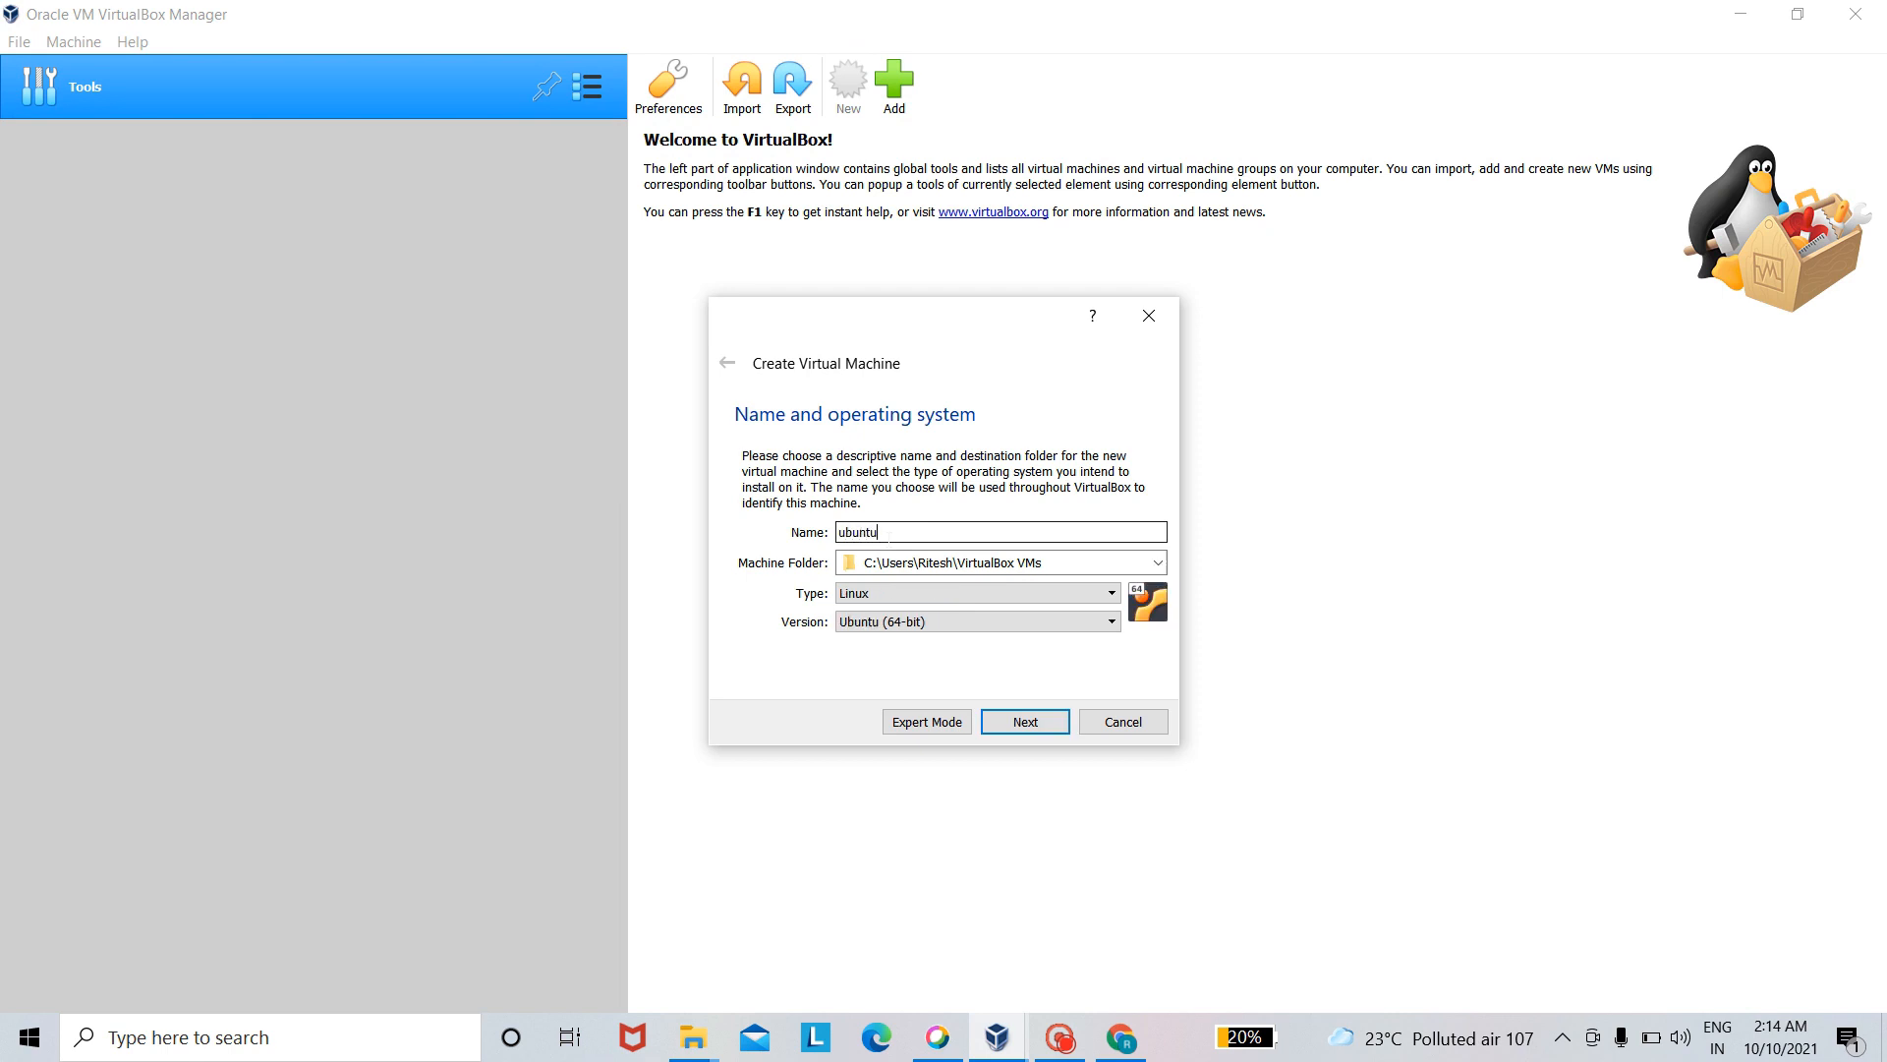
{"action": "type", "text": " 20.04"}
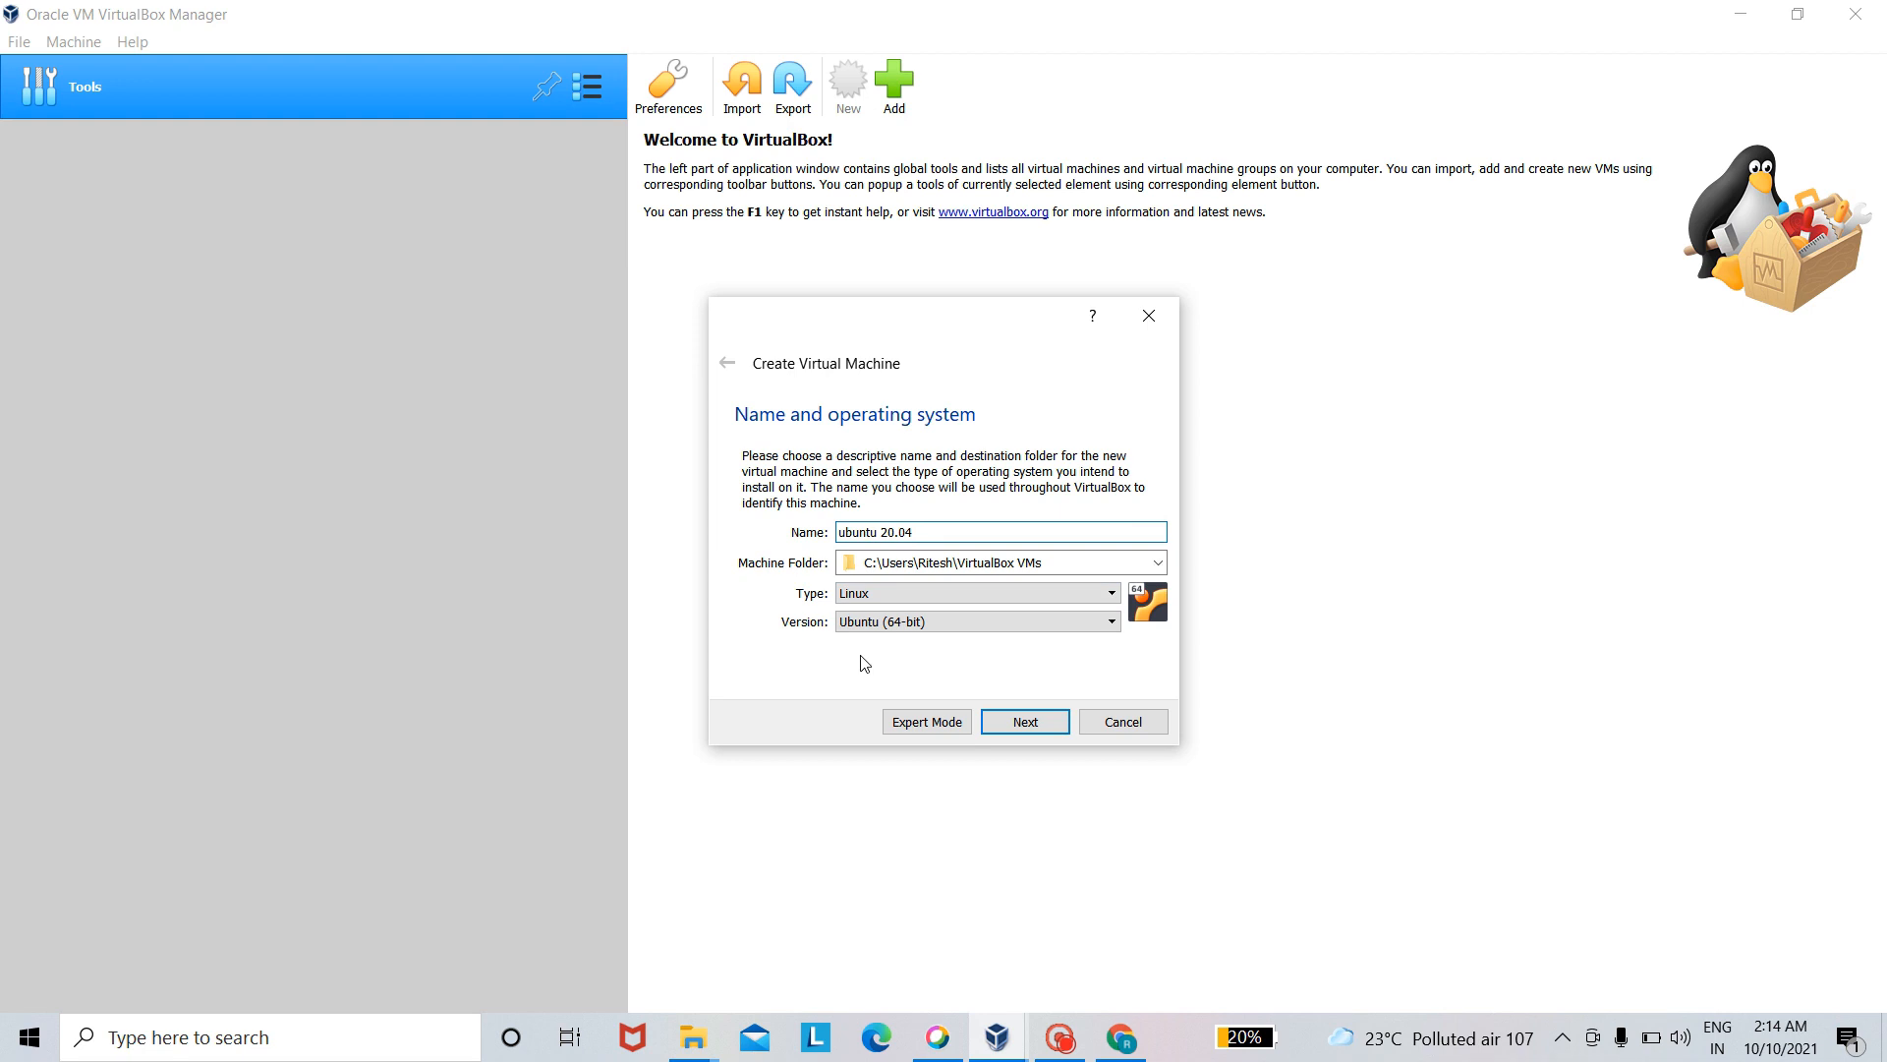
{"action": "left_click", "coordinate": [1030, 722]}
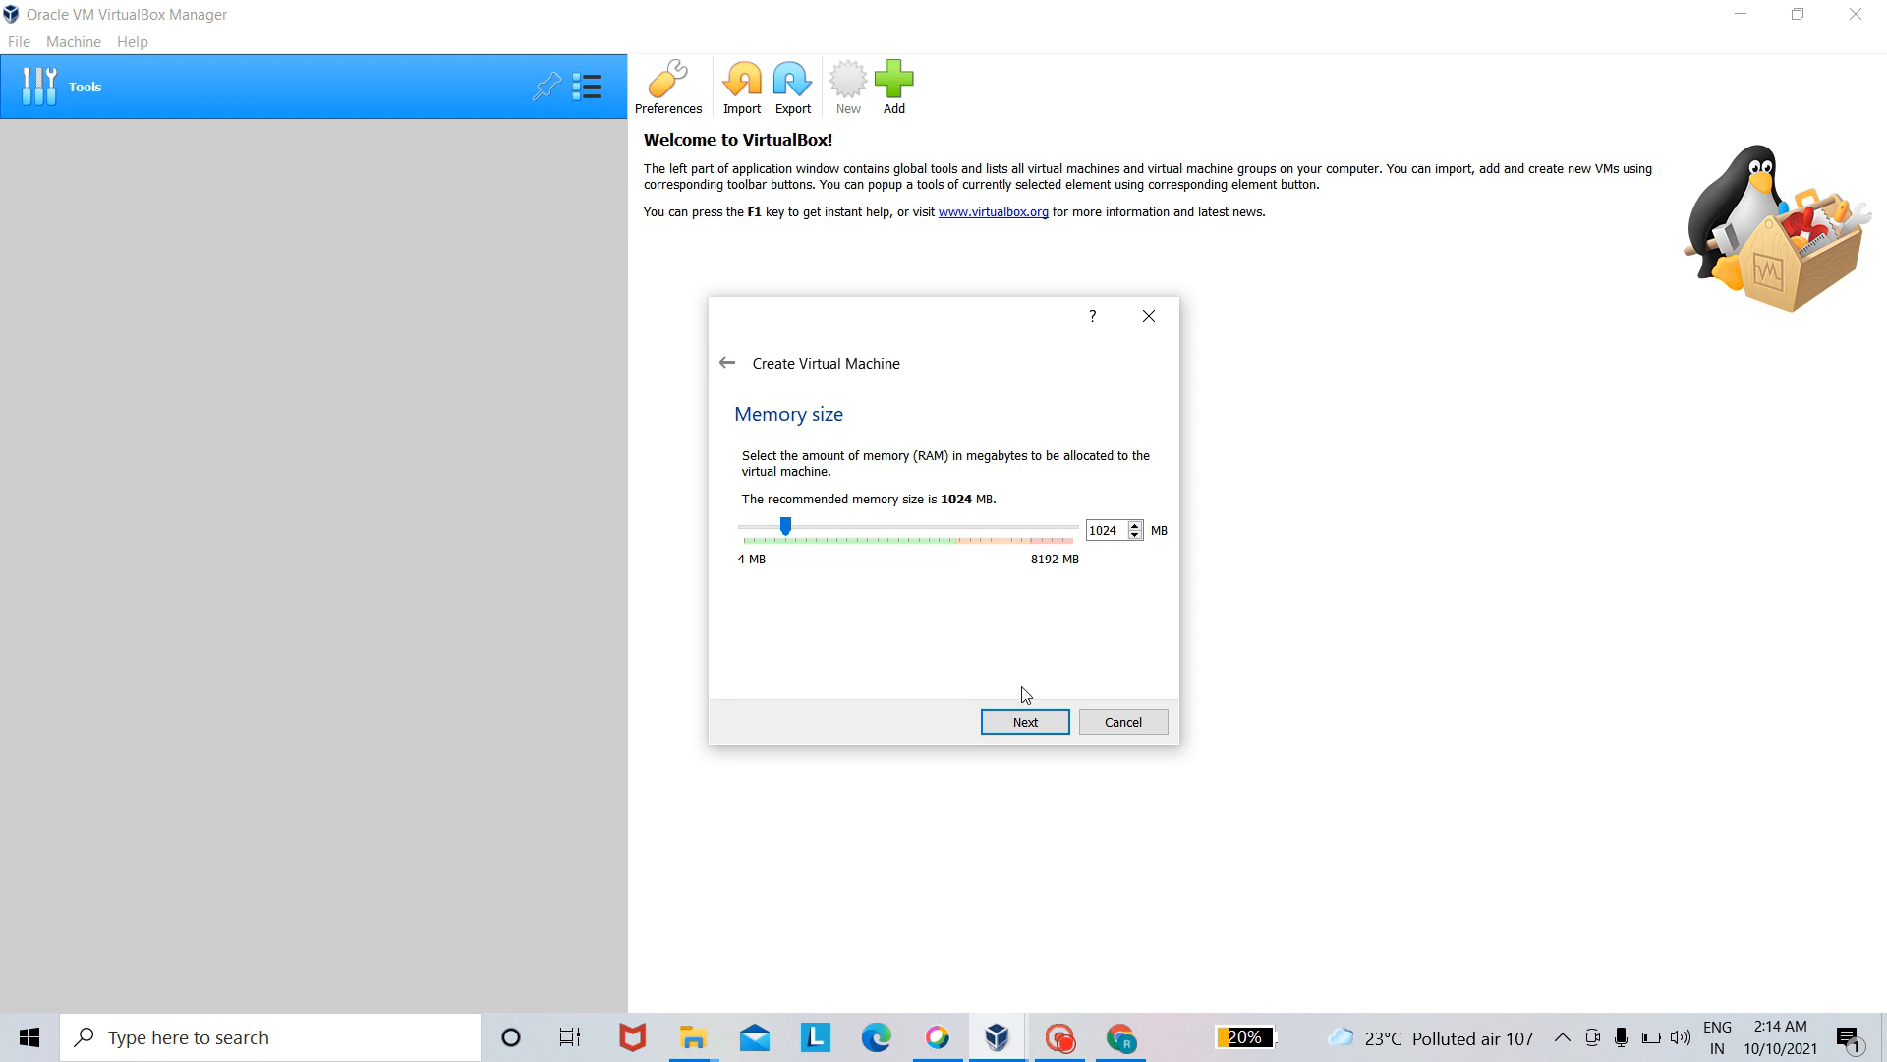
- Accept 1024 MB of memory and create a dynamically allocated VDI hard disk of 10.00 GB for the machine
{"action": "left_click", "coordinate": [1040, 728]}
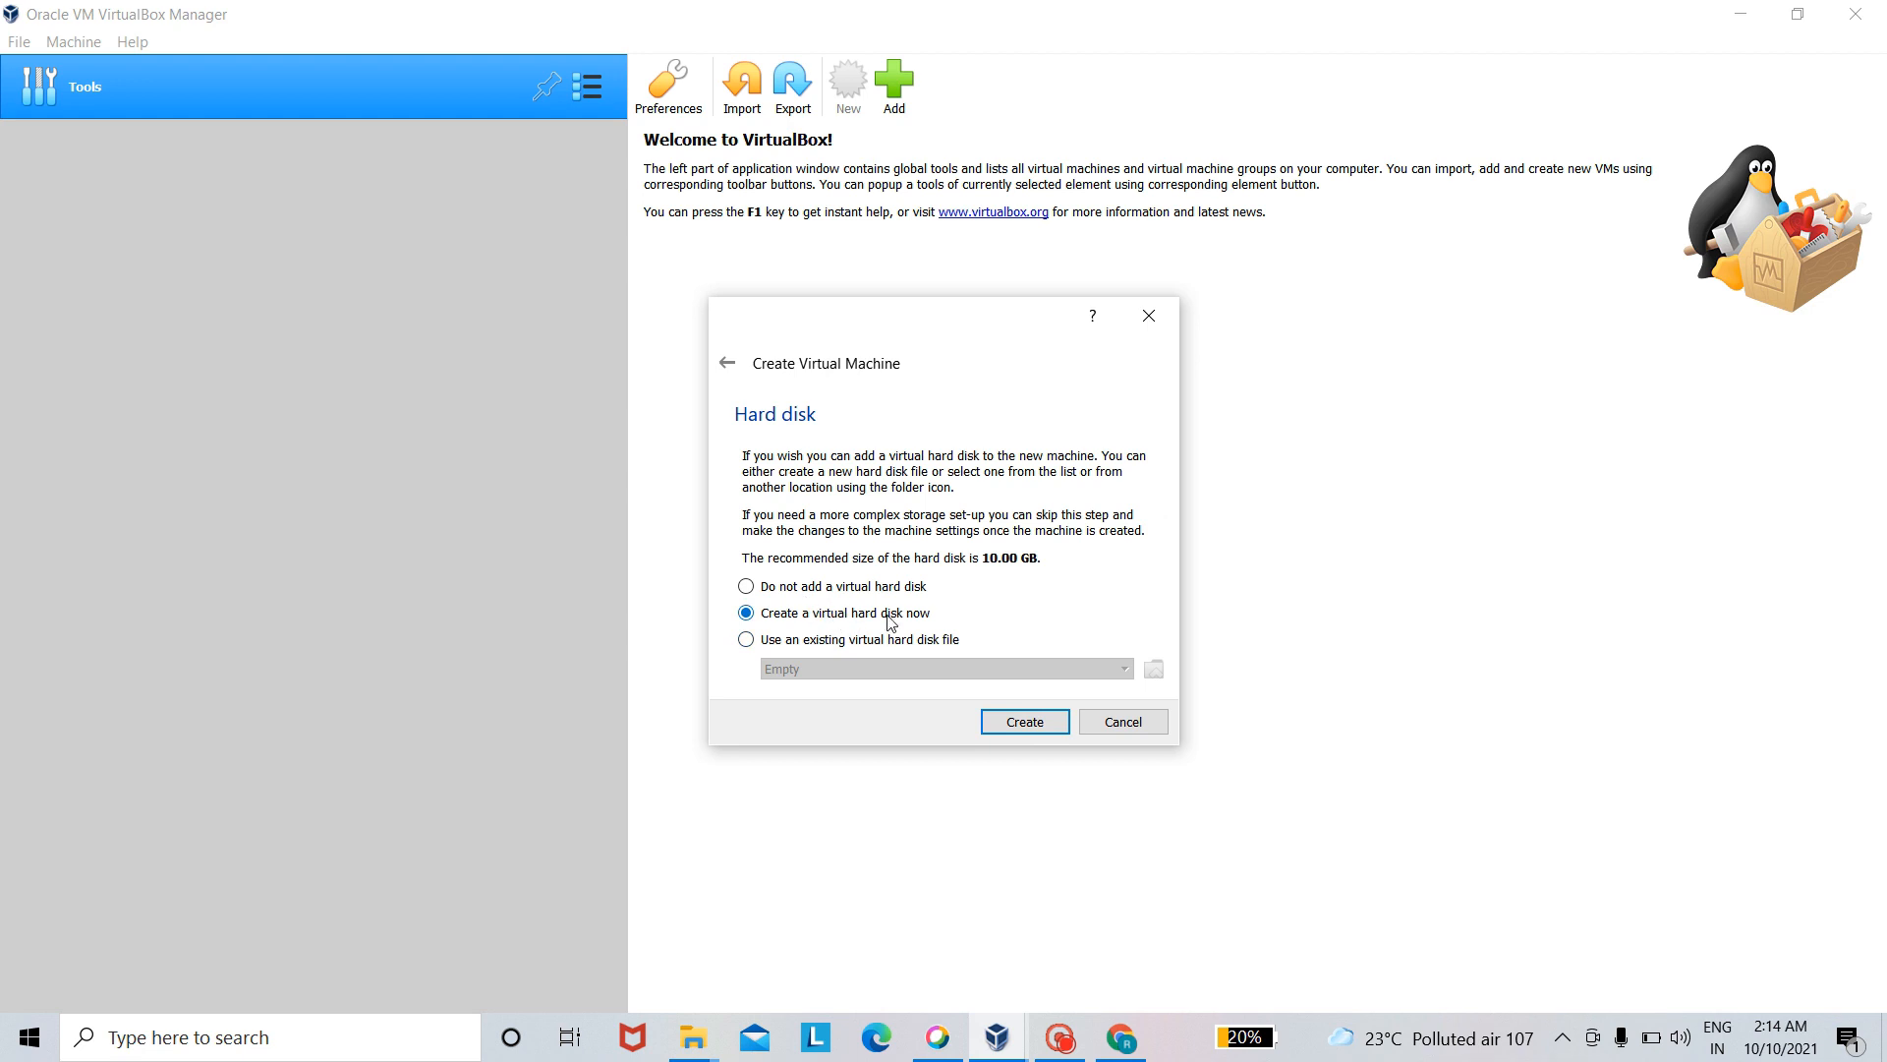
{"action": "left_click", "coordinate": [1012, 723]}
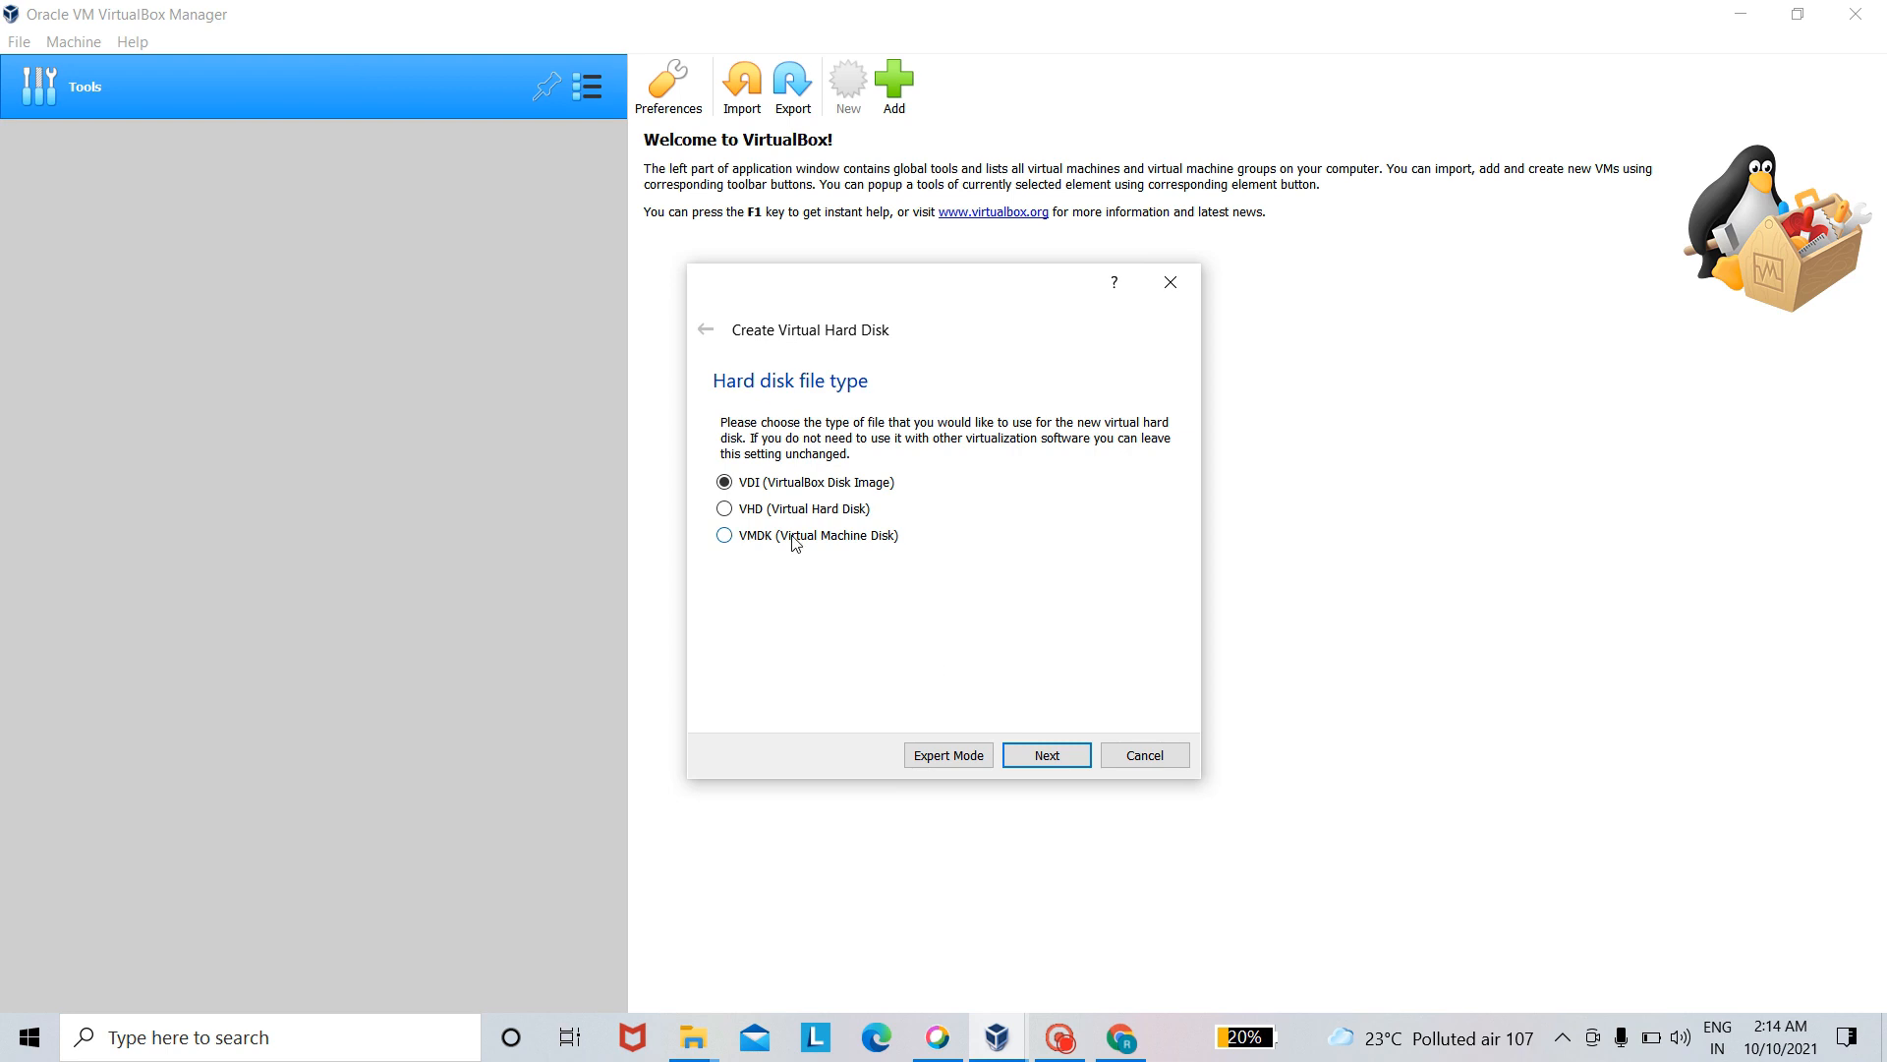
{"action": "left_click", "coordinate": [1052, 759]}
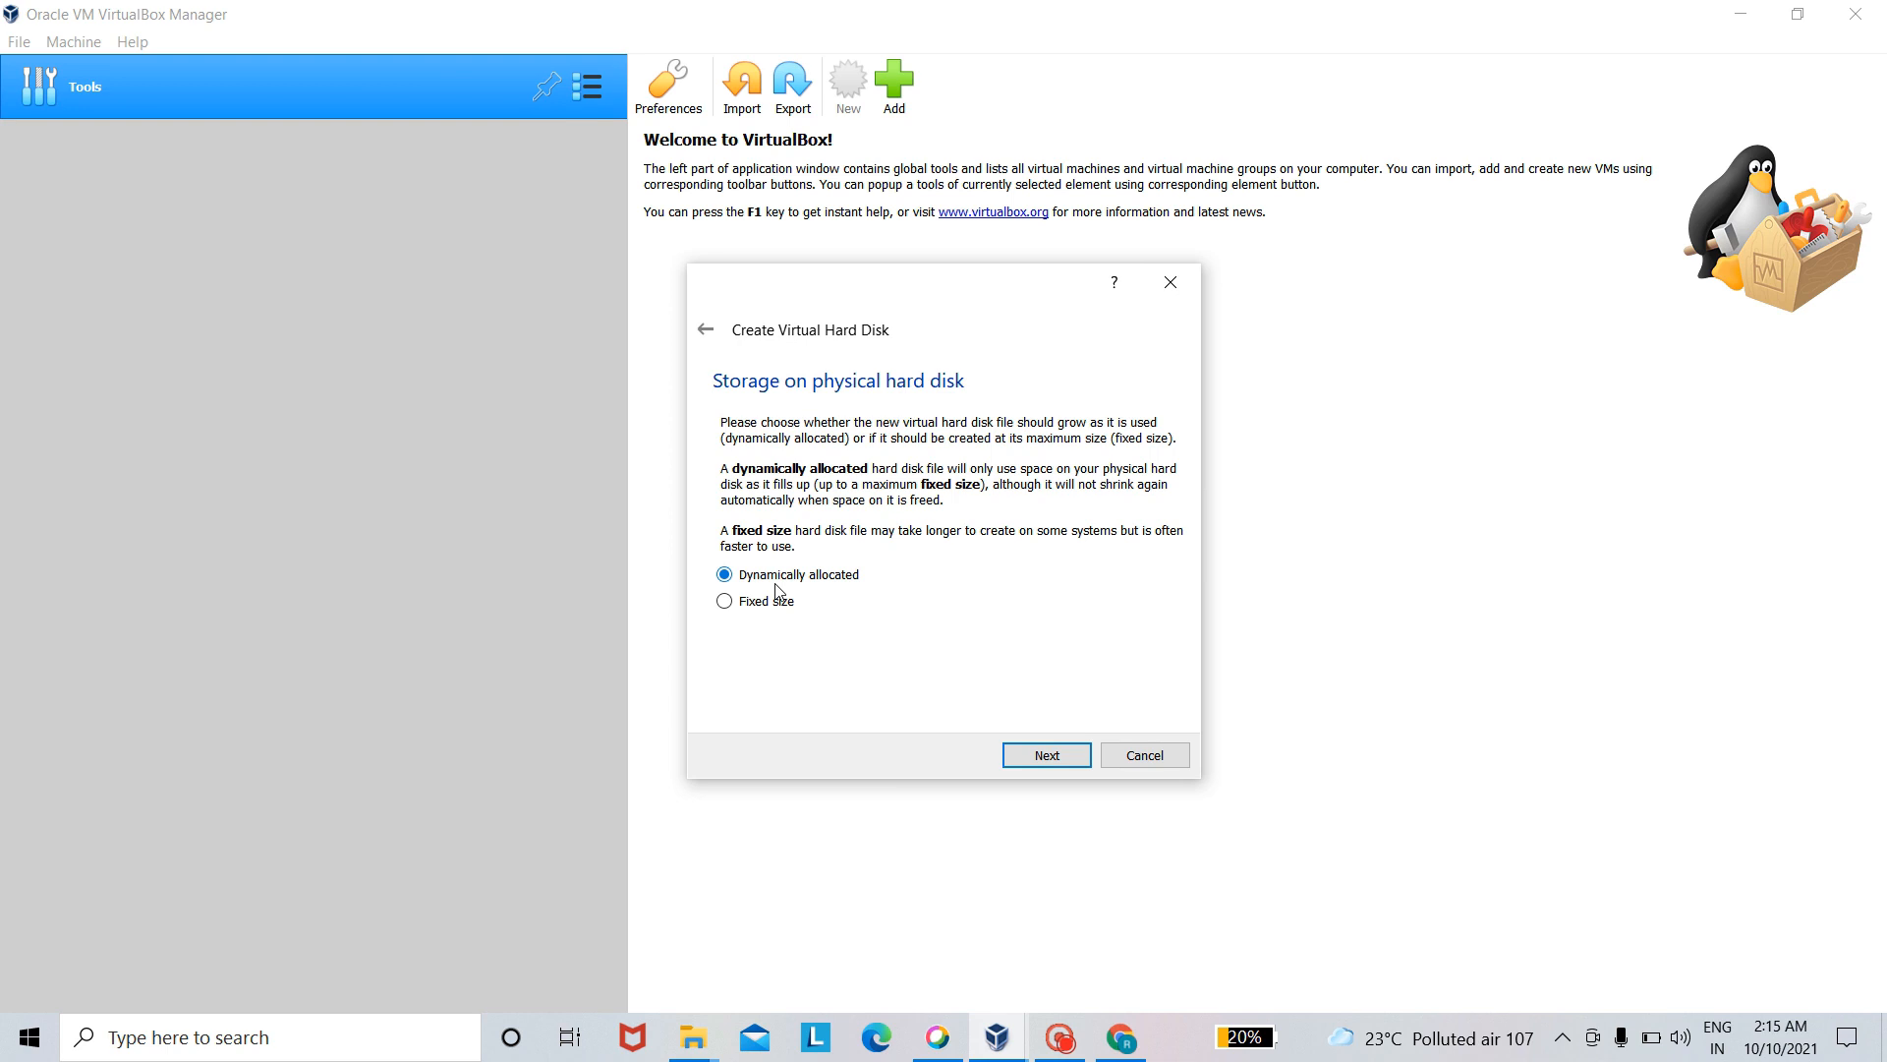
{"action": "left_click", "coordinate": [1048, 756]}
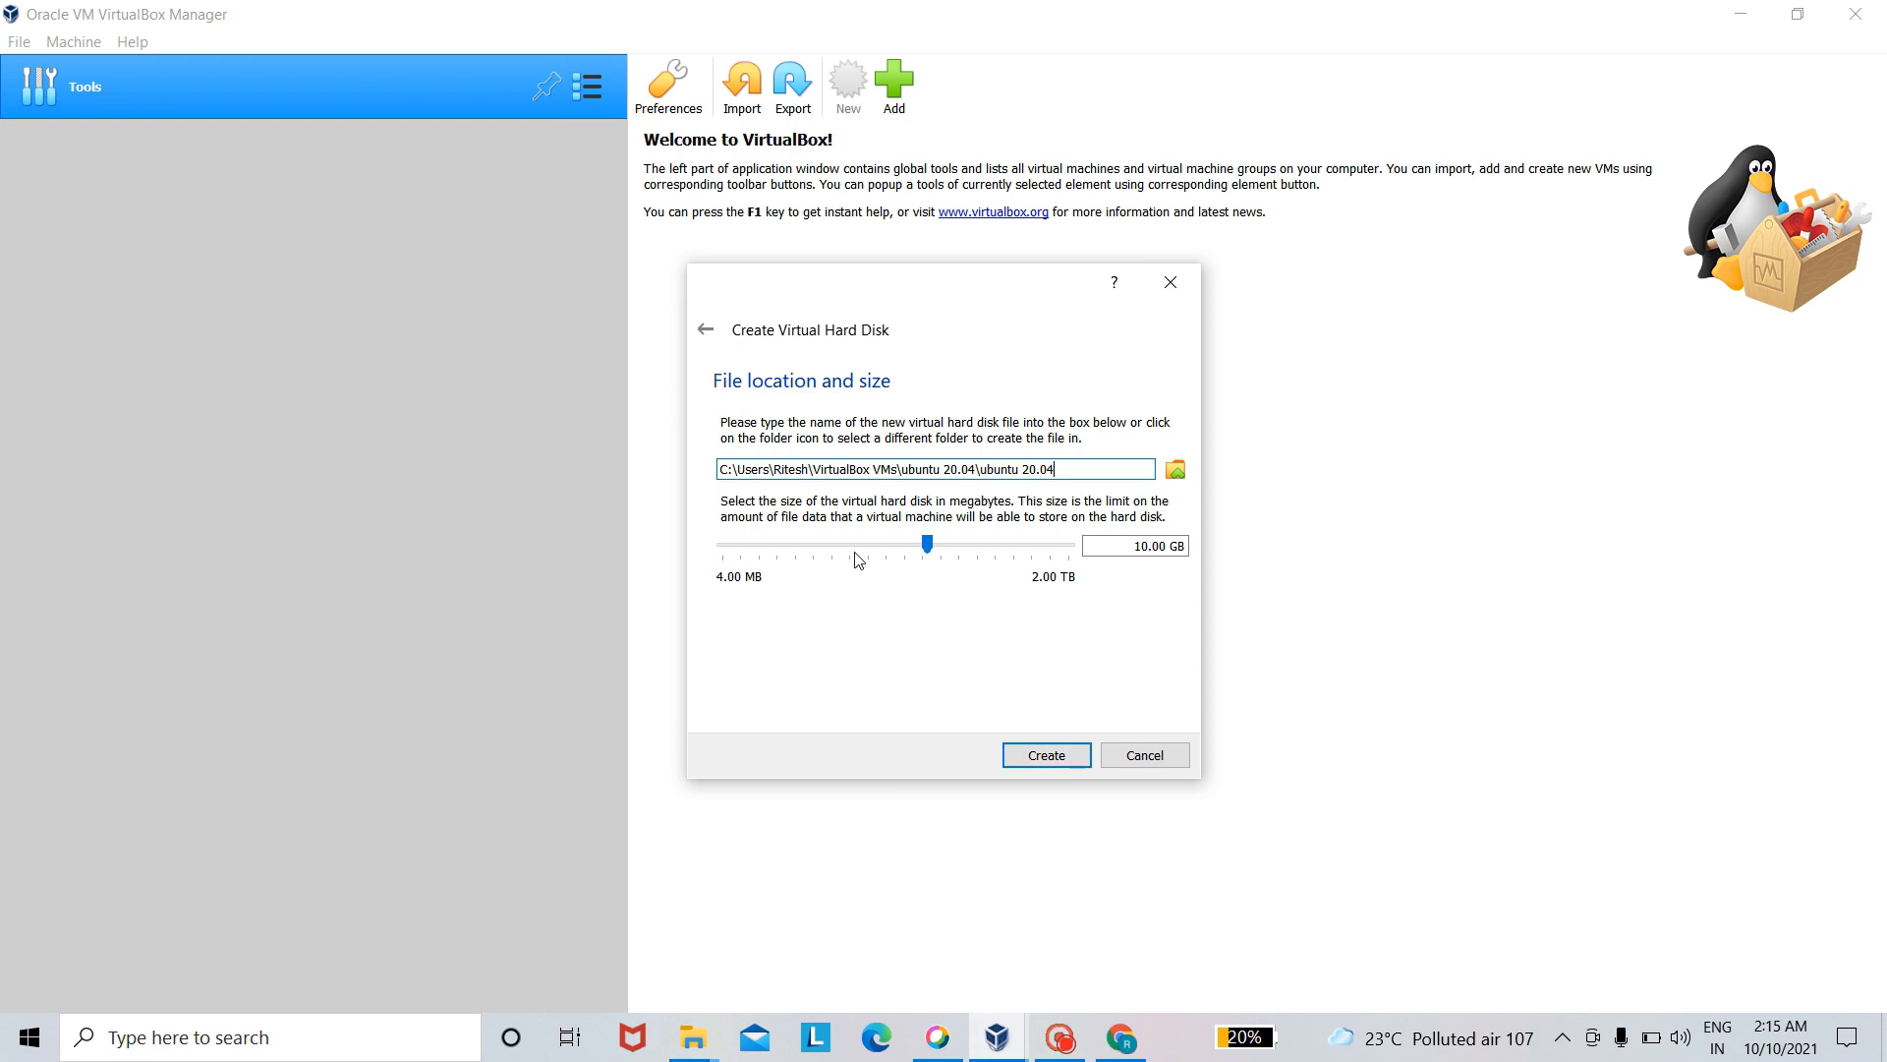
{"action": "mouse_move", "coordinate": [856, 553]}
{"action": "left_click", "coordinate": [1060, 755]}
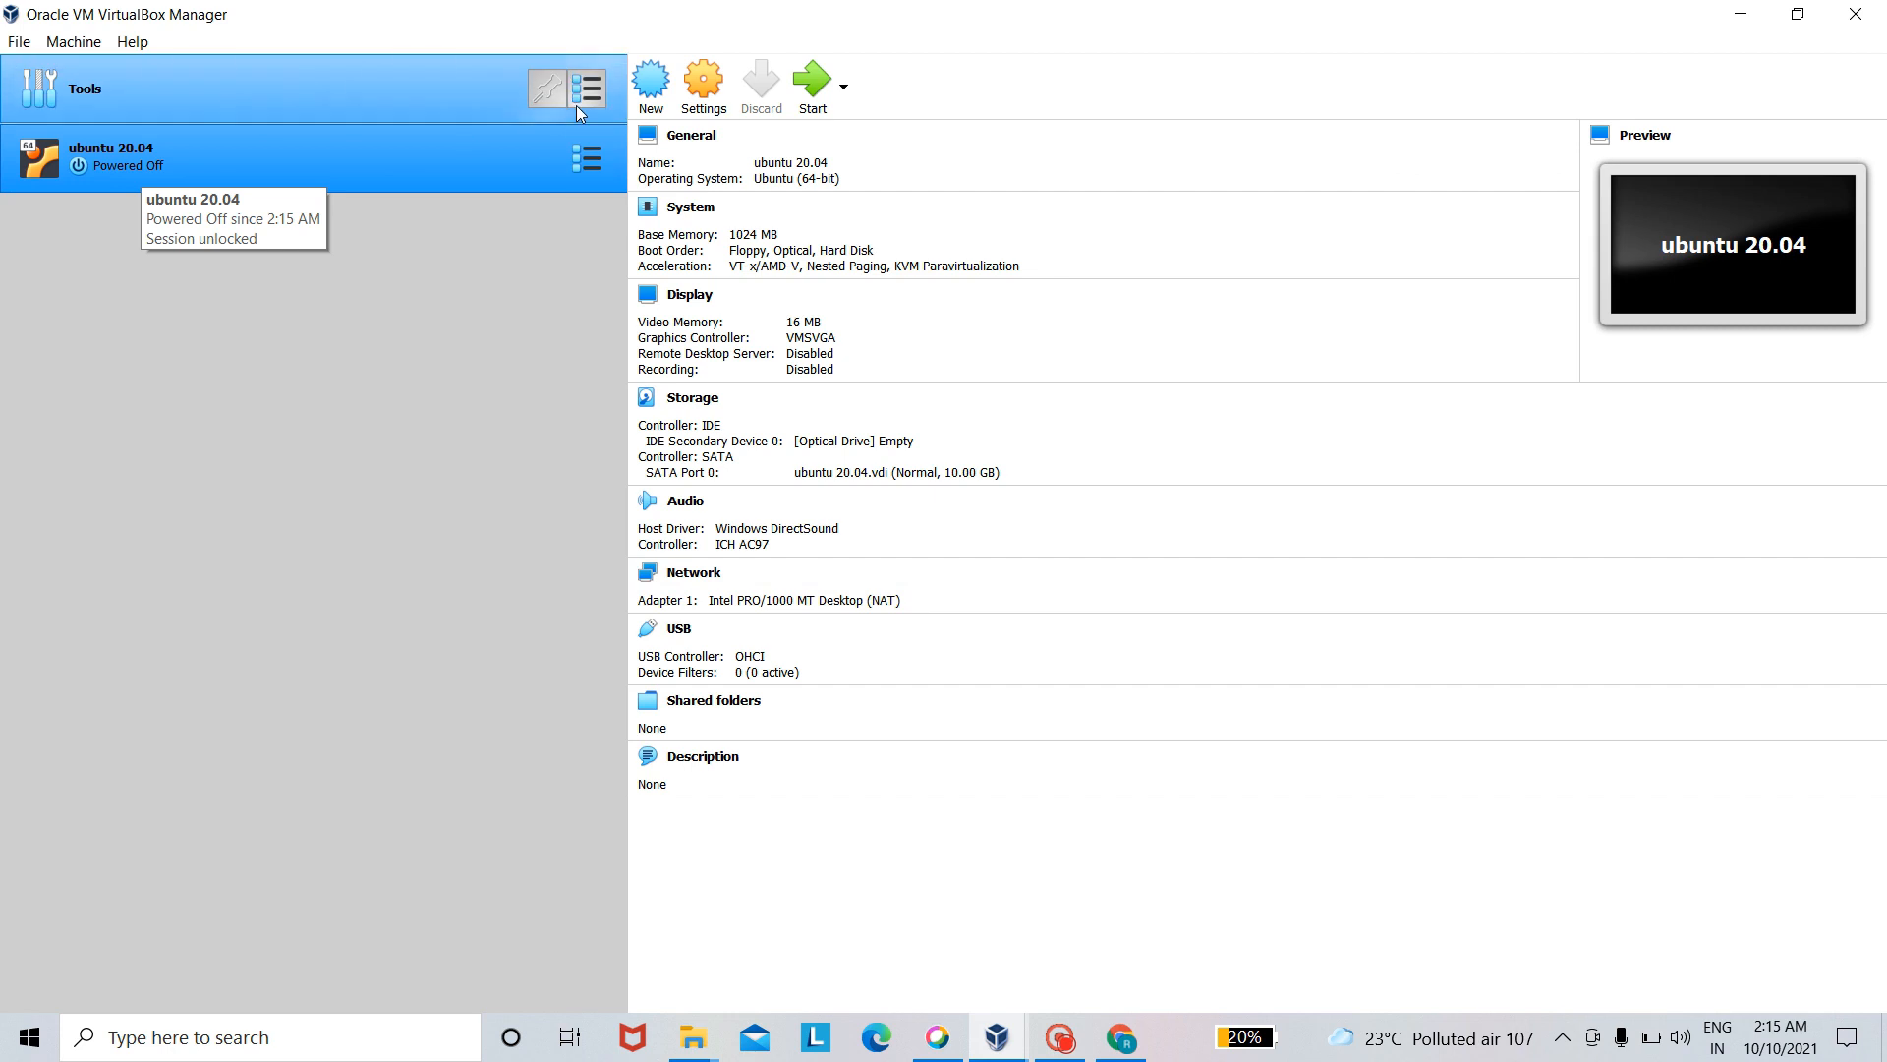
- Set both Shared Clipboard and Drag'n'Drop to Bidirectional in the ubuntu 20.04 machine's advanced general settings
{"action": "left_click", "coordinate": [714, 98]}
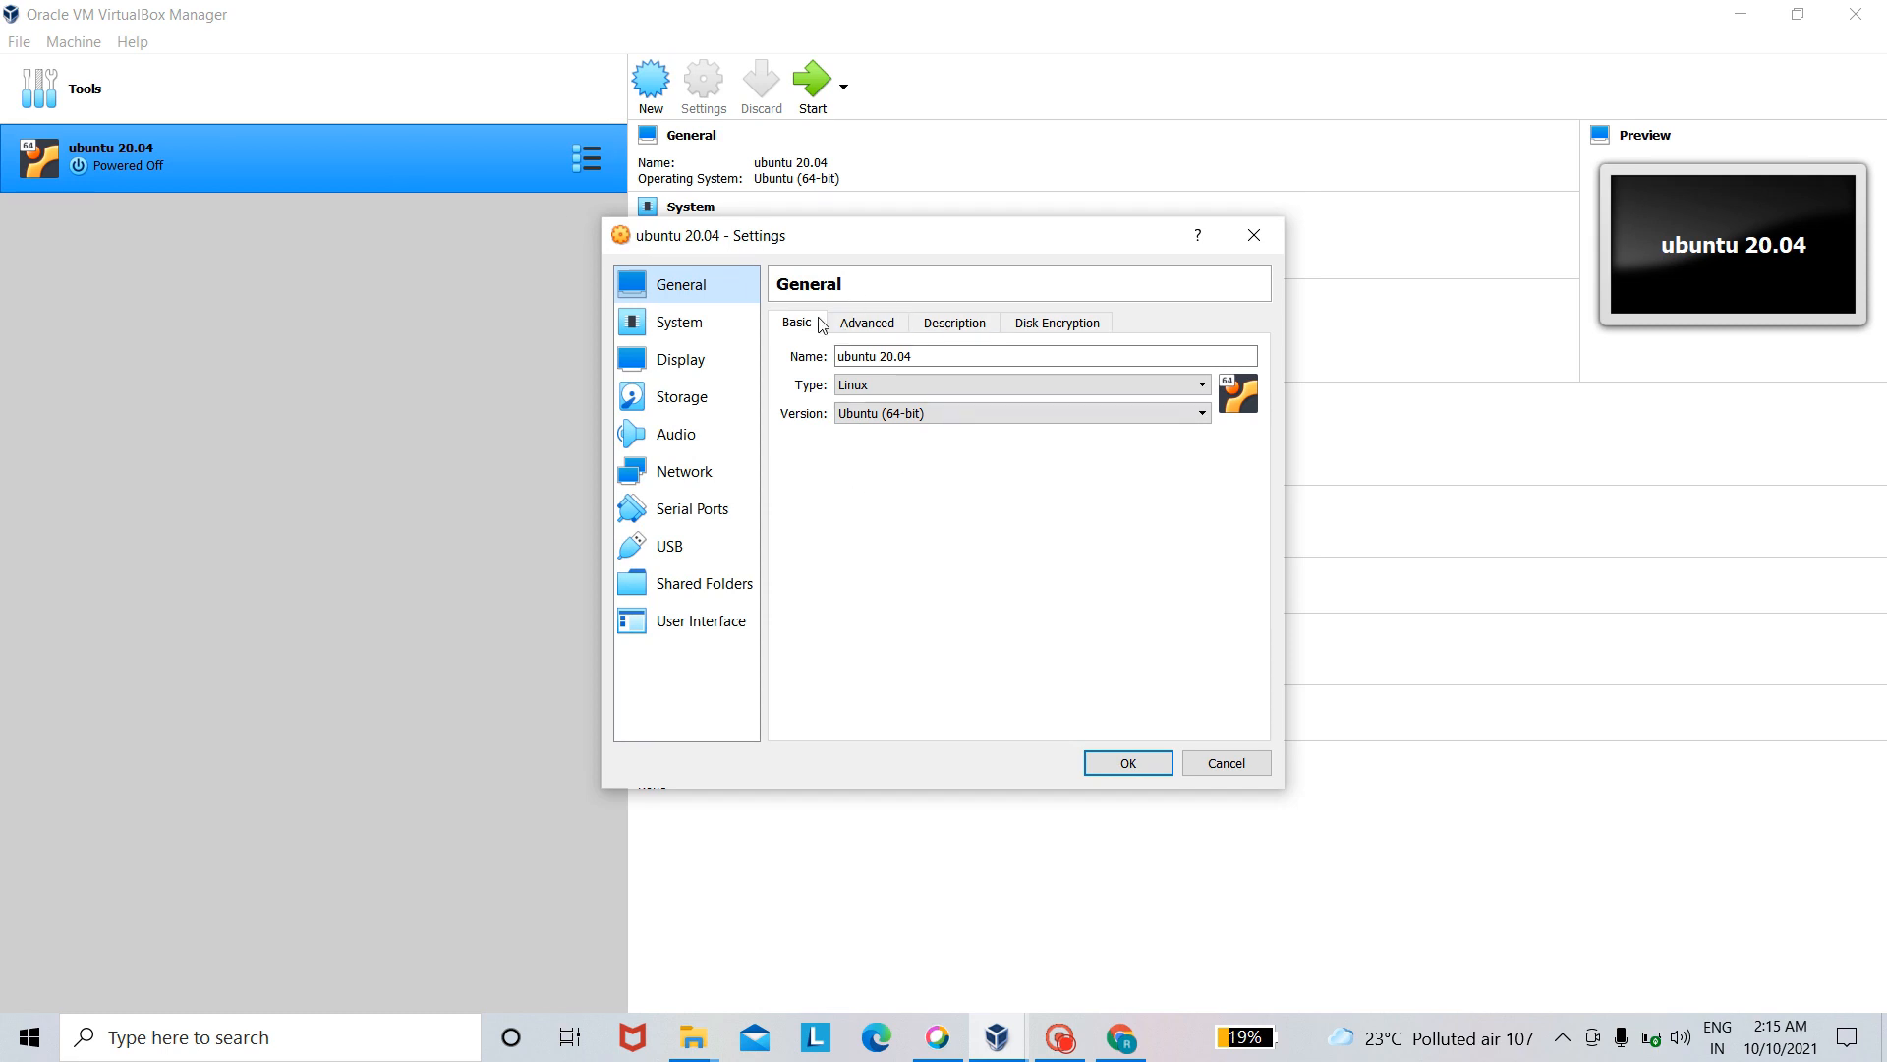
{"action": "left_click", "coordinate": [869, 321]}
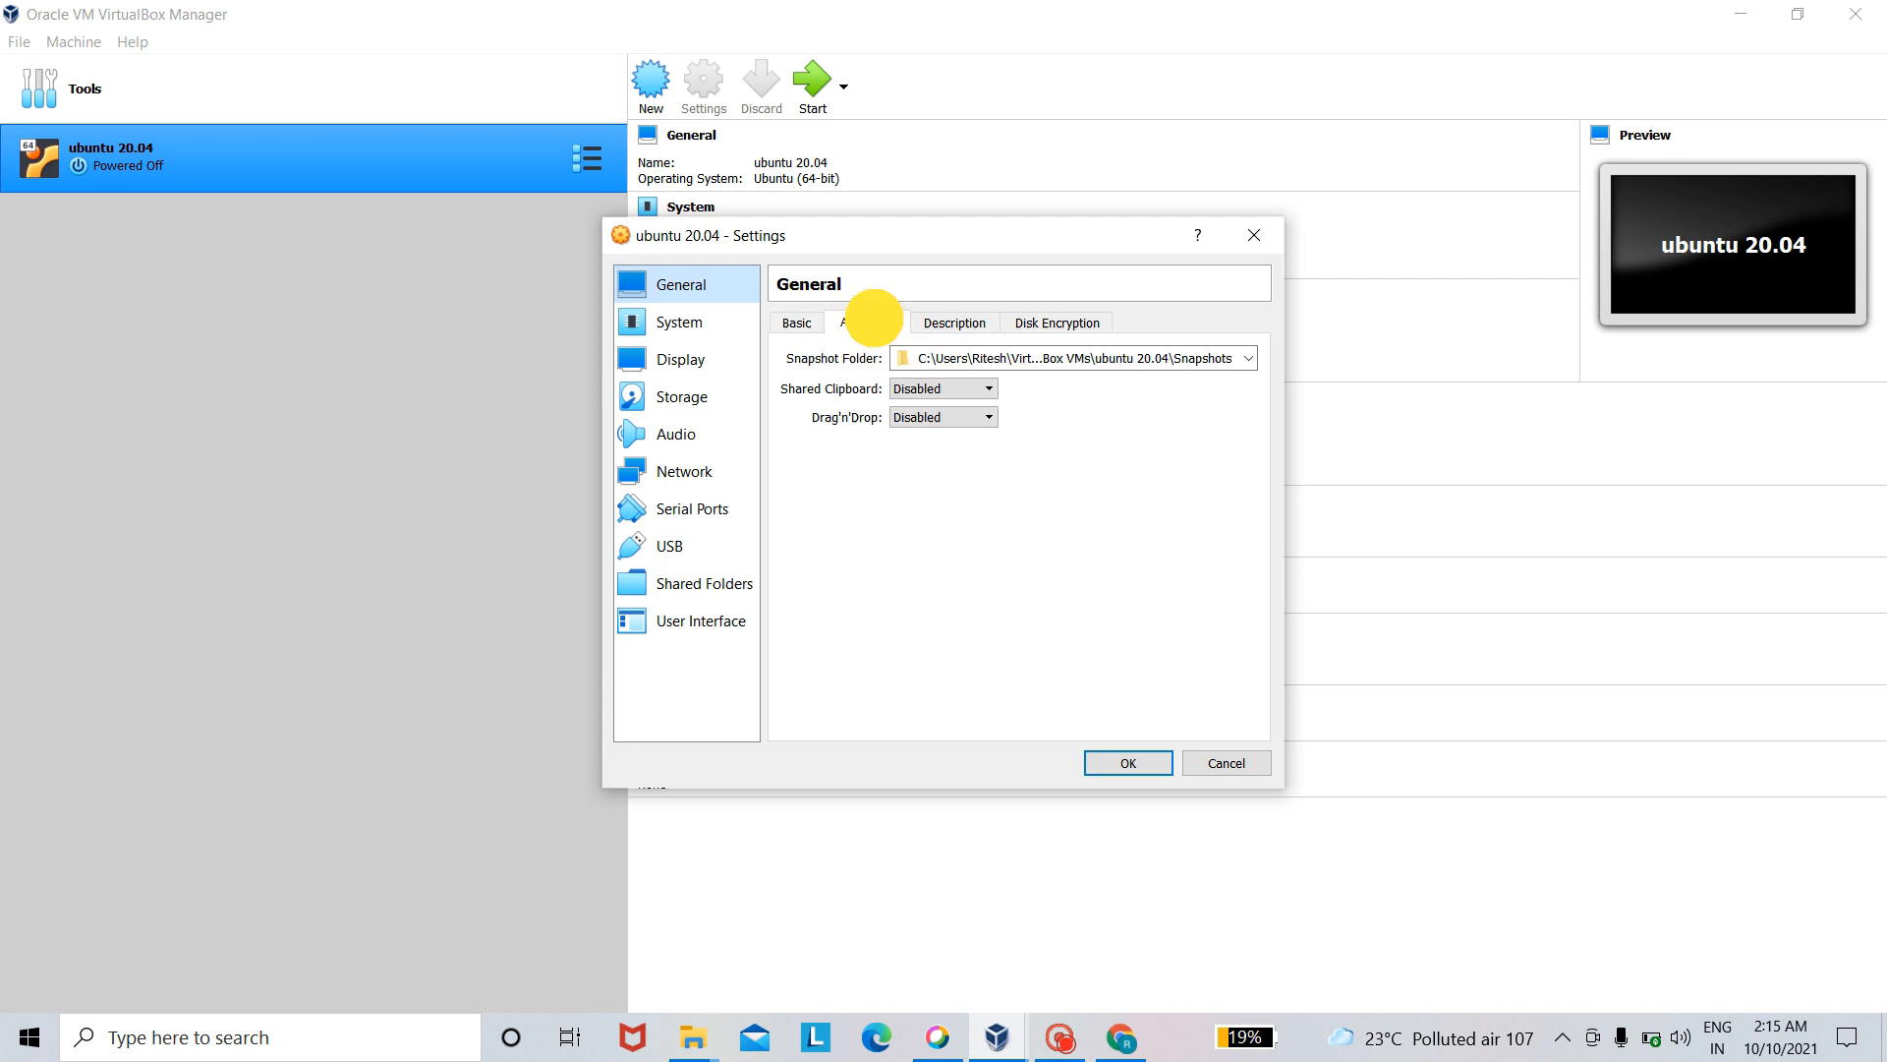
{"action": "left_click", "coordinate": [943, 390]}
{"action": "left_click", "coordinate": [934, 455]}
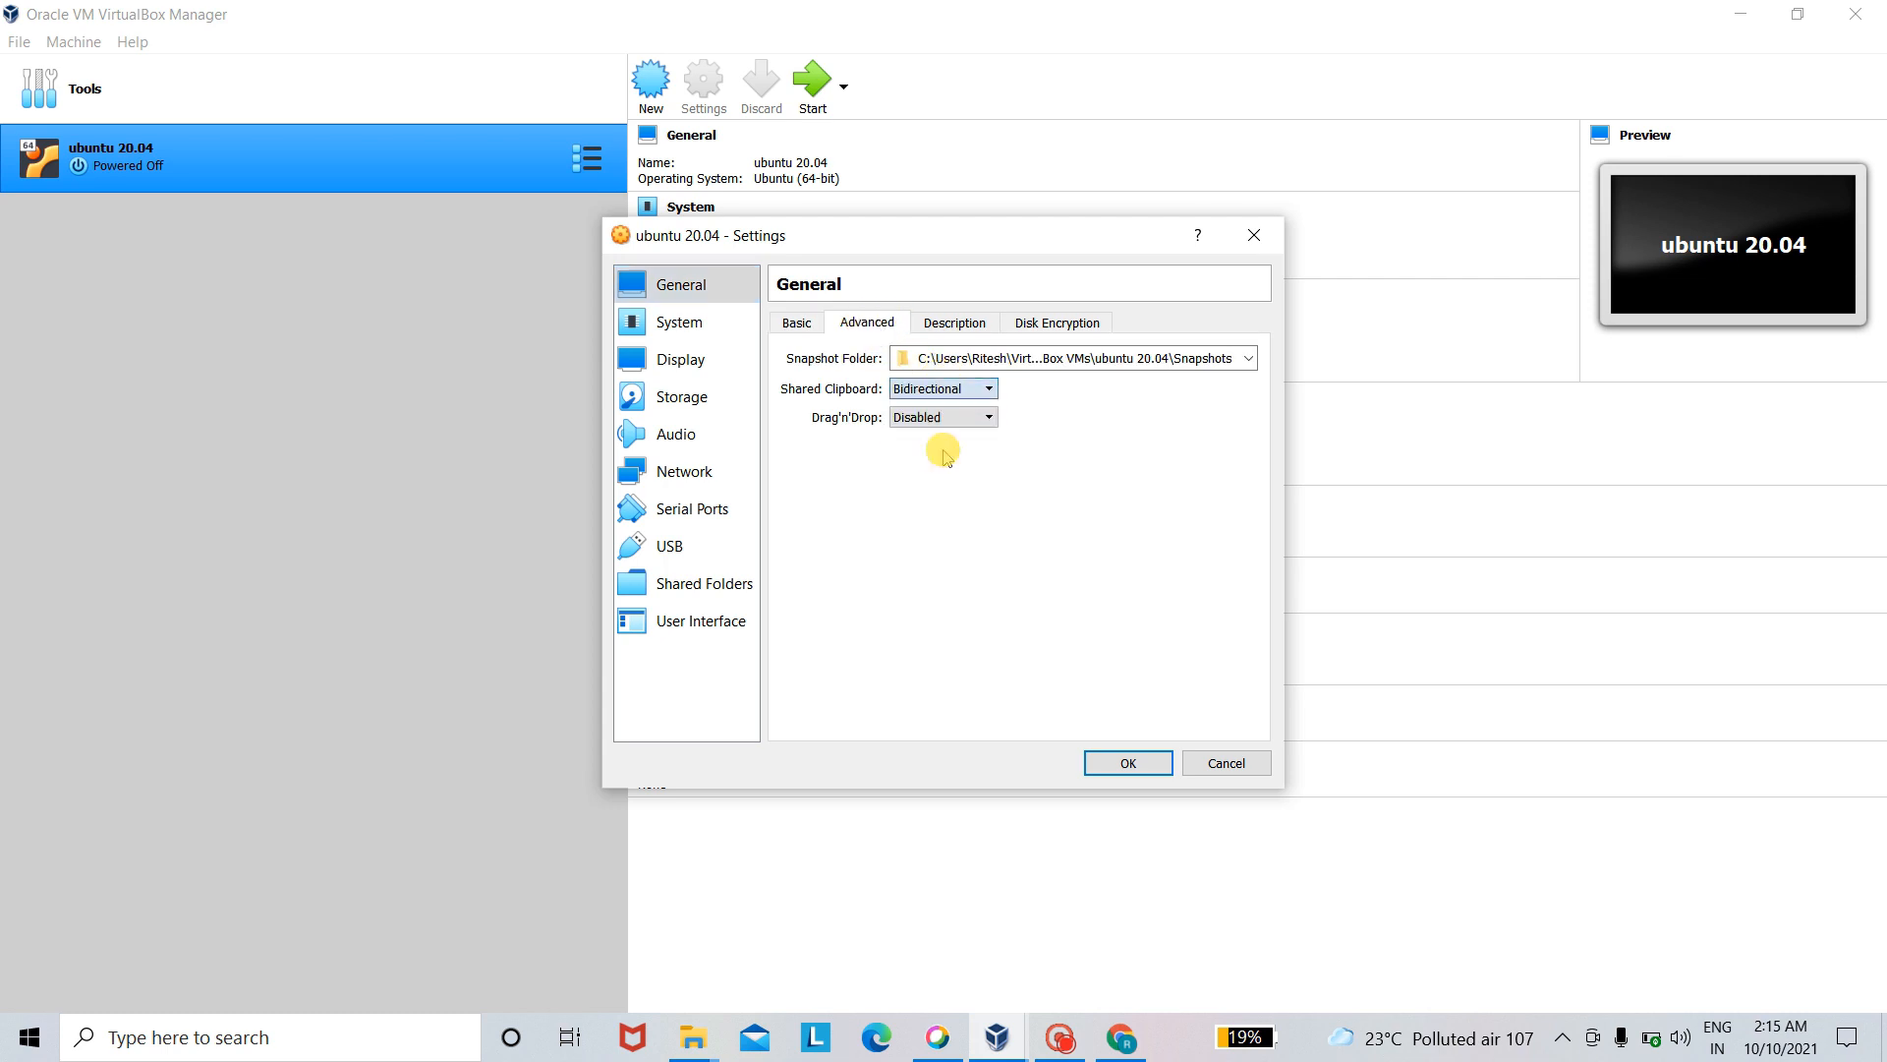
{"action": "left_click", "coordinate": [970, 420]}
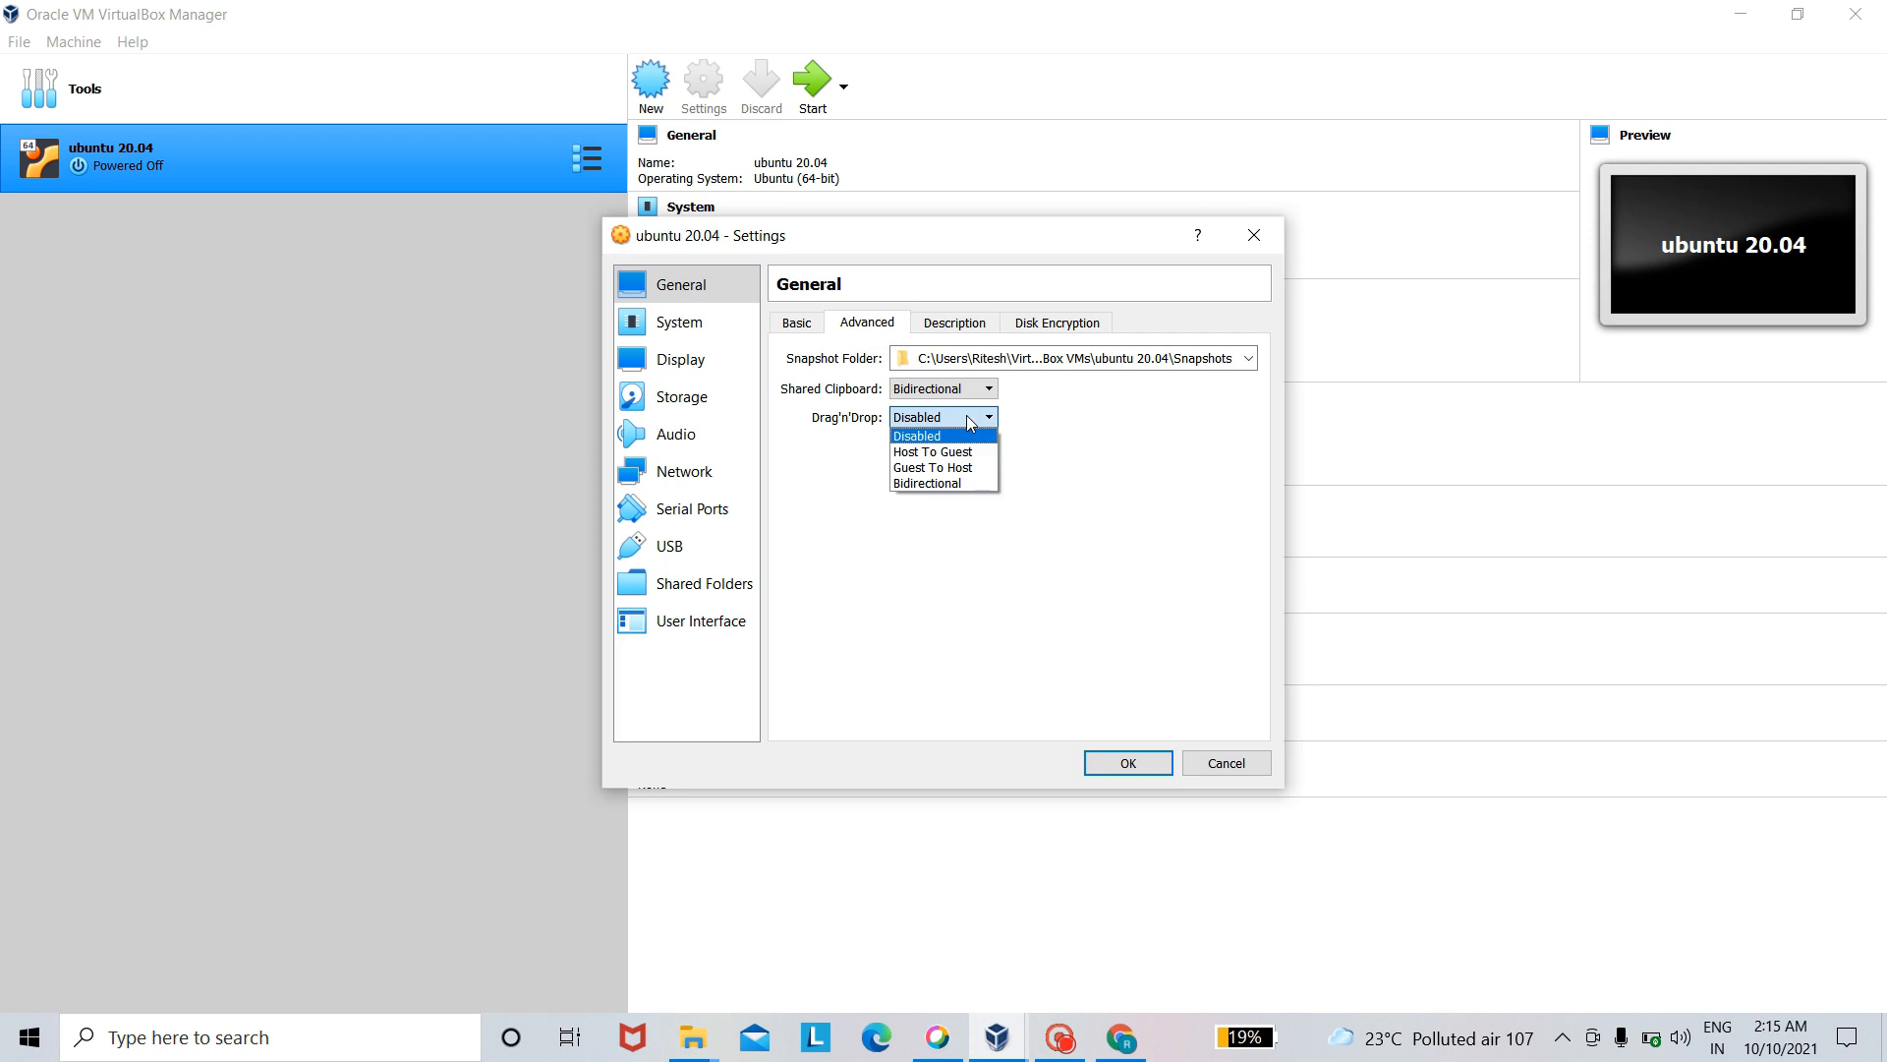
{"action": "left_click", "coordinate": [972, 487]}
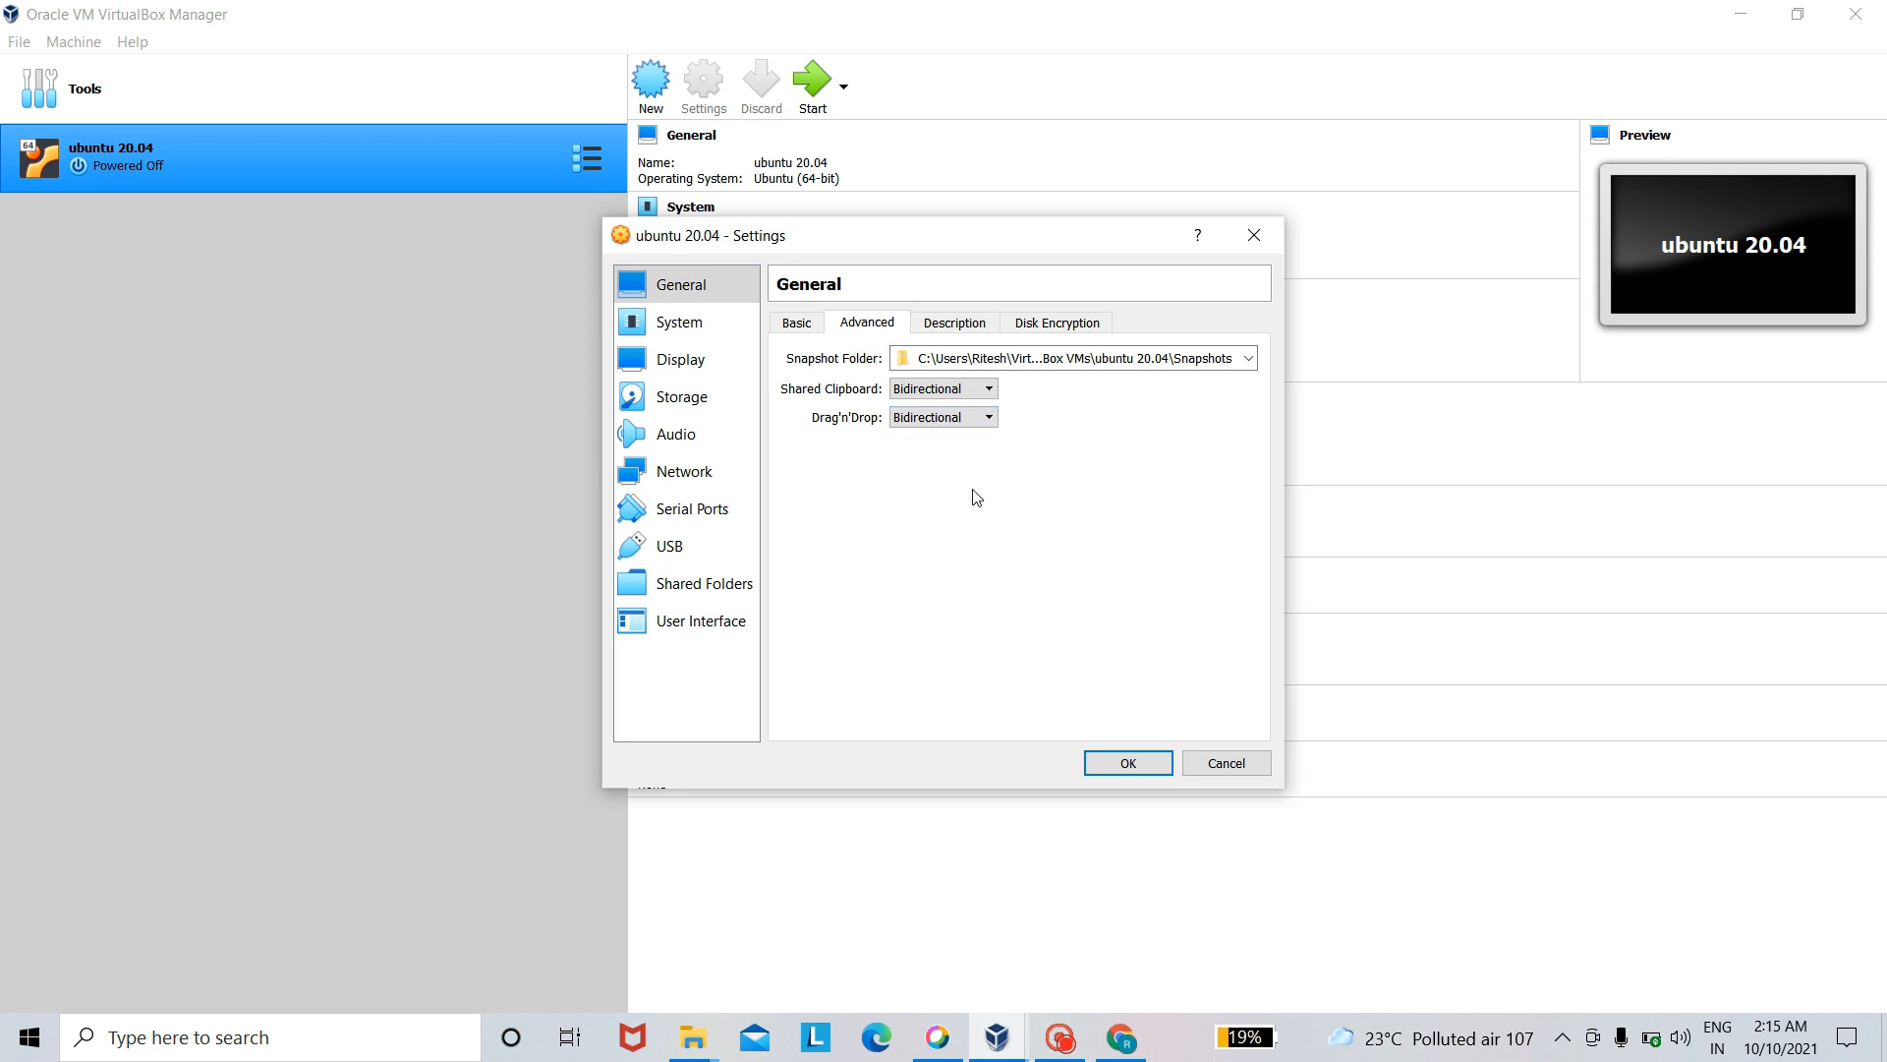
- Assign 2 processors to the ubuntu 20.04 machine in its system settings
{"action": "left_click", "coordinate": [698, 332]}
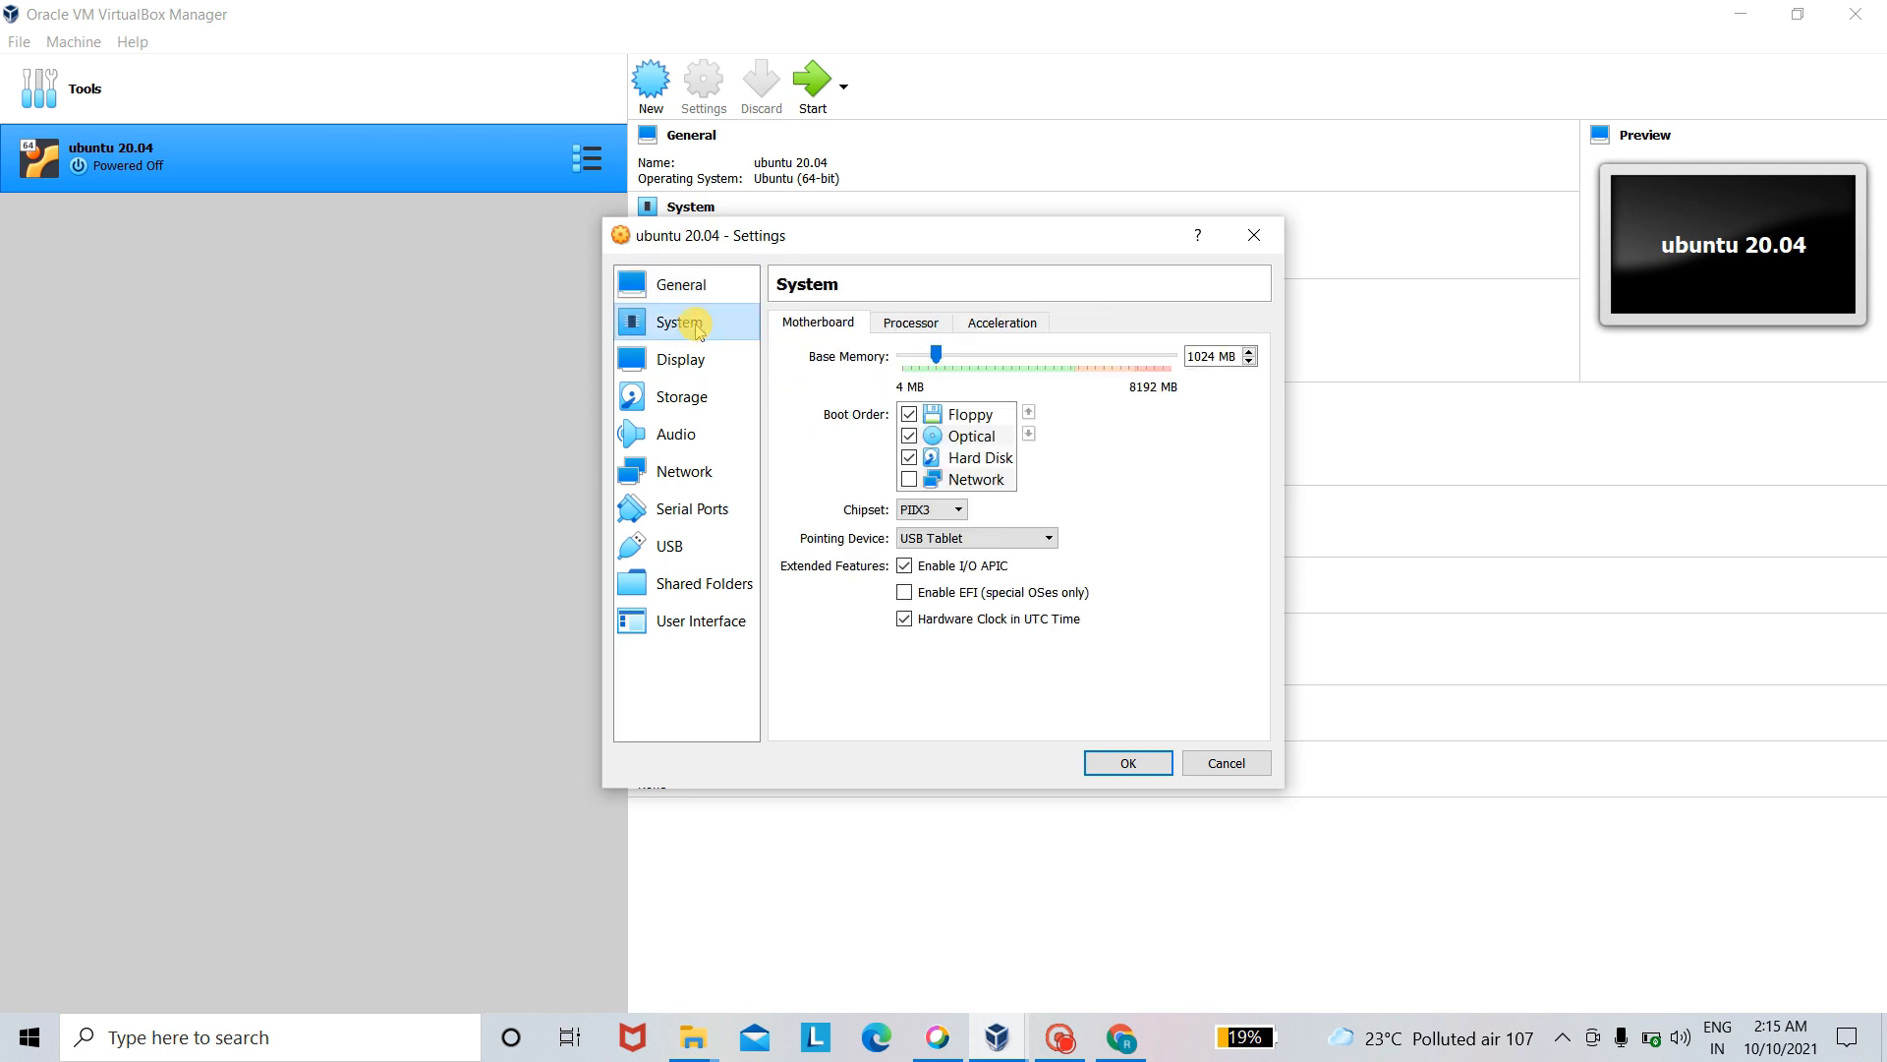
{"action": "left_click", "coordinate": [915, 316]}
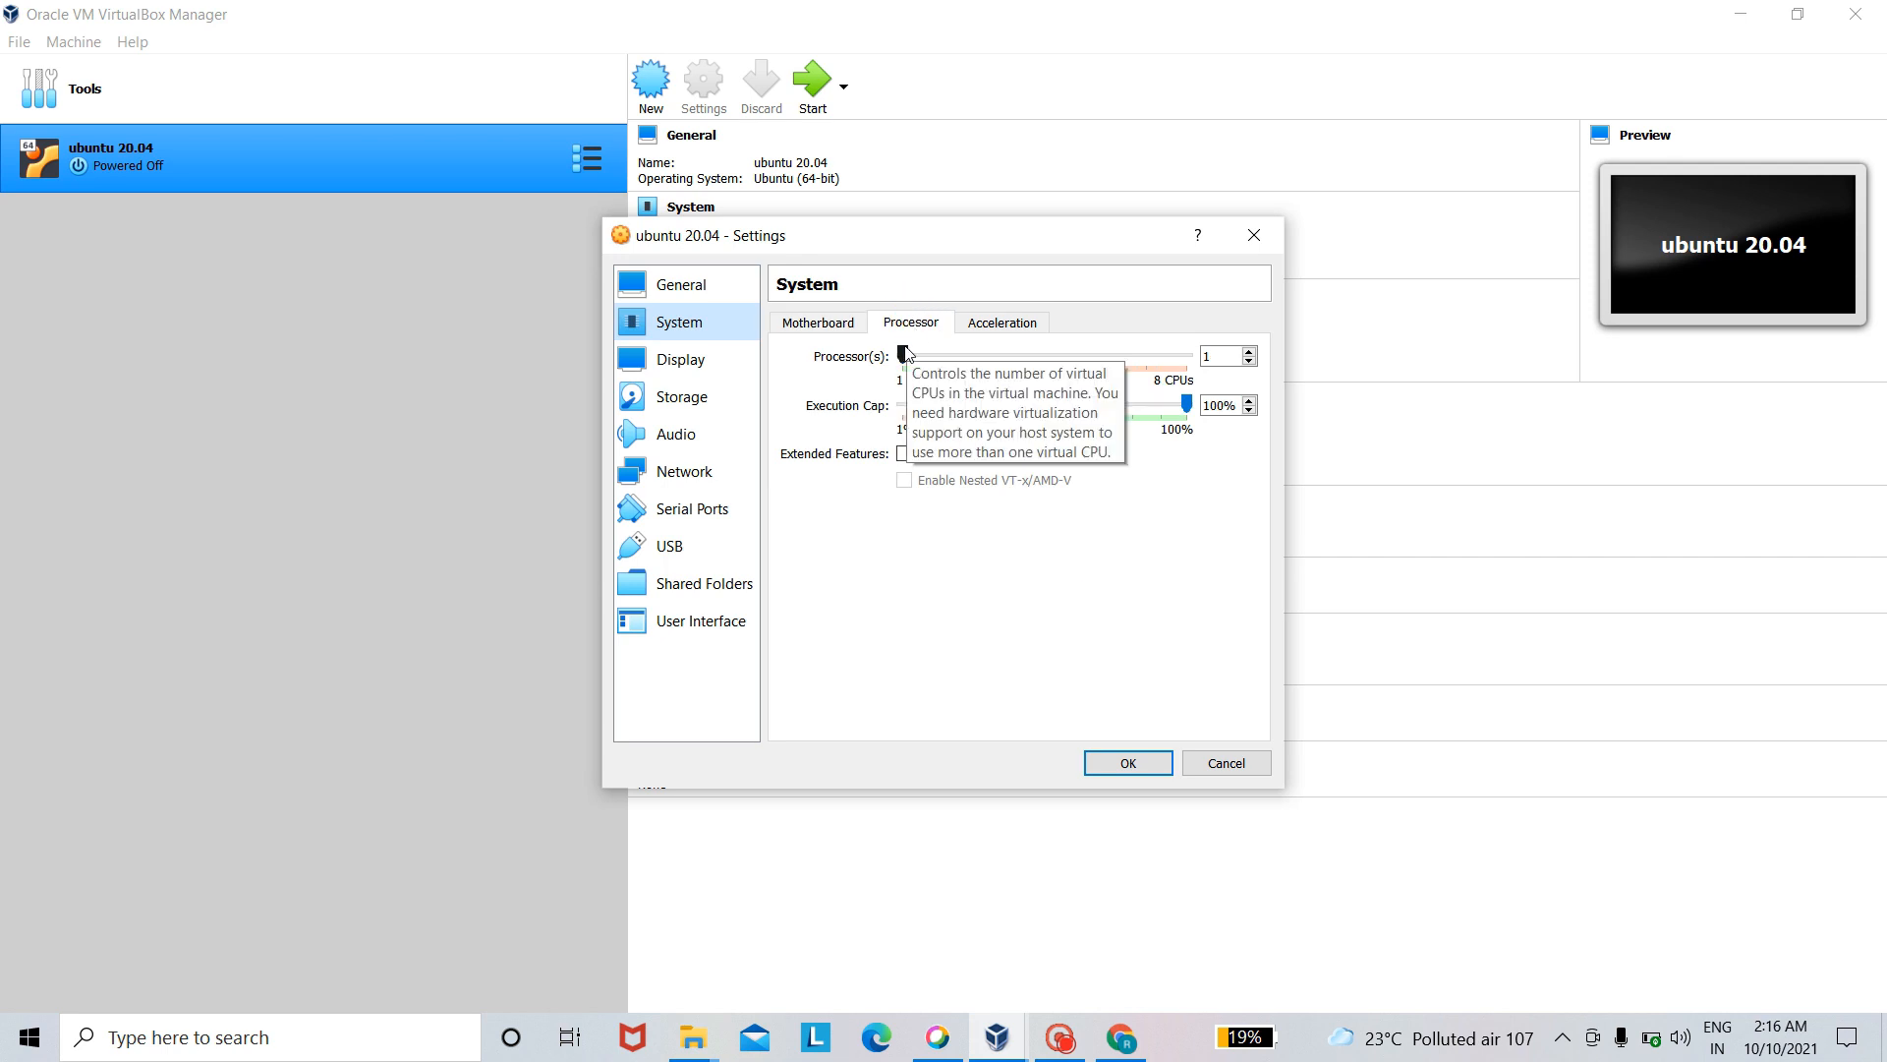
{"action": "left_click_drag", "start_coordinate": [905, 353], "coordinate": [942, 356]}
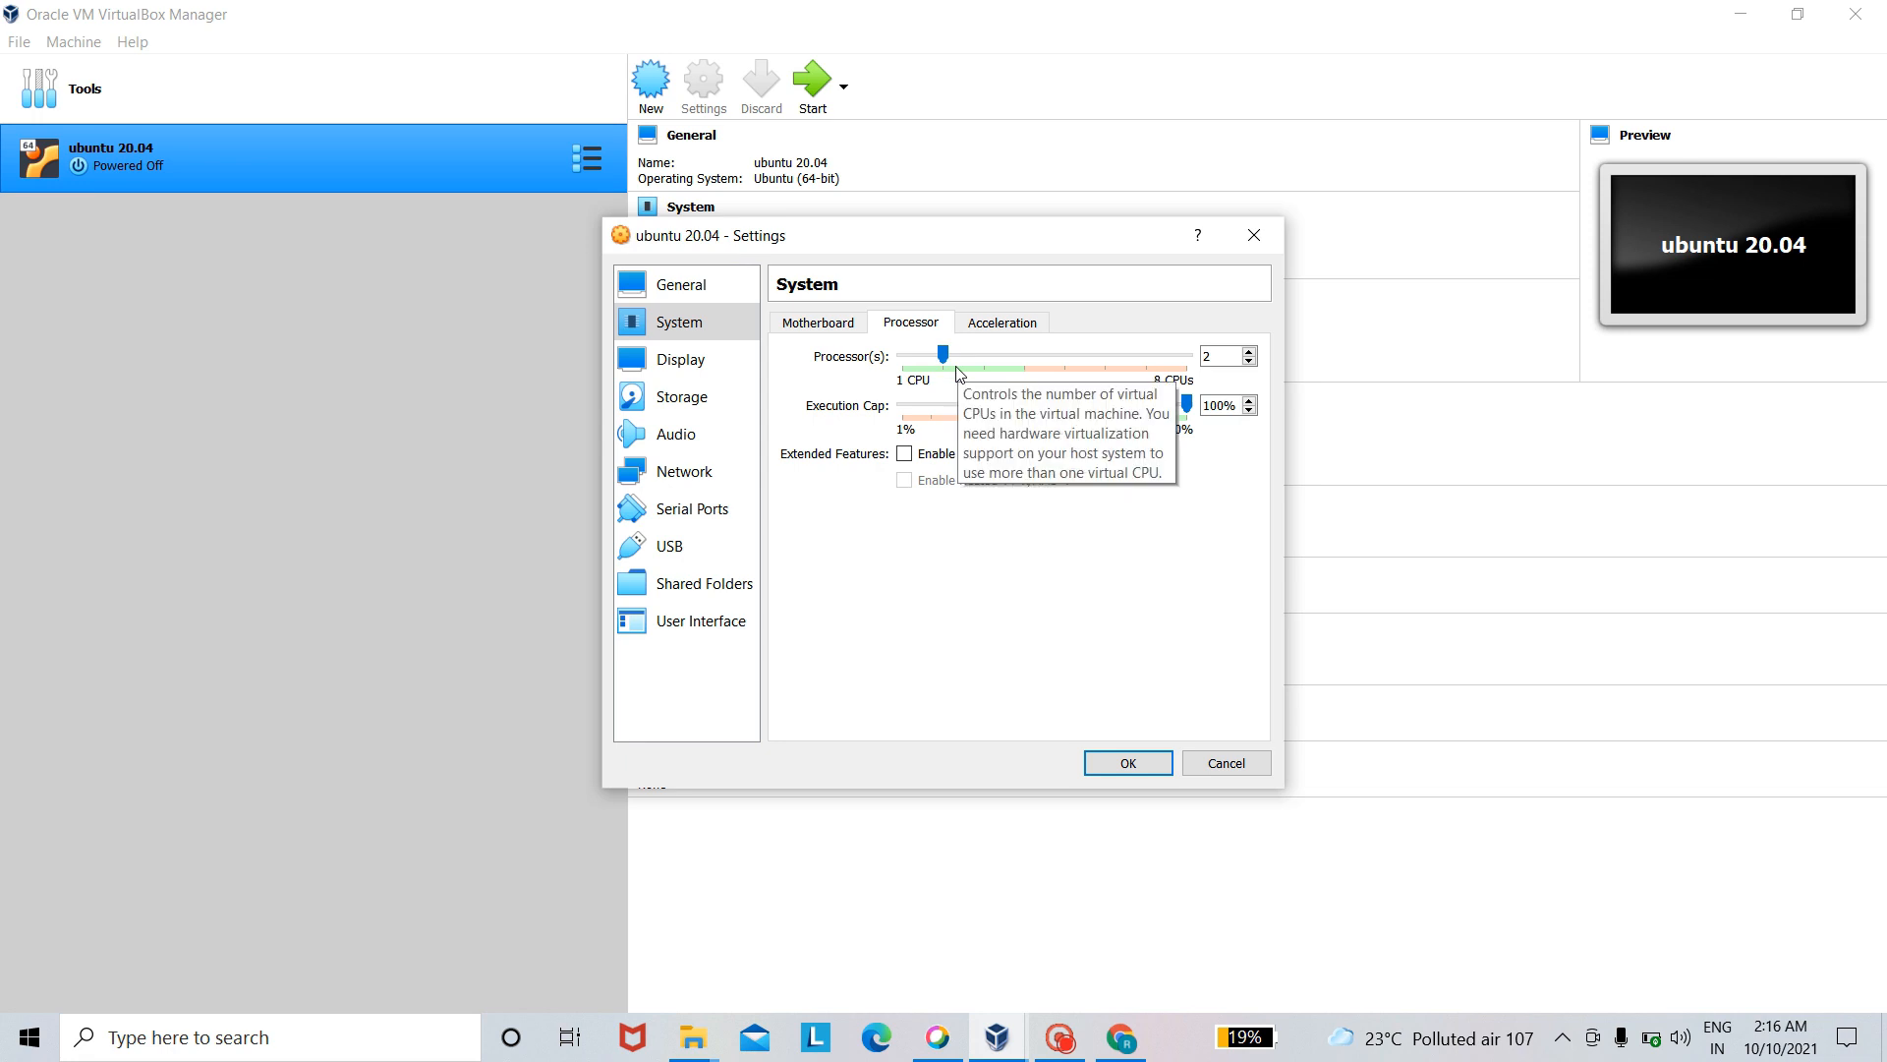
- Review the machine's acceleration, screen and remote display settings
{"action": "left_click", "coordinate": [979, 322]}
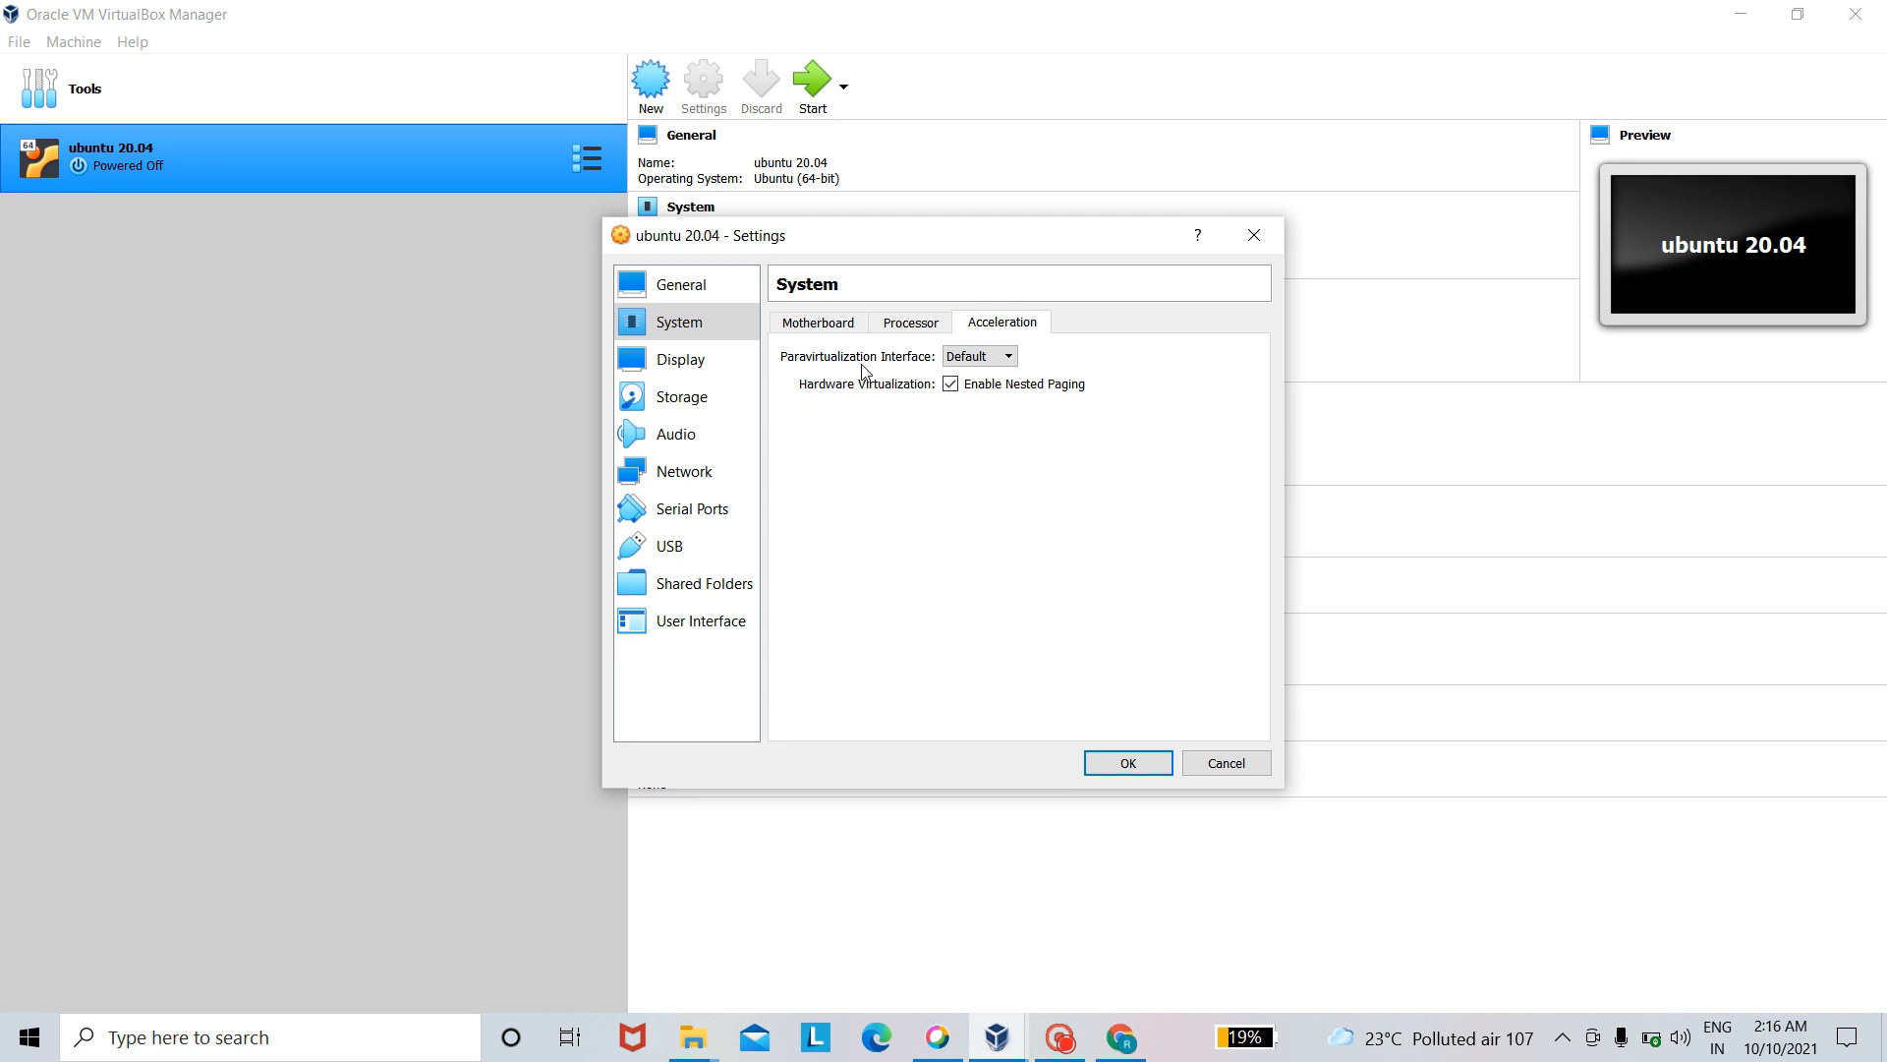
{"action": "left_click", "coordinate": [731, 370]}
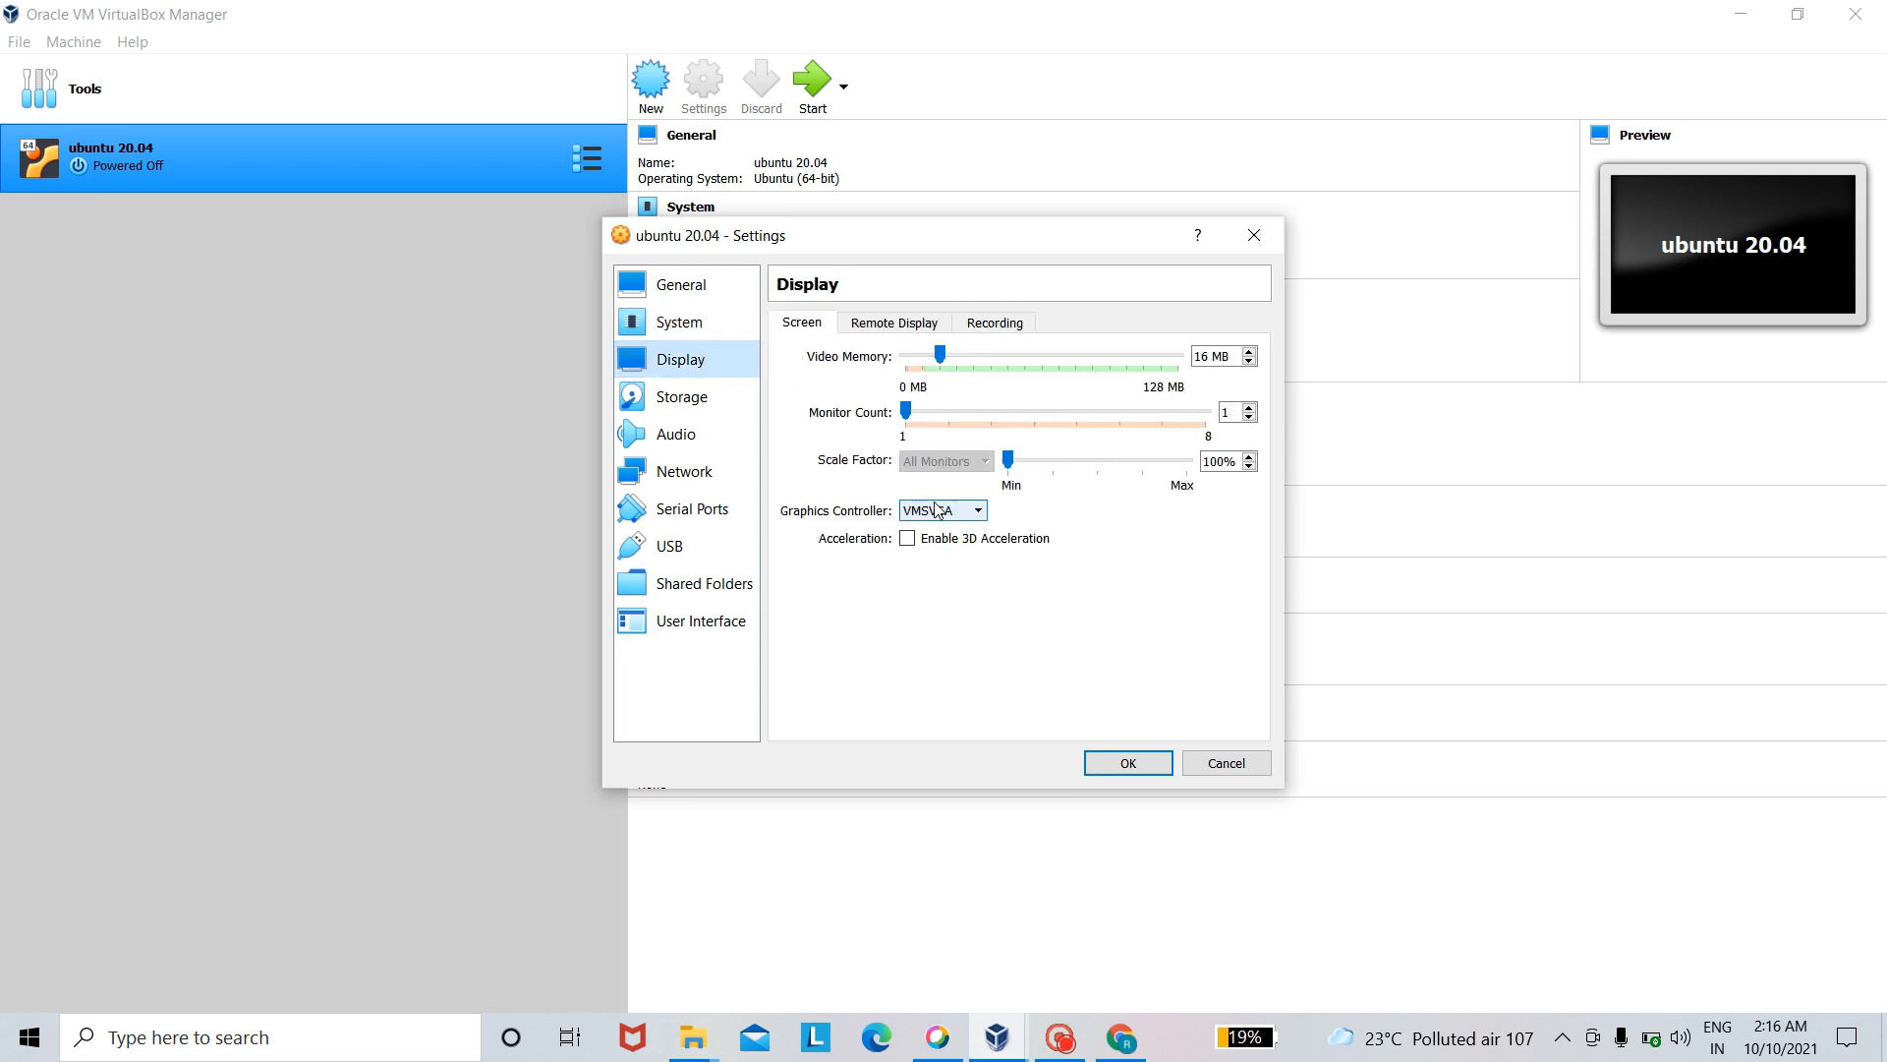
{"action": "left_click", "coordinate": [875, 326]}
- Load ubuntu-20.04.3-desktop-amd64.iso from Downloads into the empty IDE optical drive in the storage settings and save the machine's settings
{"action": "left_click", "coordinate": [683, 395]}
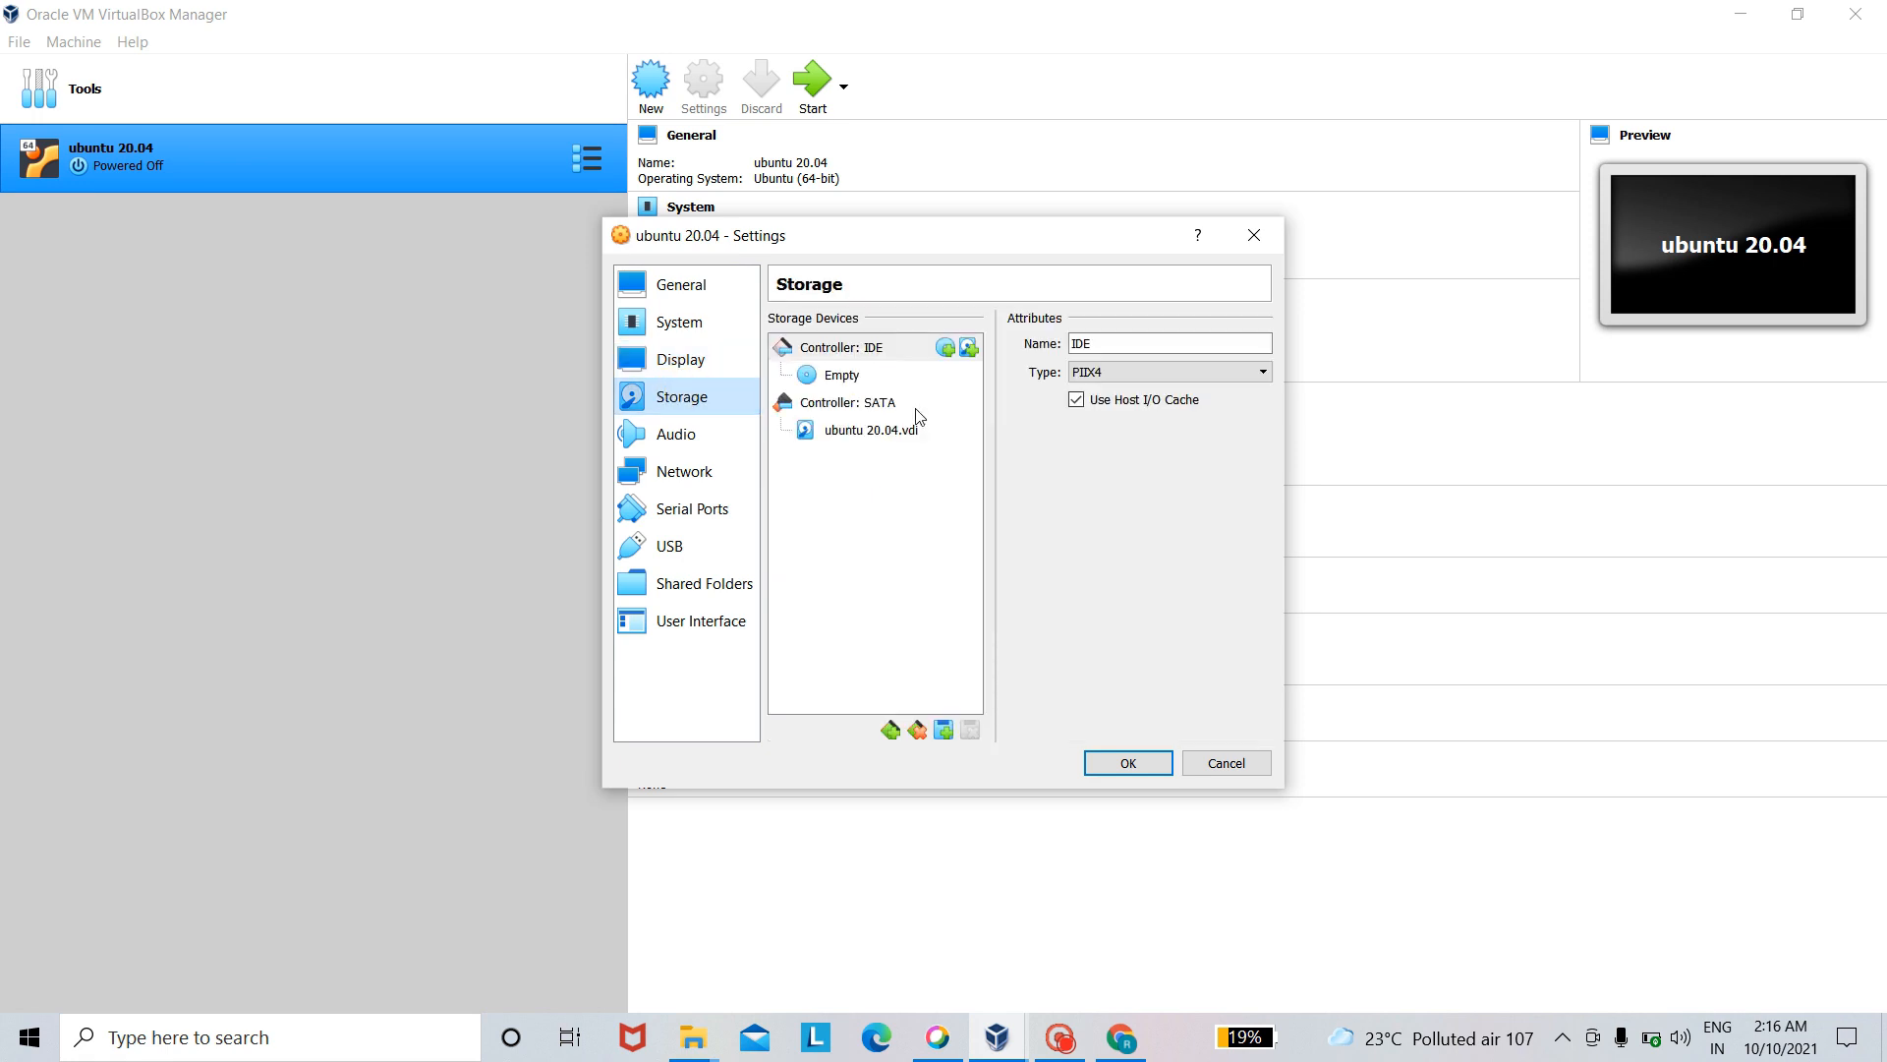
{"action": "left_click", "coordinate": [845, 383]}
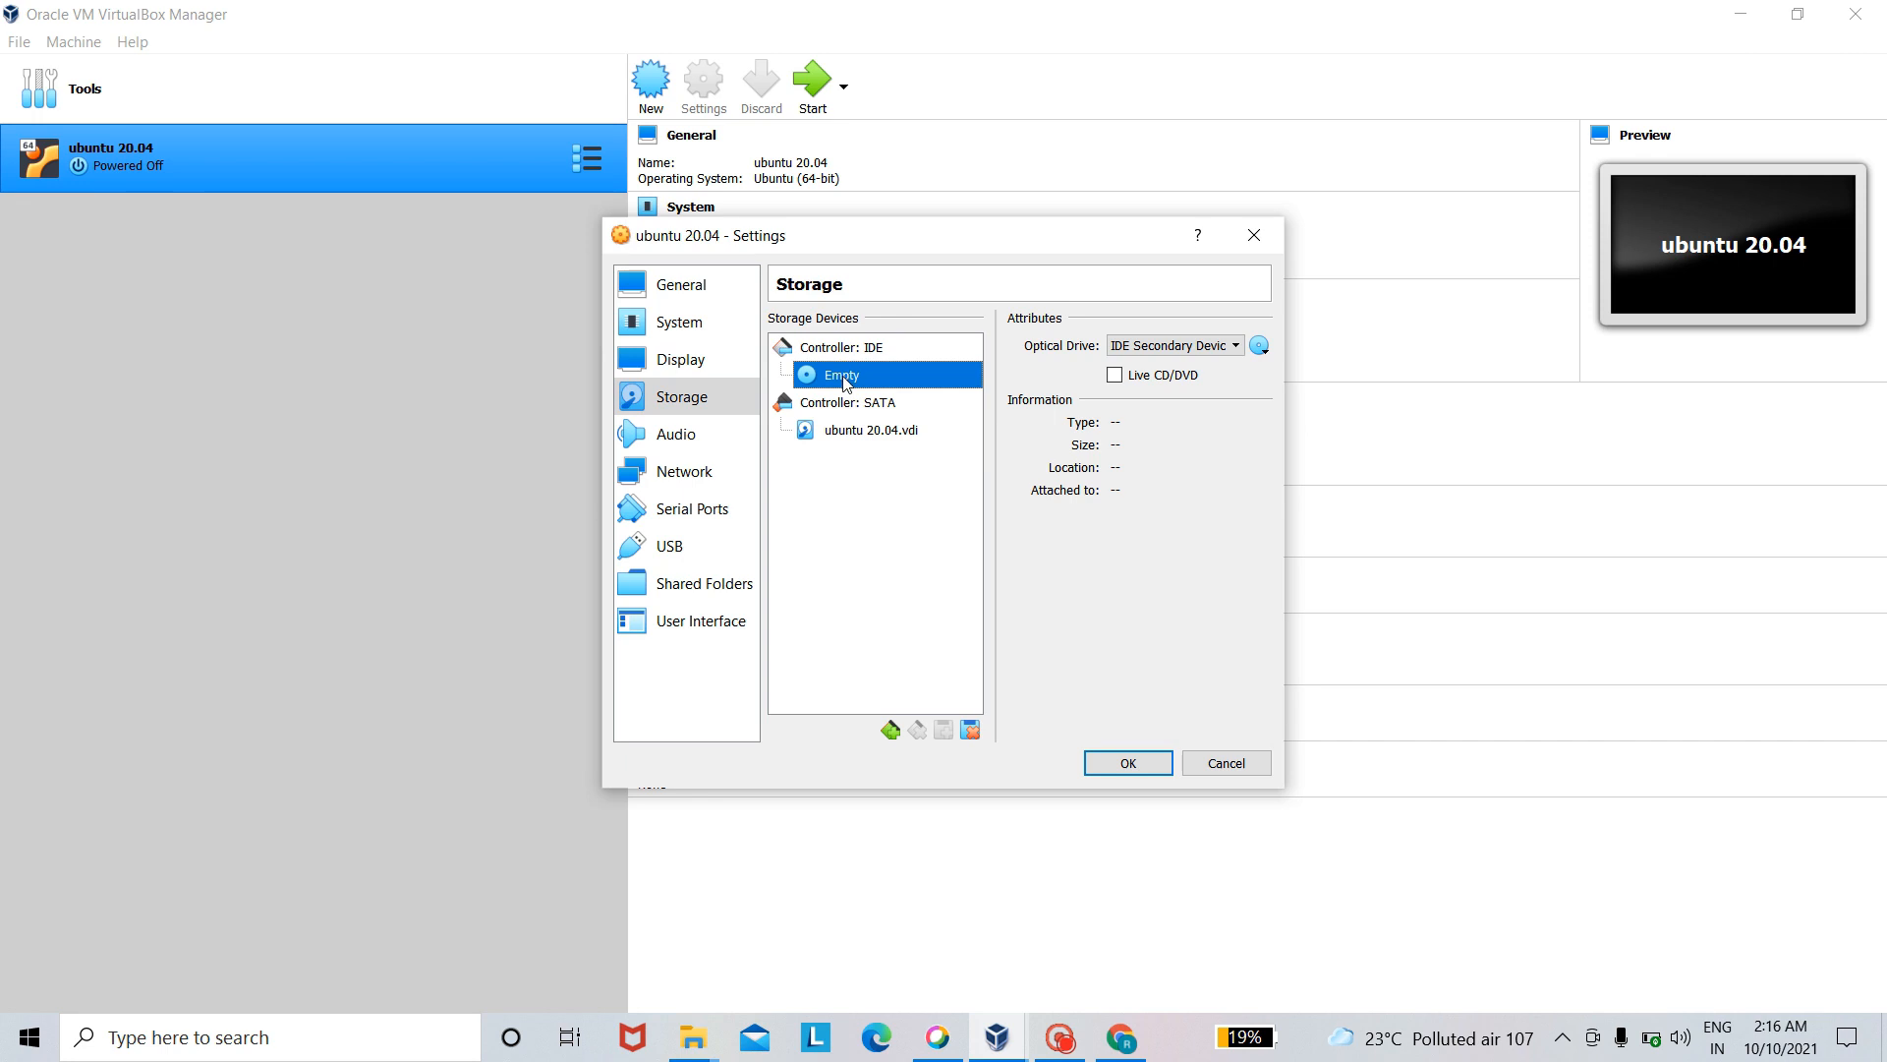
{"action": "left_click", "coordinate": [1258, 345]}
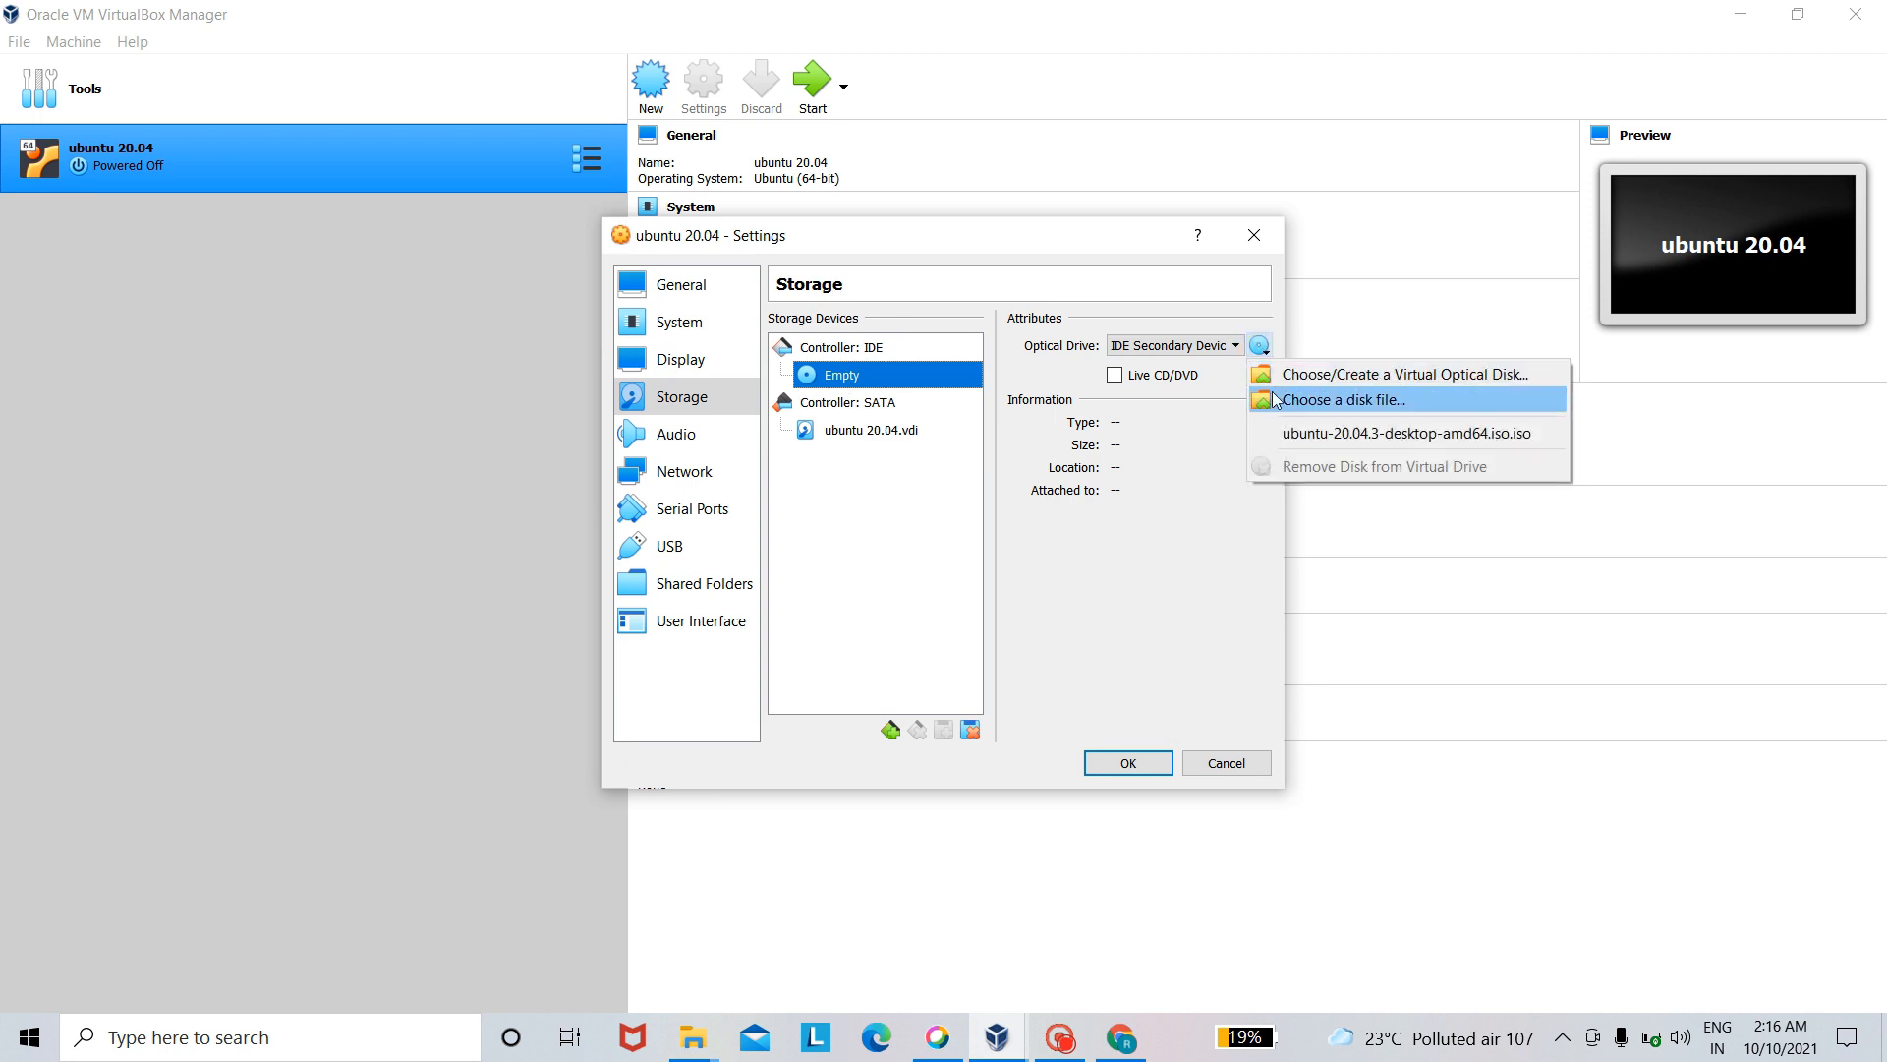
{"action": "left_click", "coordinate": [1274, 398]}
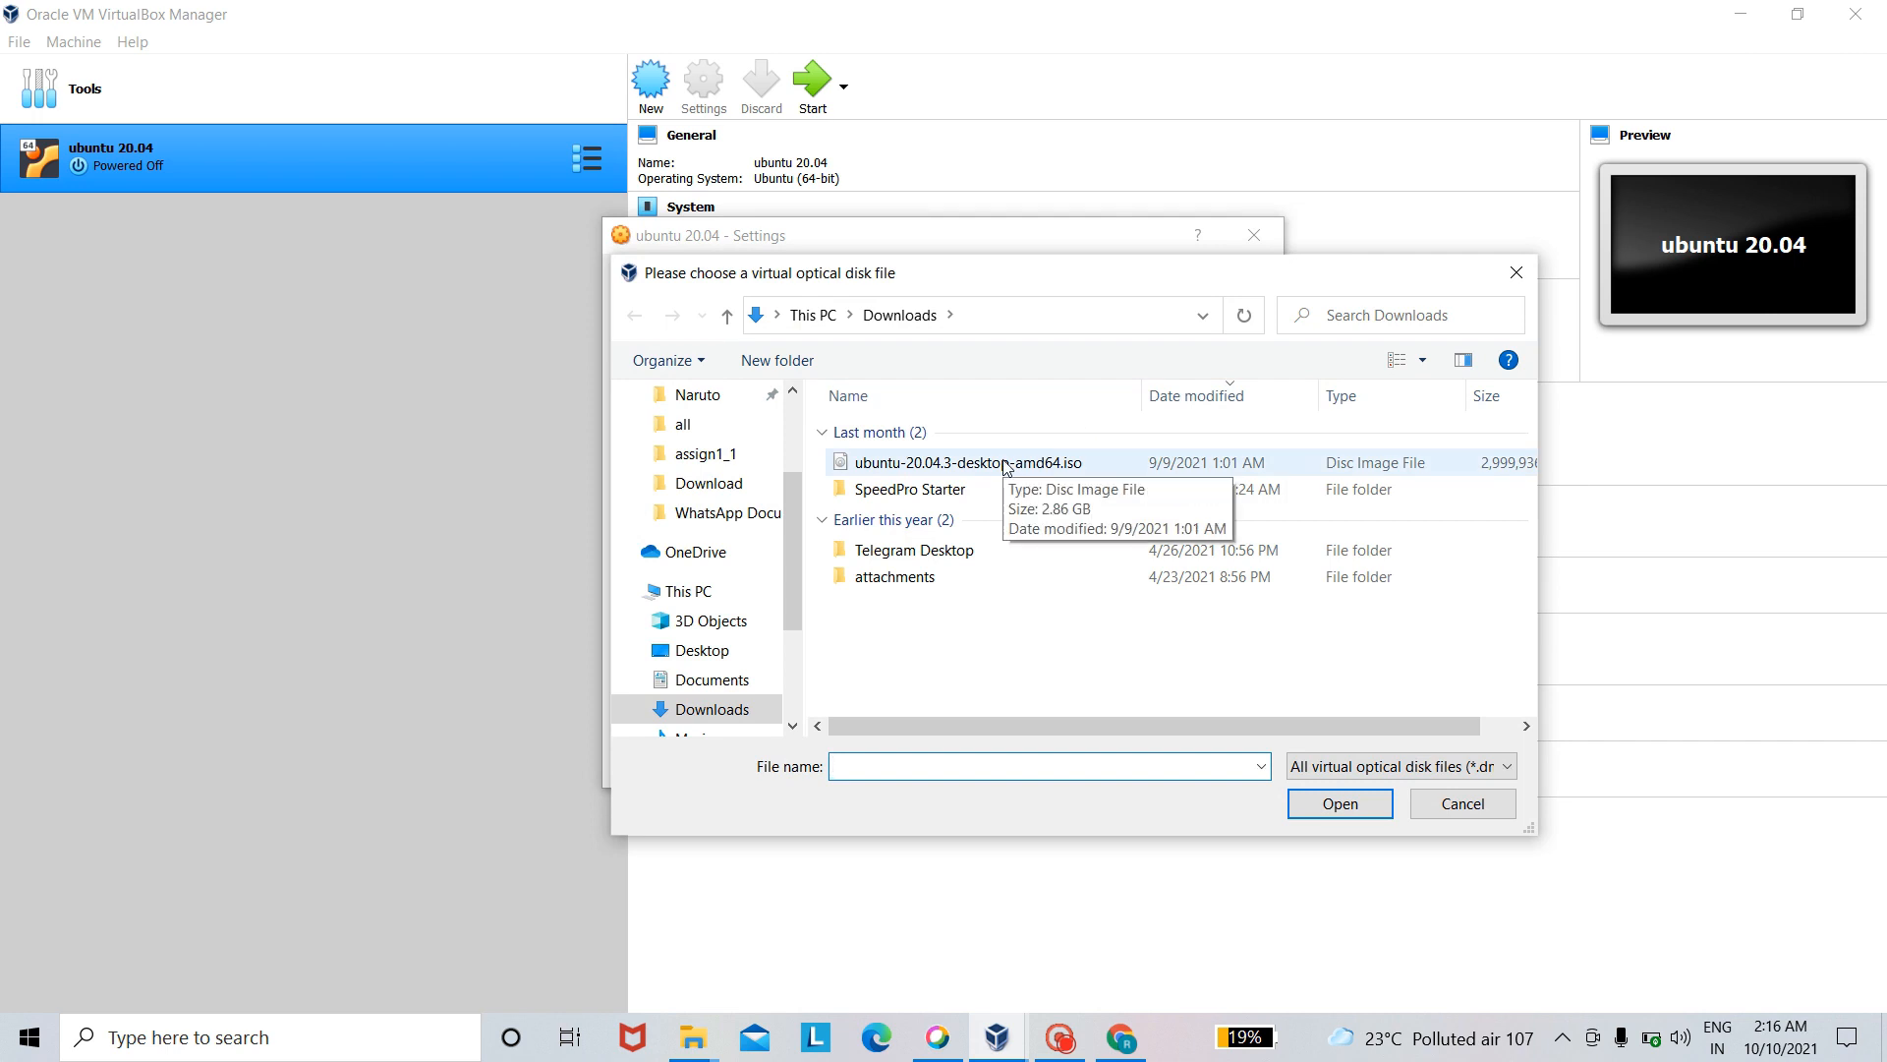
{"action": "left_click", "coordinate": [1007, 464]}
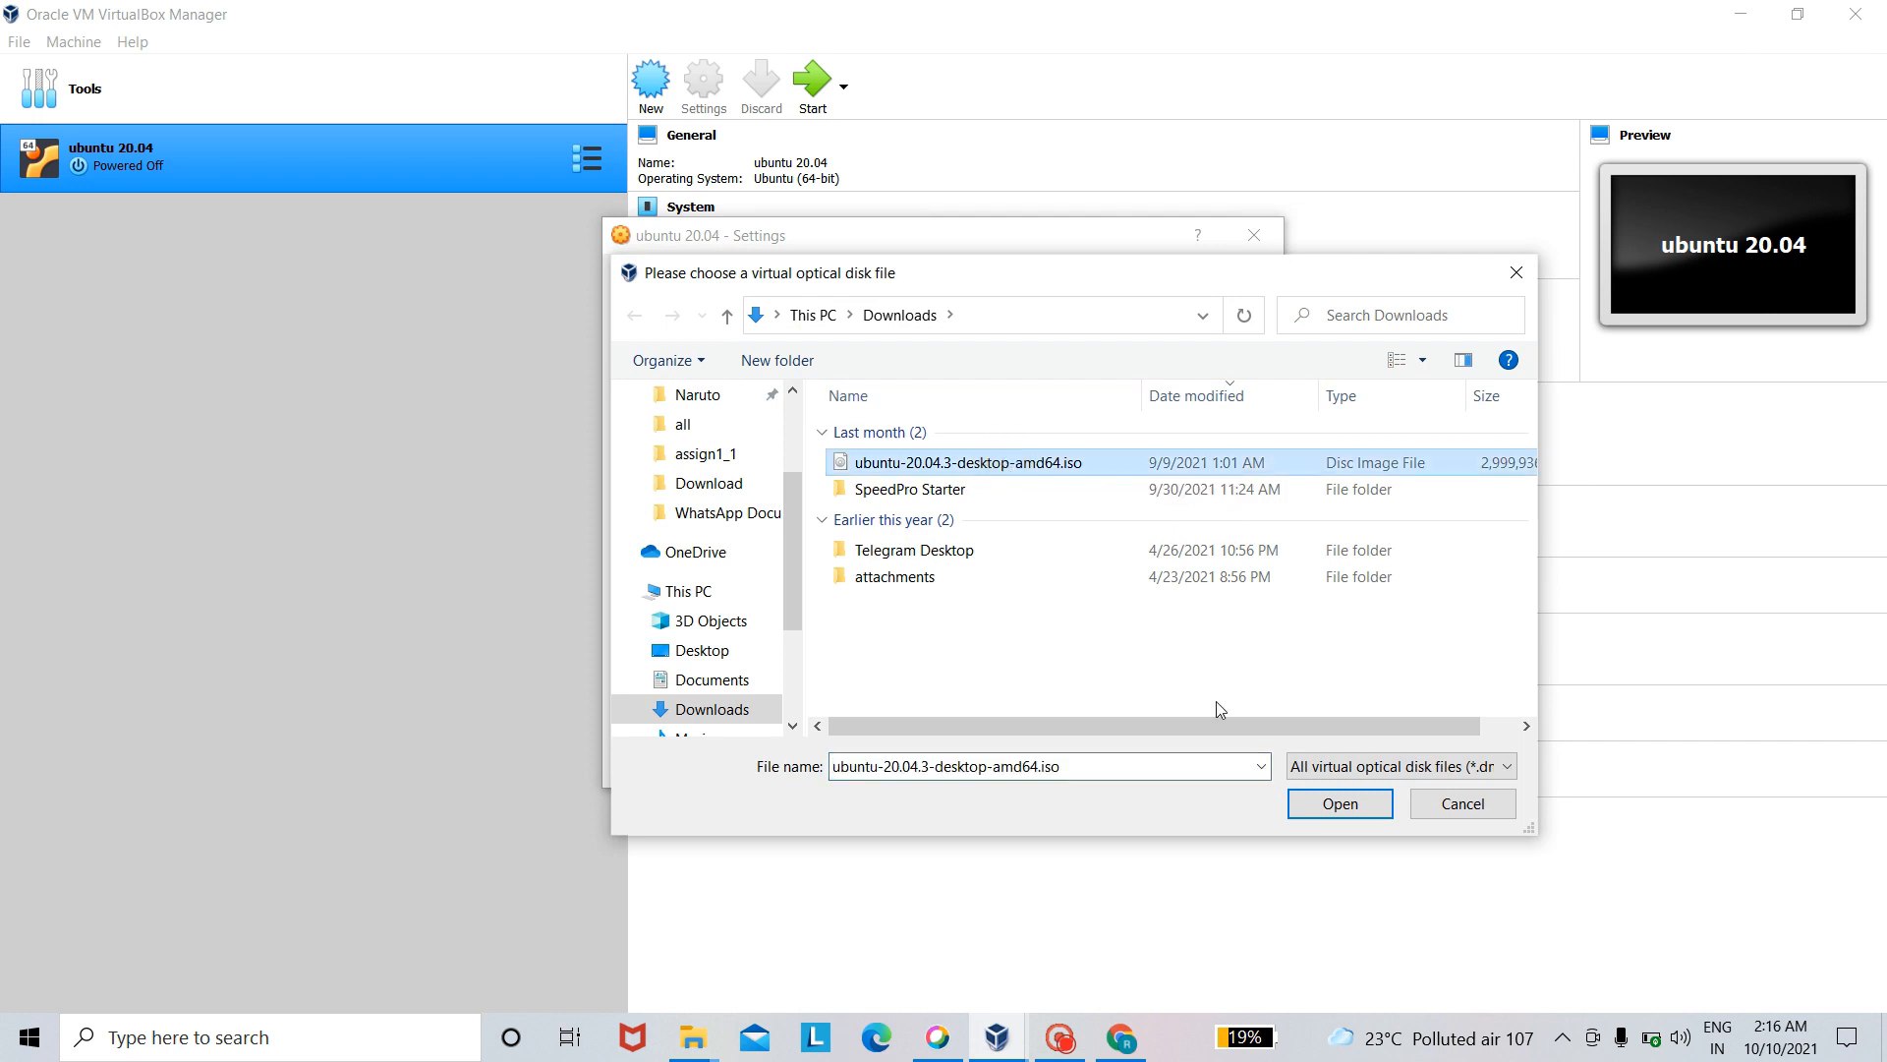
{"action": "left_click", "coordinate": [1322, 803]}
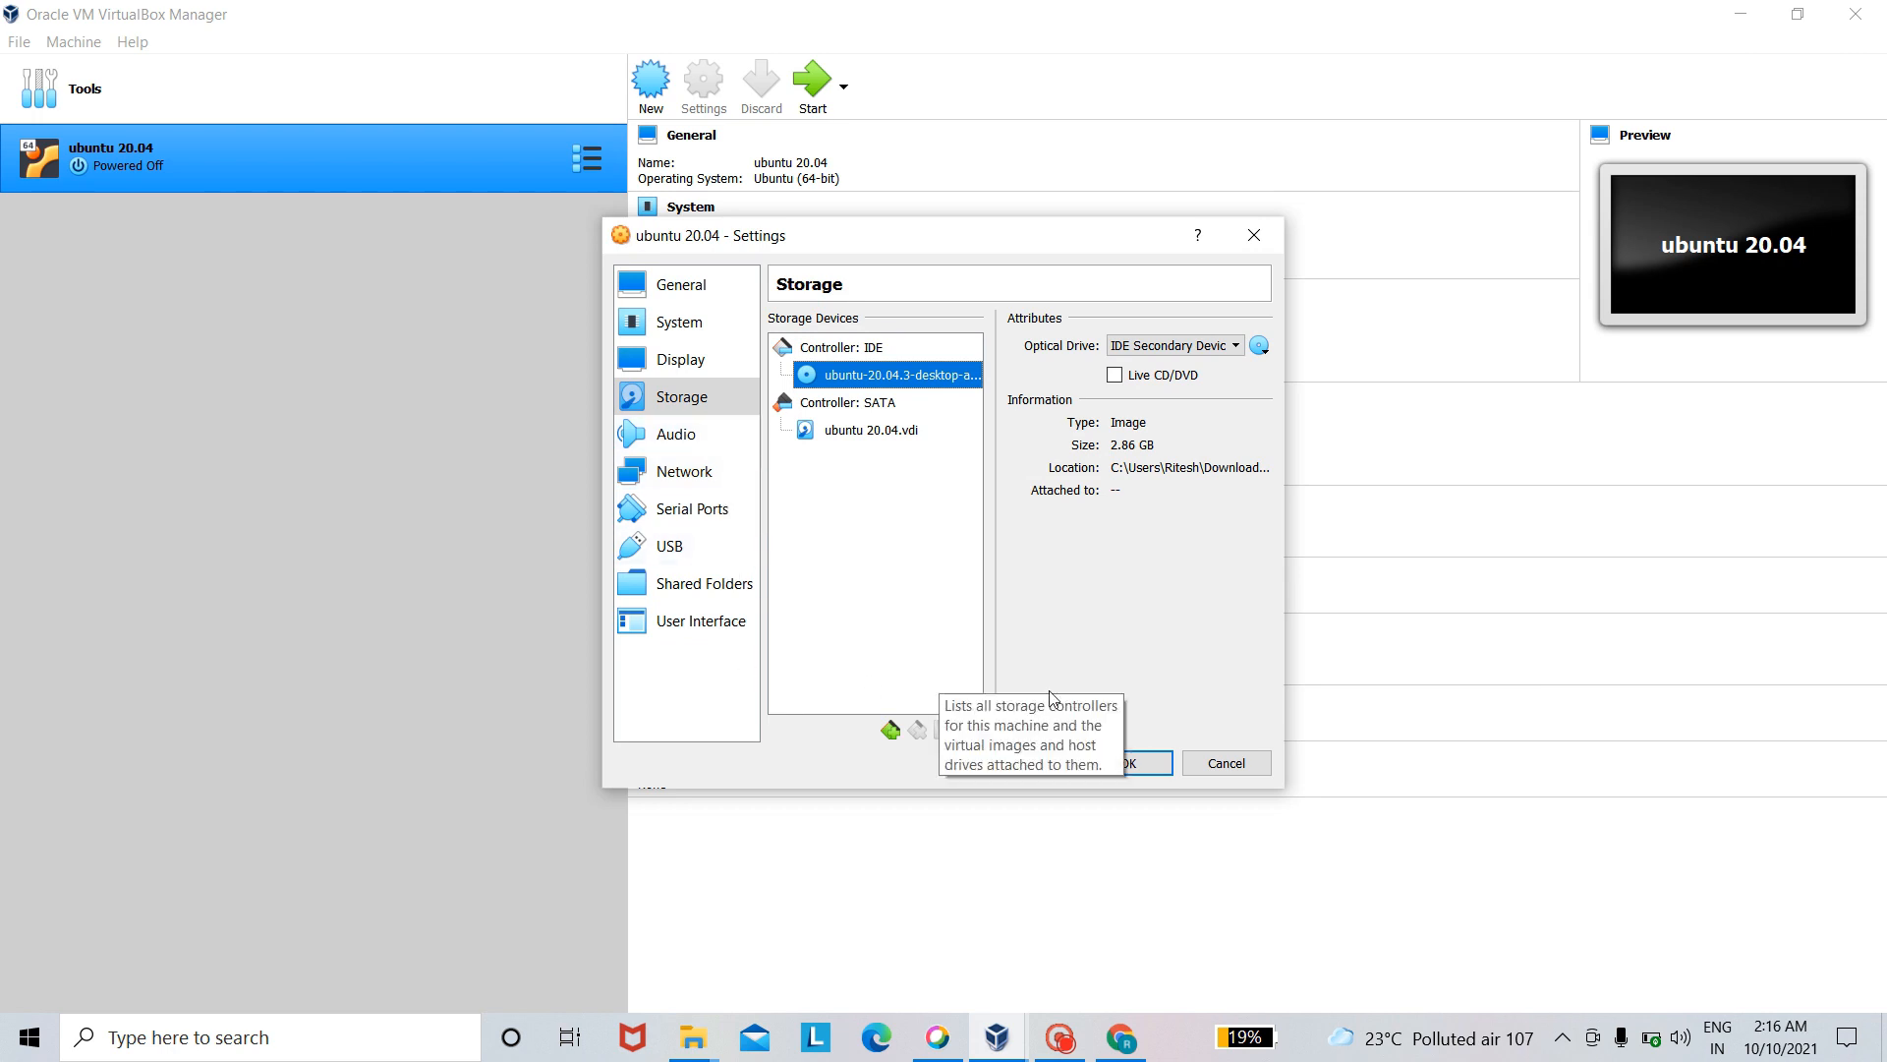
{"action": "left_click", "coordinate": [1130, 764]}
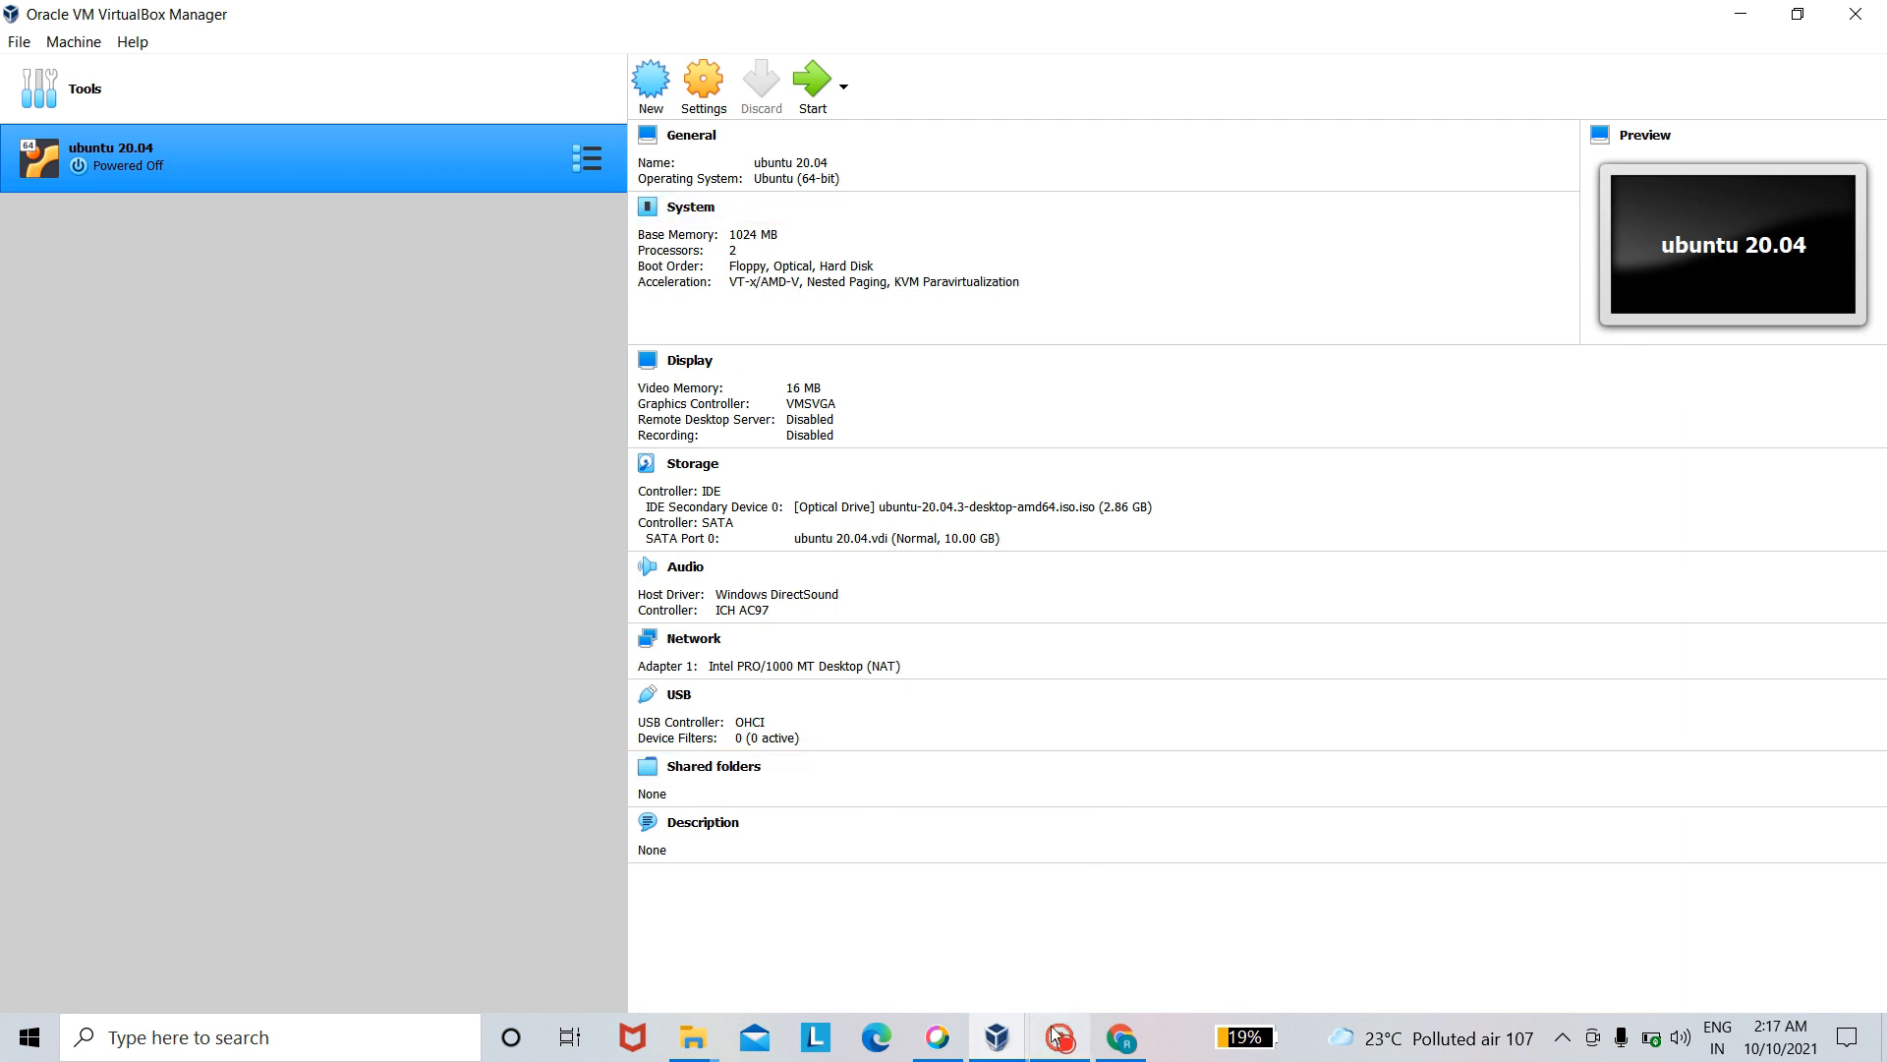
- Start the ubuntu 20.04 machine and dismiss the keyboard capture and mouse pointer integration notifications
{"action": "left_click", "coordinate": [814, 88]}
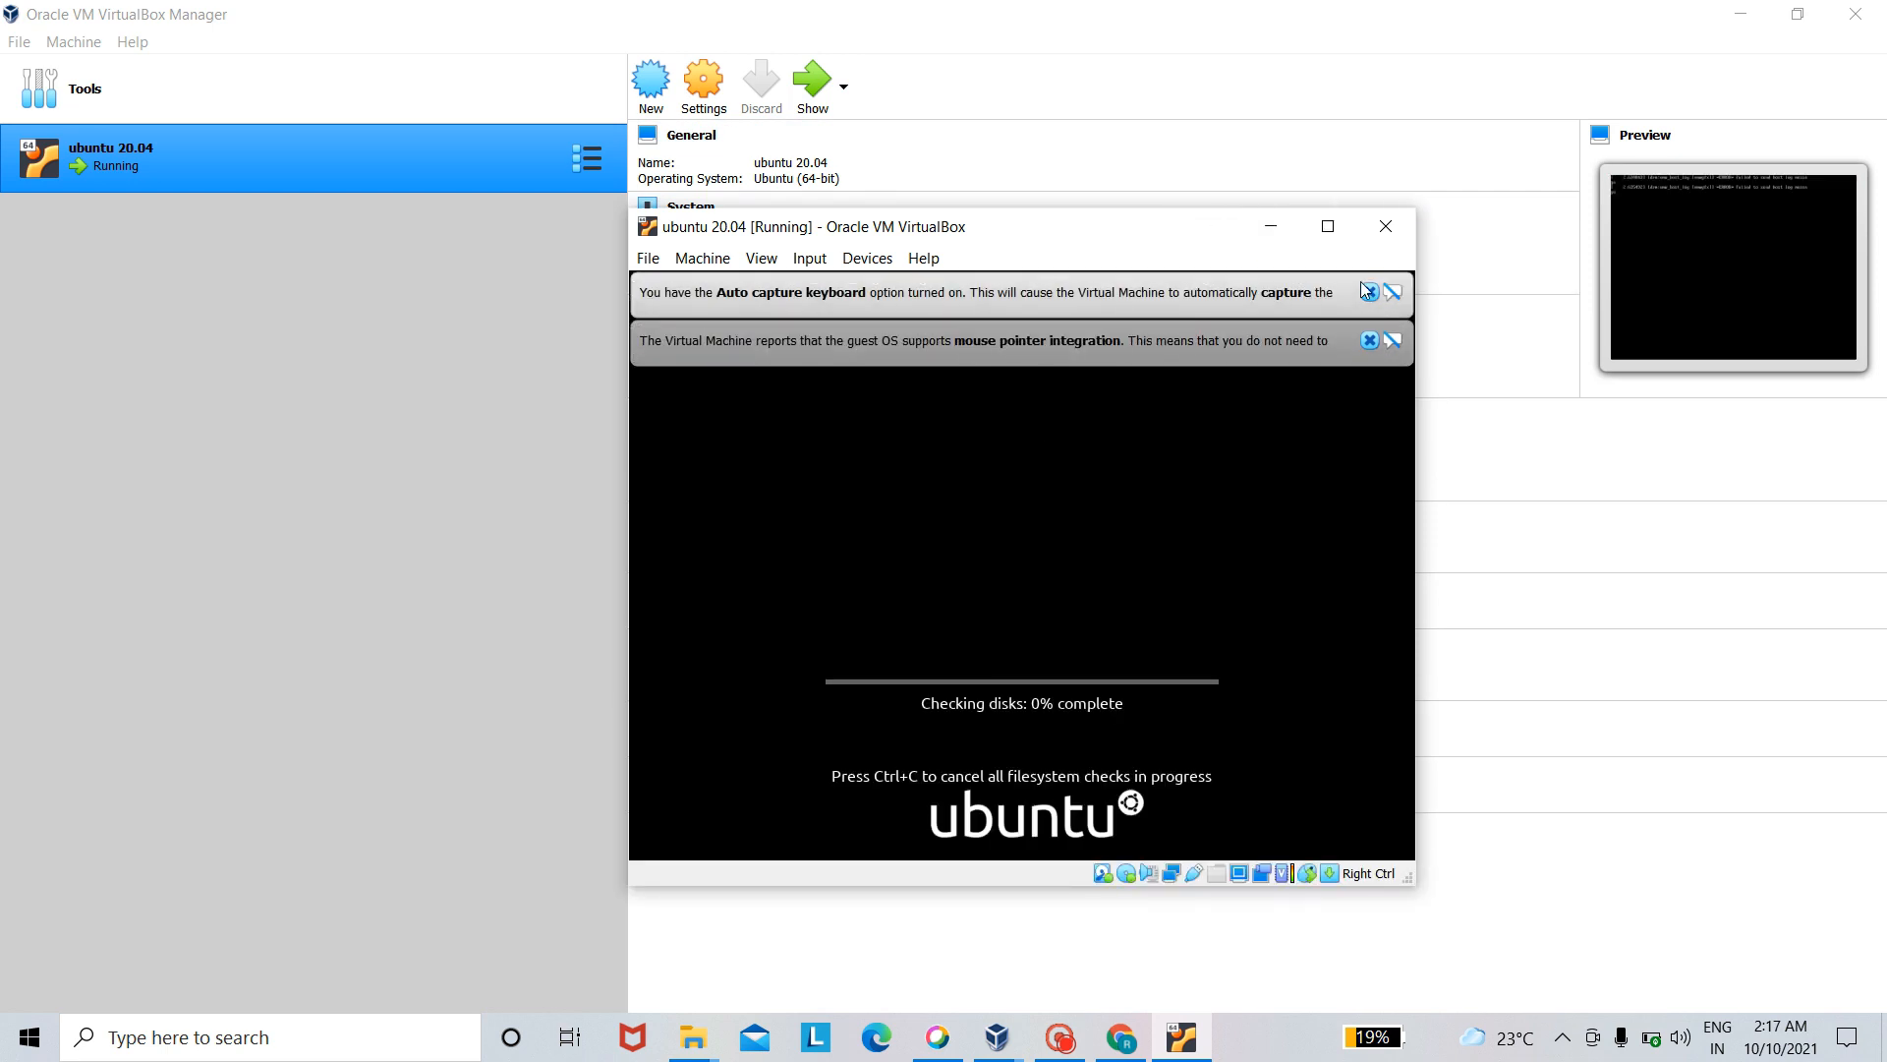
{"action": "left_click", "coordinate": [1368, 292]}
{"action": "left_click", "coordinate": [1369, 292]}
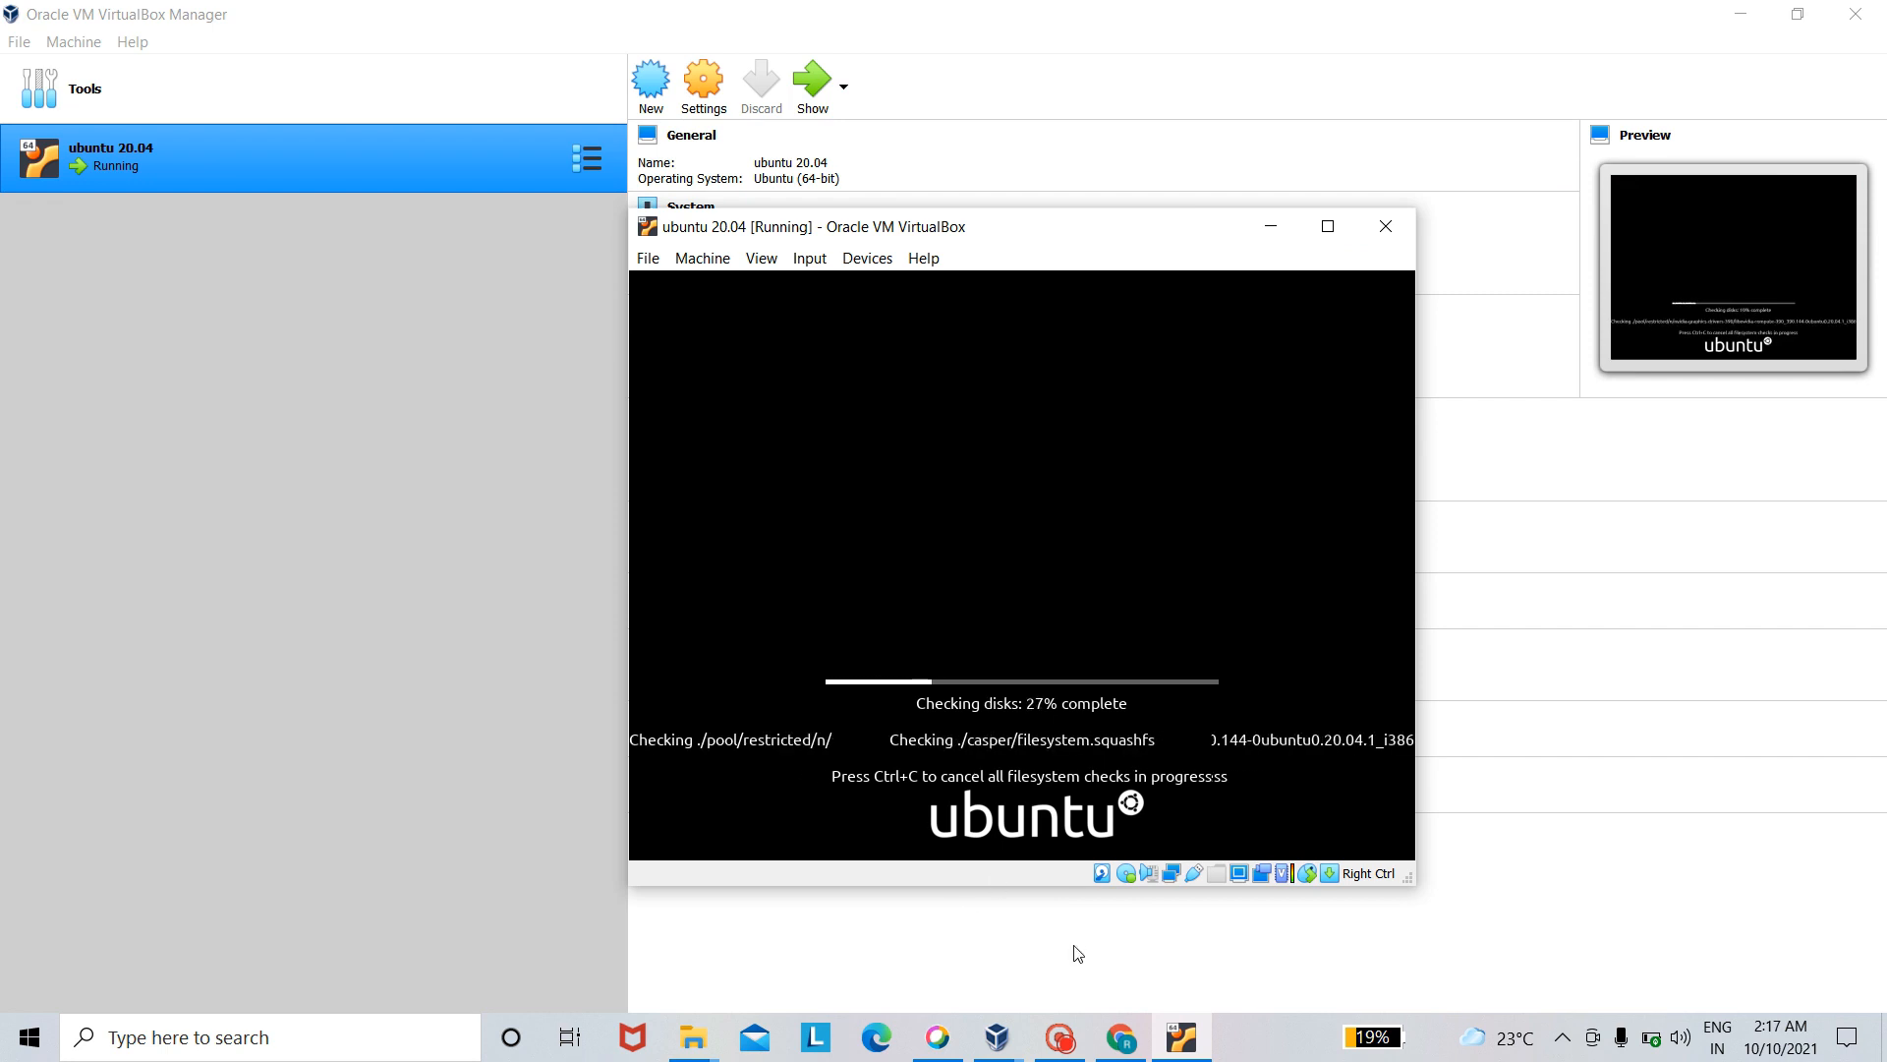
{"action": "left_click", "coordinate": [1059, 1037]}
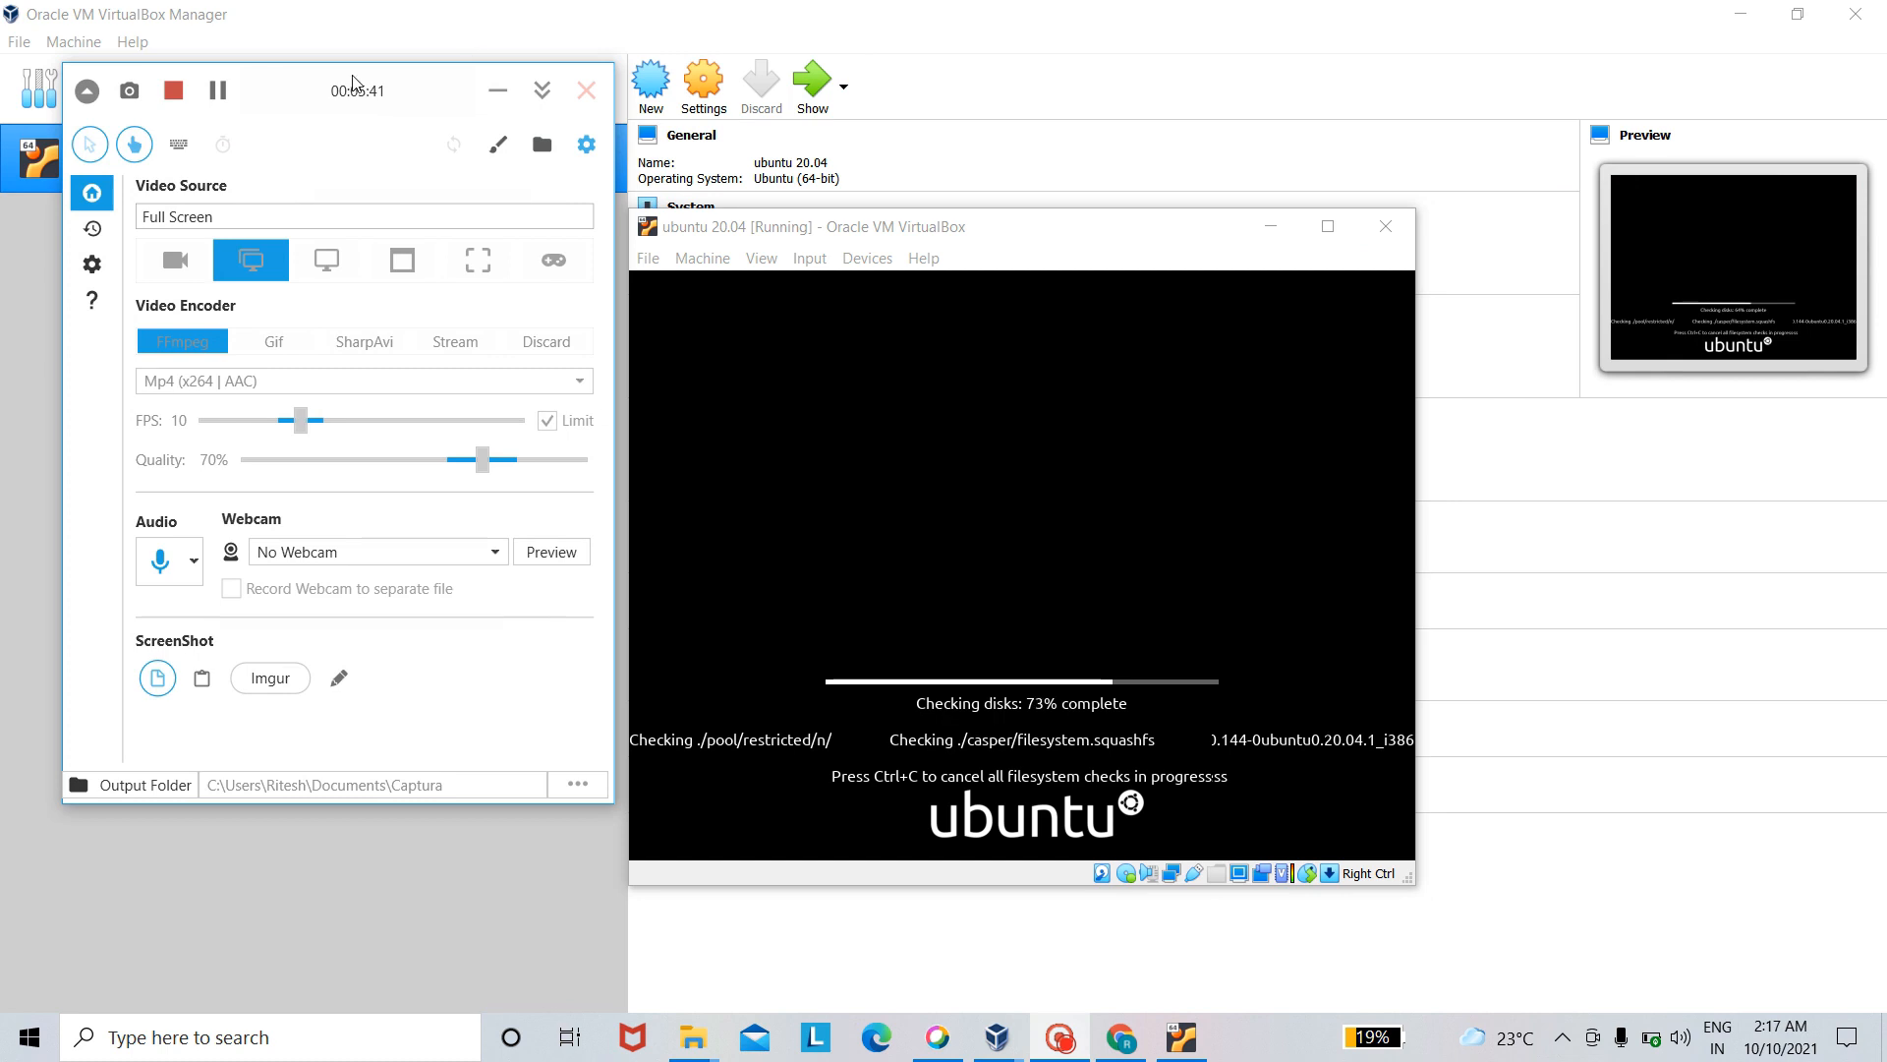
{"action": "left_click", "coordinate": [220, 87]}
{"action": "left_click", "coordinate": [220, 90]}
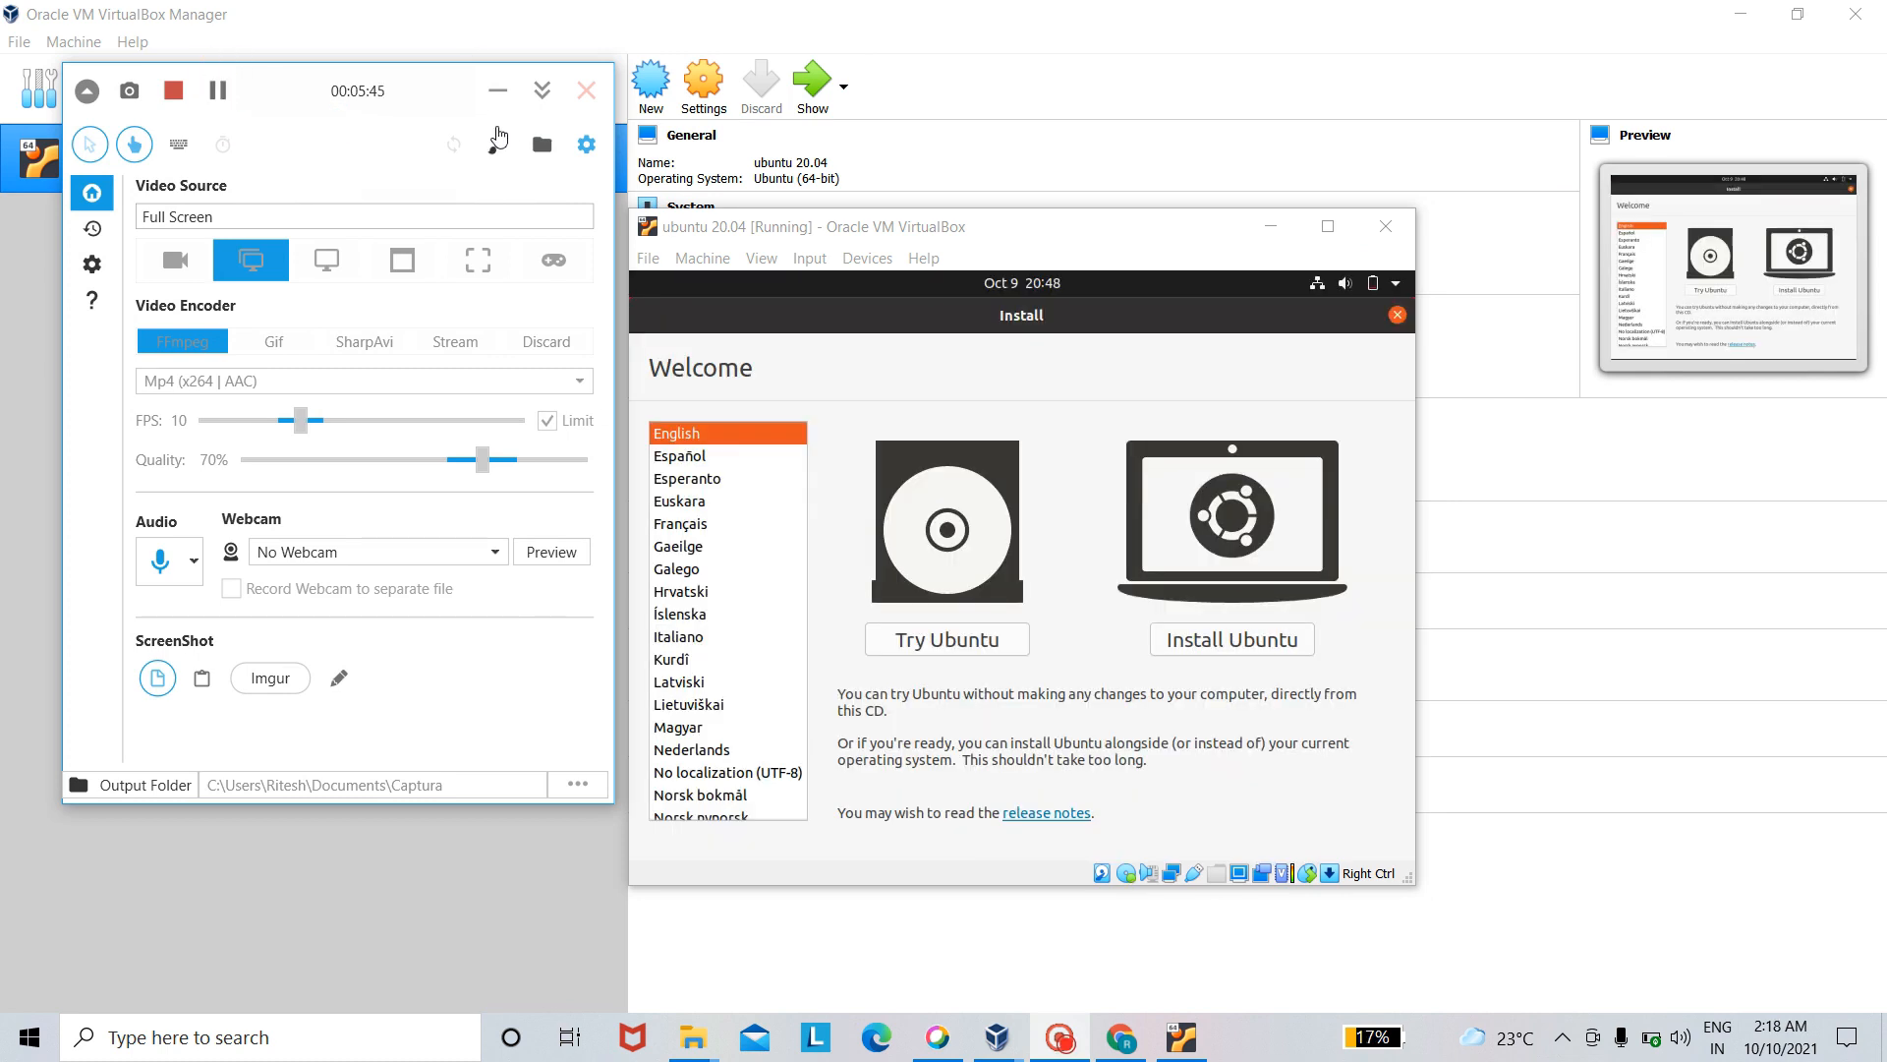
{"action": "left_click", "coordinate": [497, 91]}
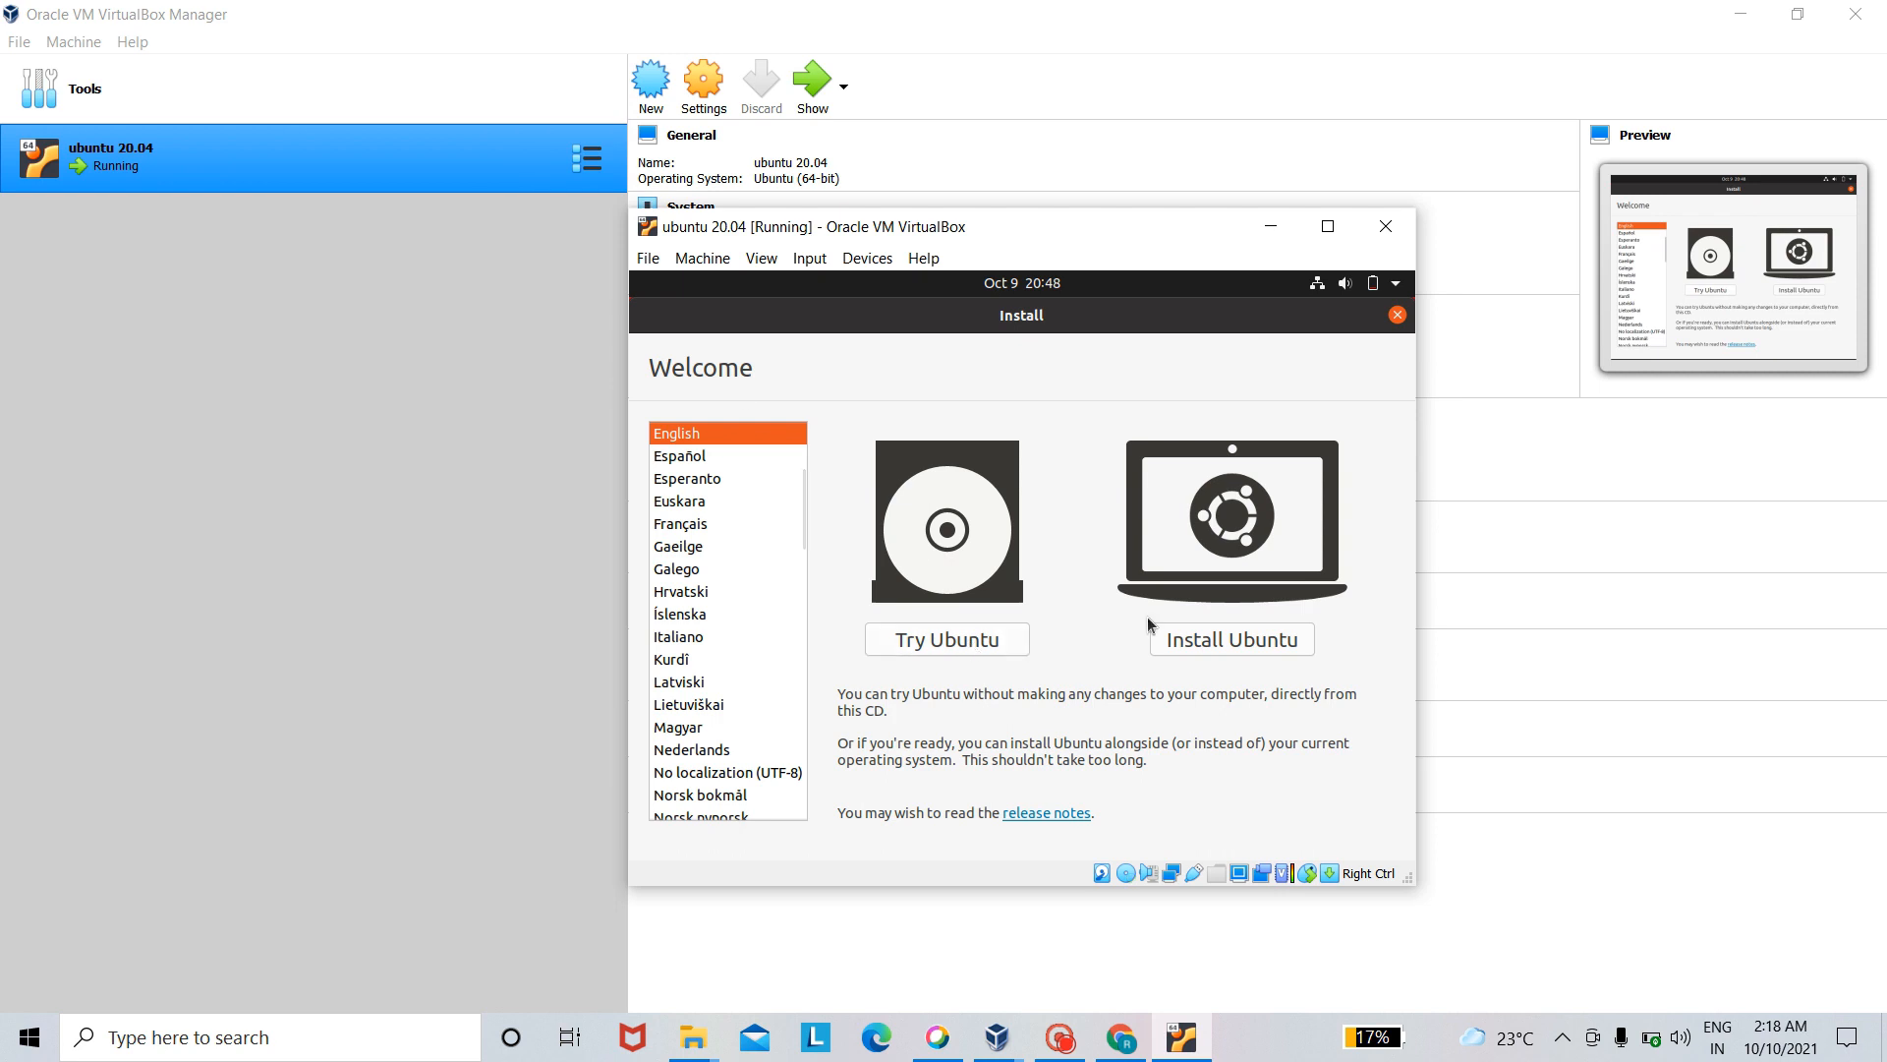
- Begin installing Ubuntu with the English (US) keyboard layout, and include third-party software in the normal installation
{"action": "left_click", "coordinate": [1229, 641]}
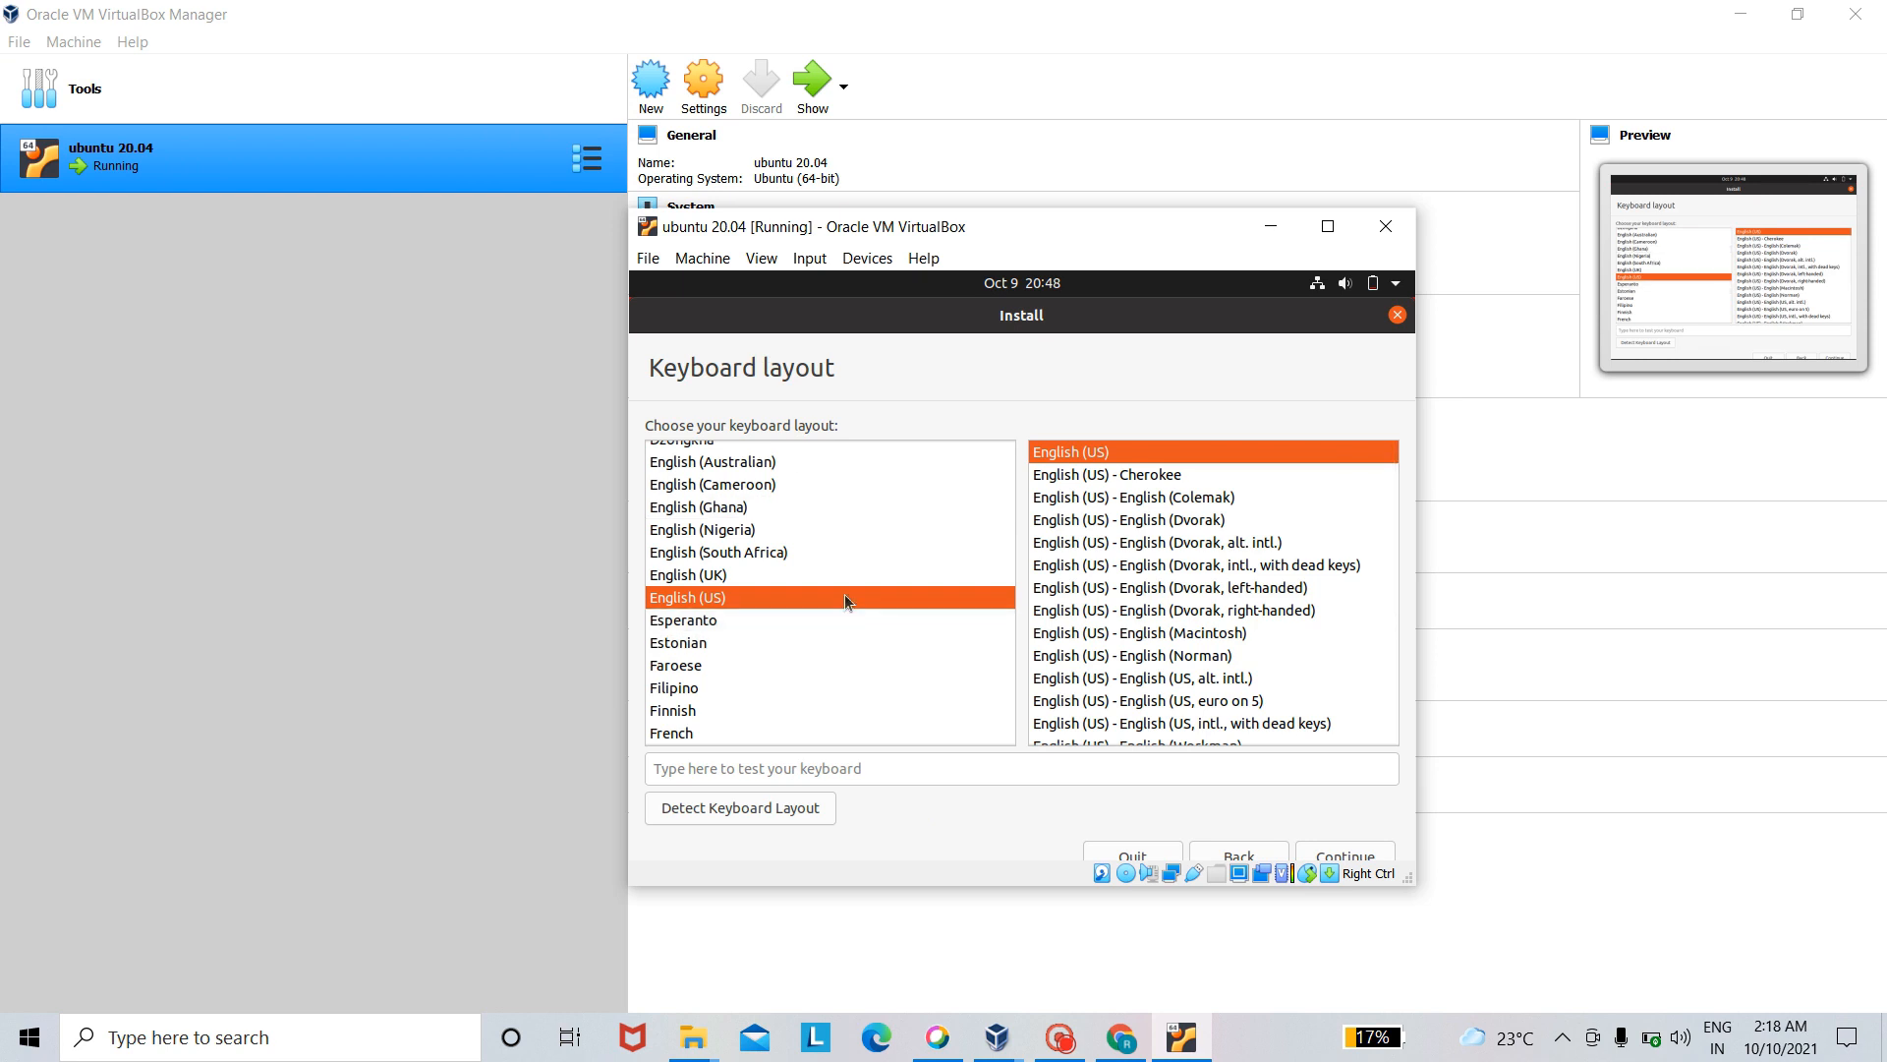
{"action": "left_click", "coordinate": [1317, 854]}
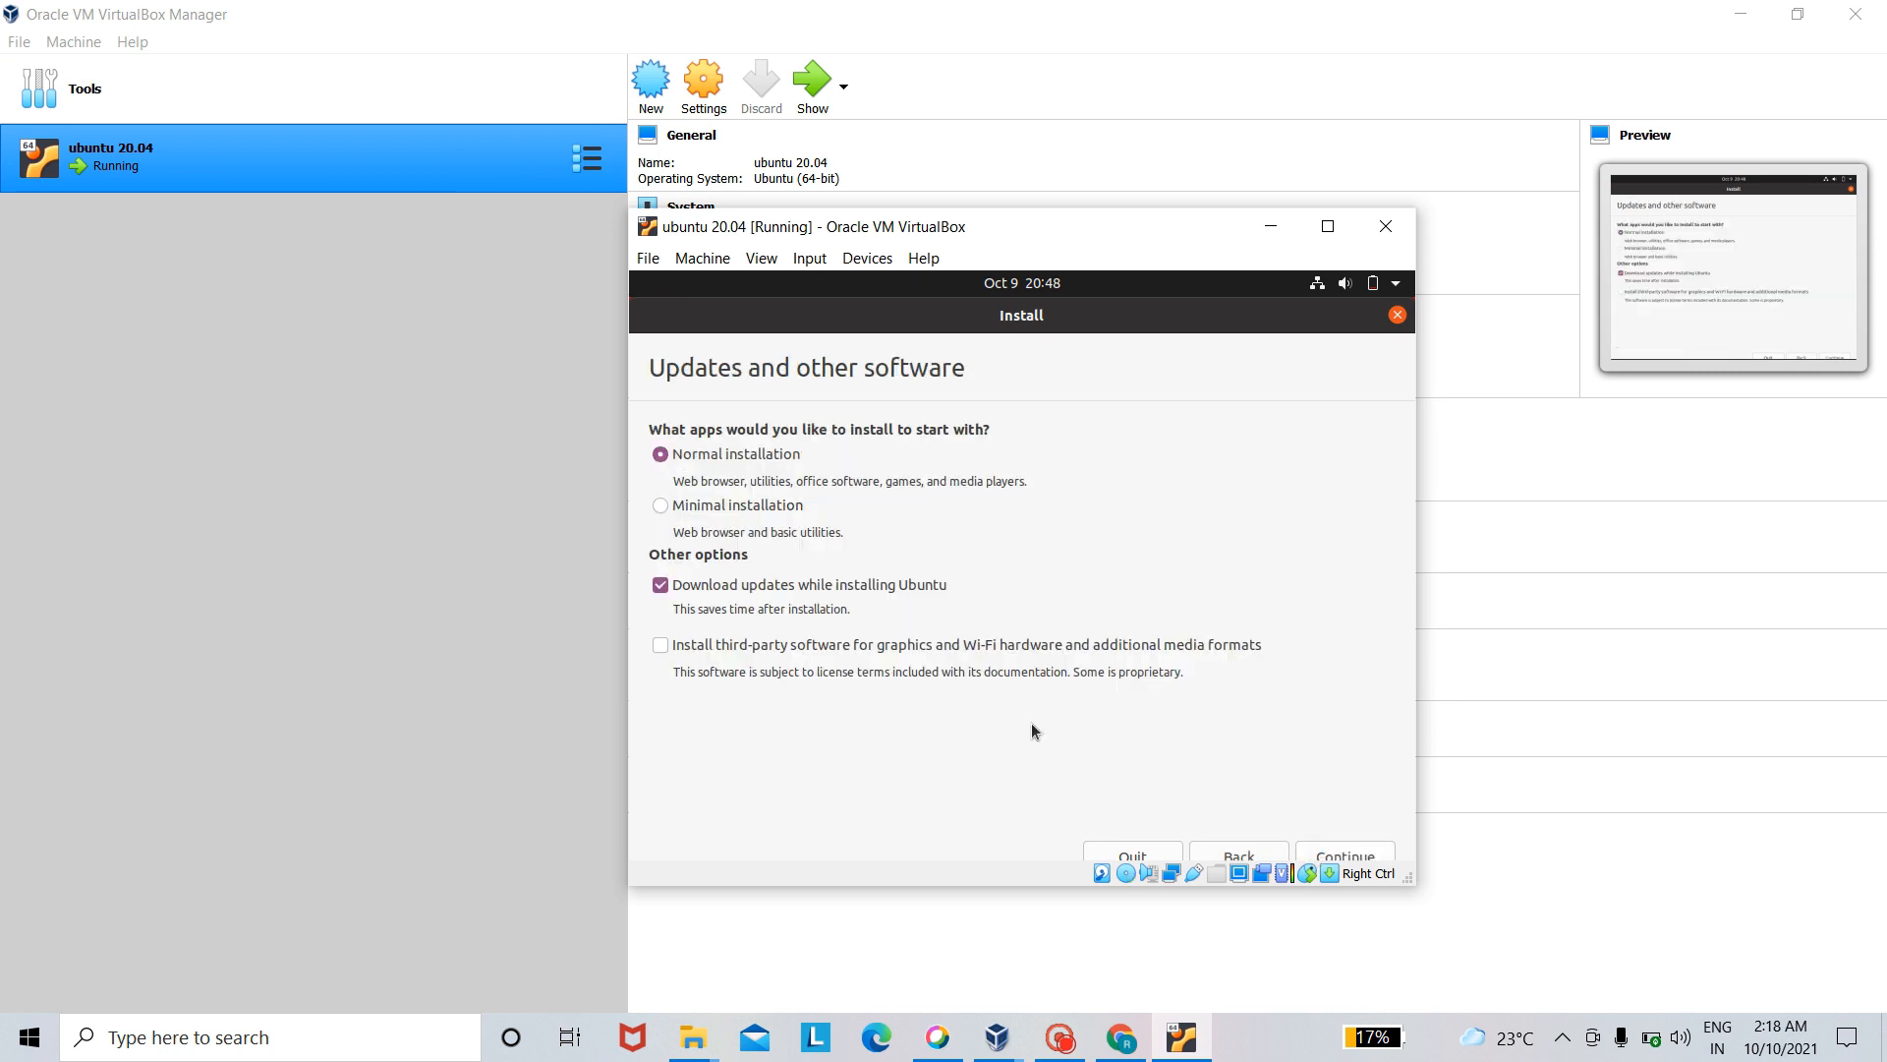
{"action": "left_click", "coordinate": [663, 647]}
{"action": "left_click", "coordinate": [1334, 852]}
{"action": "left_click", "coordinate": [1060, 1037]}
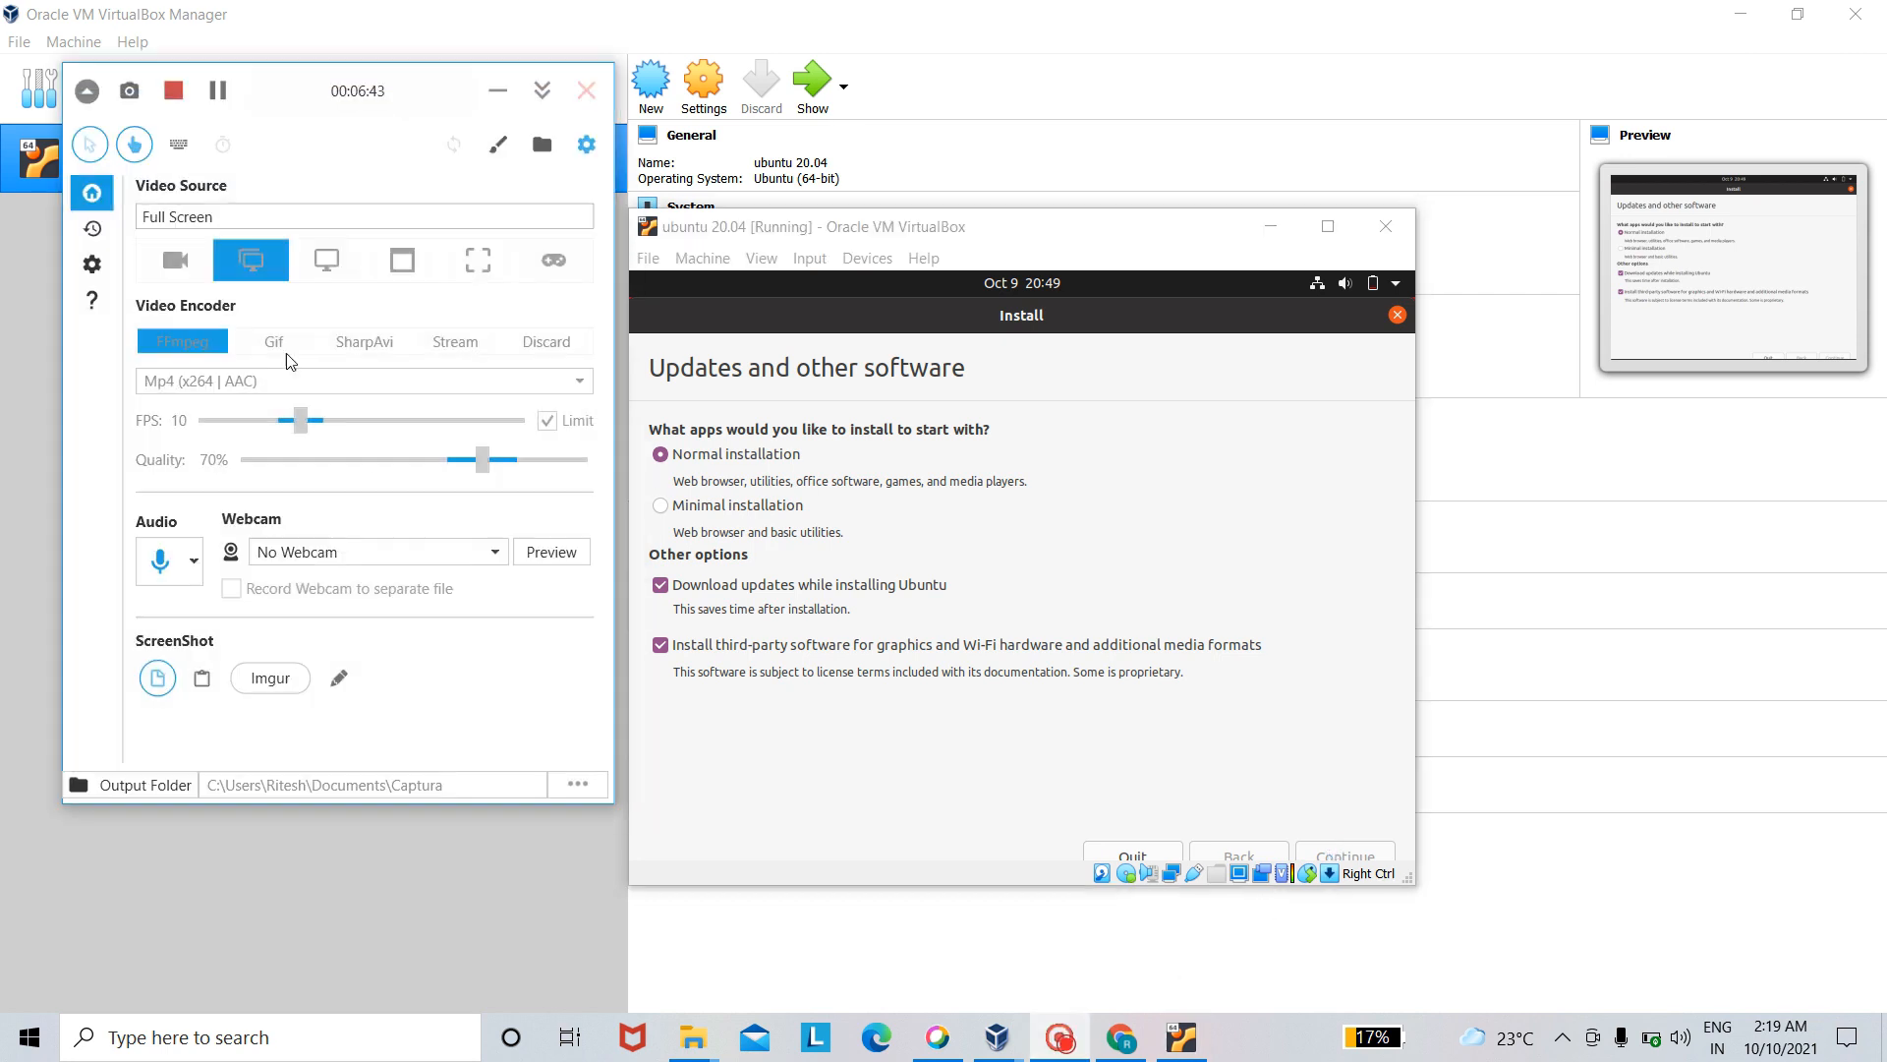
{"action": "left_click", "coordinate": [218, 89]}
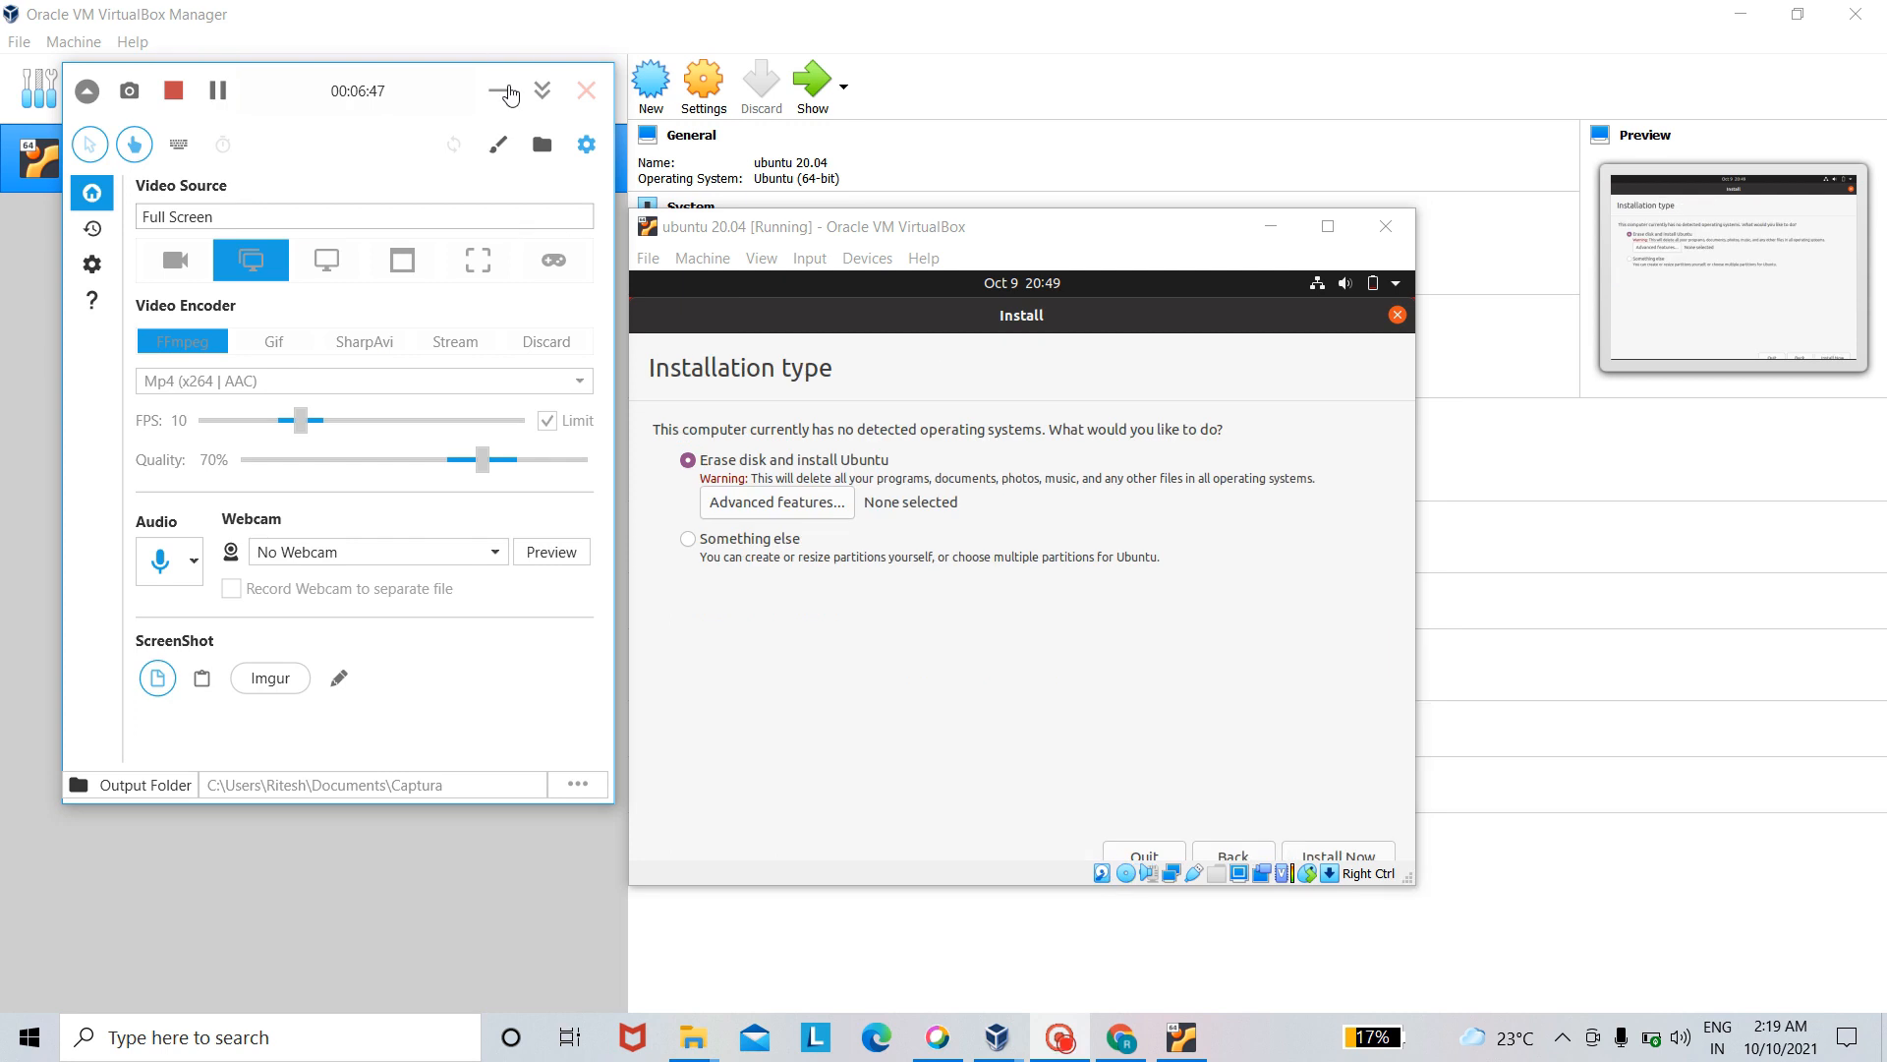
{"action": "left_click", "coordinate": [503, 91]}
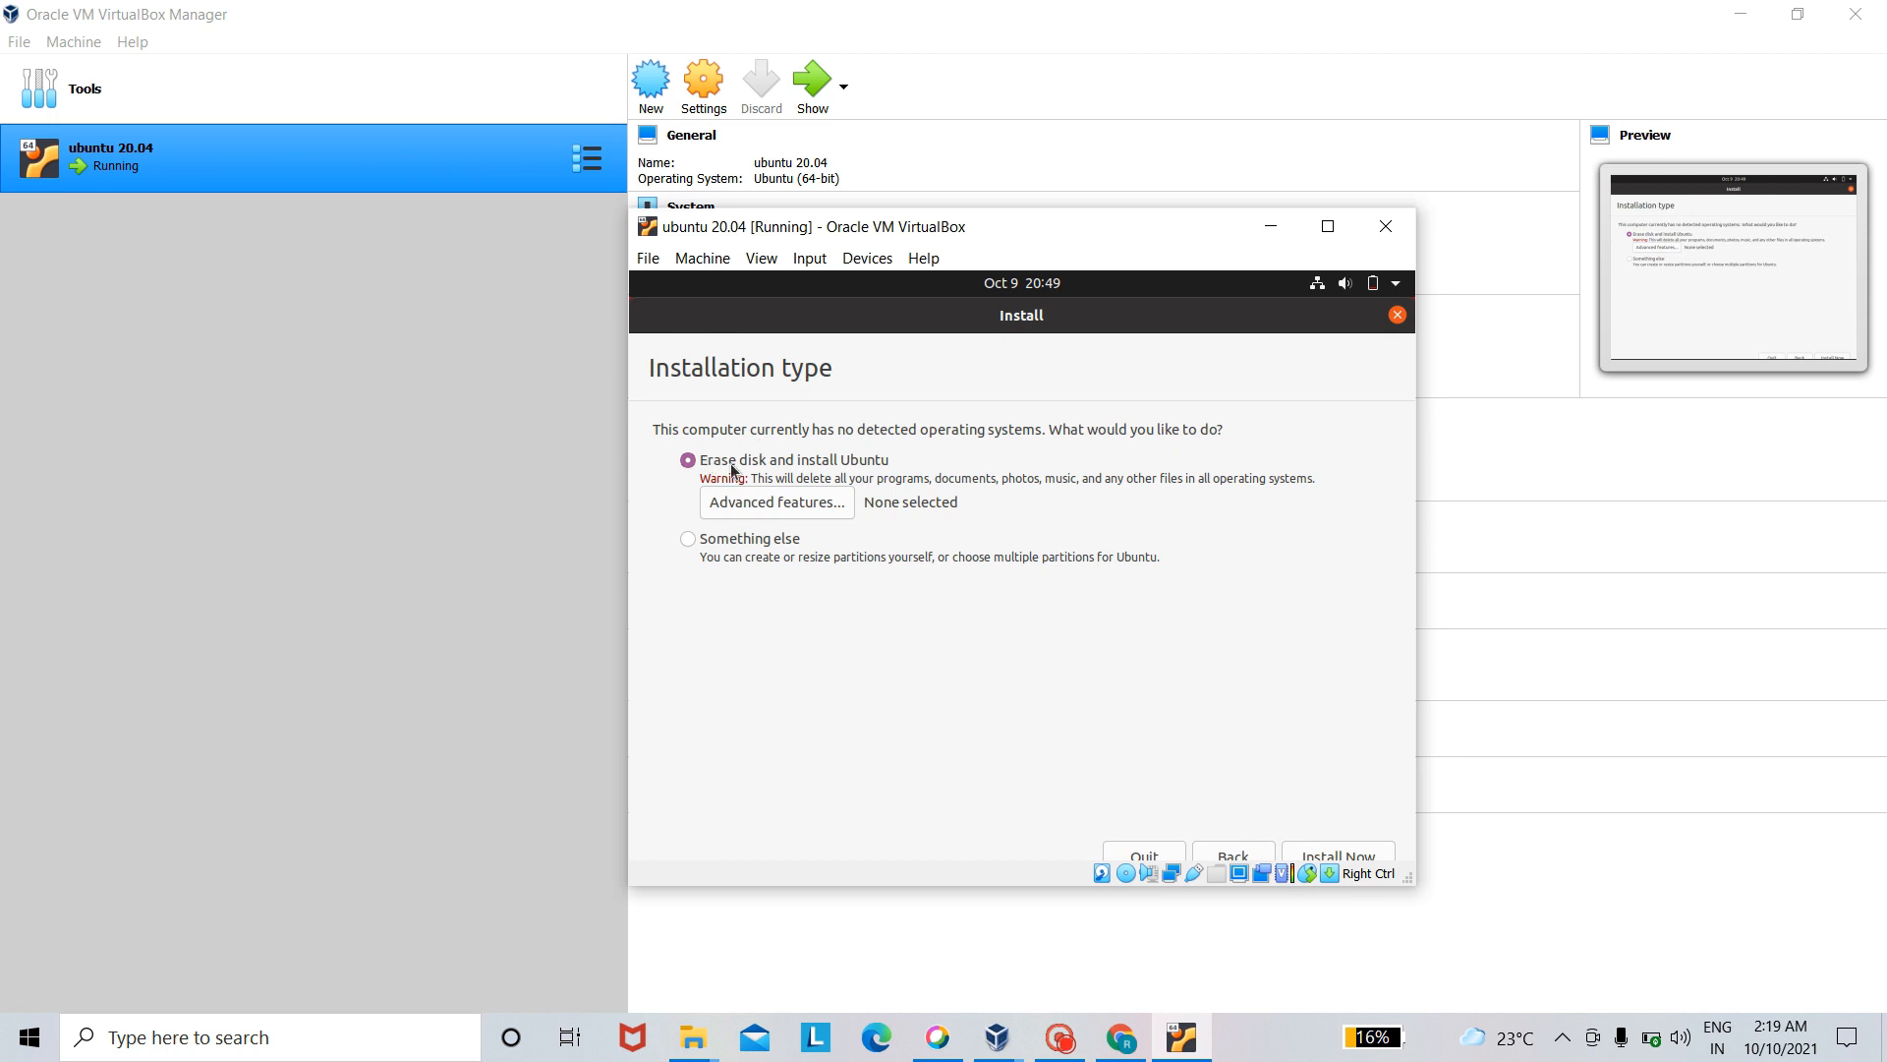
- Install Ubuntu with the Erase disk option and confirm writing the partition changes to the virtual disk
{"action": "left_click", "coordinate": [1362, 857]}
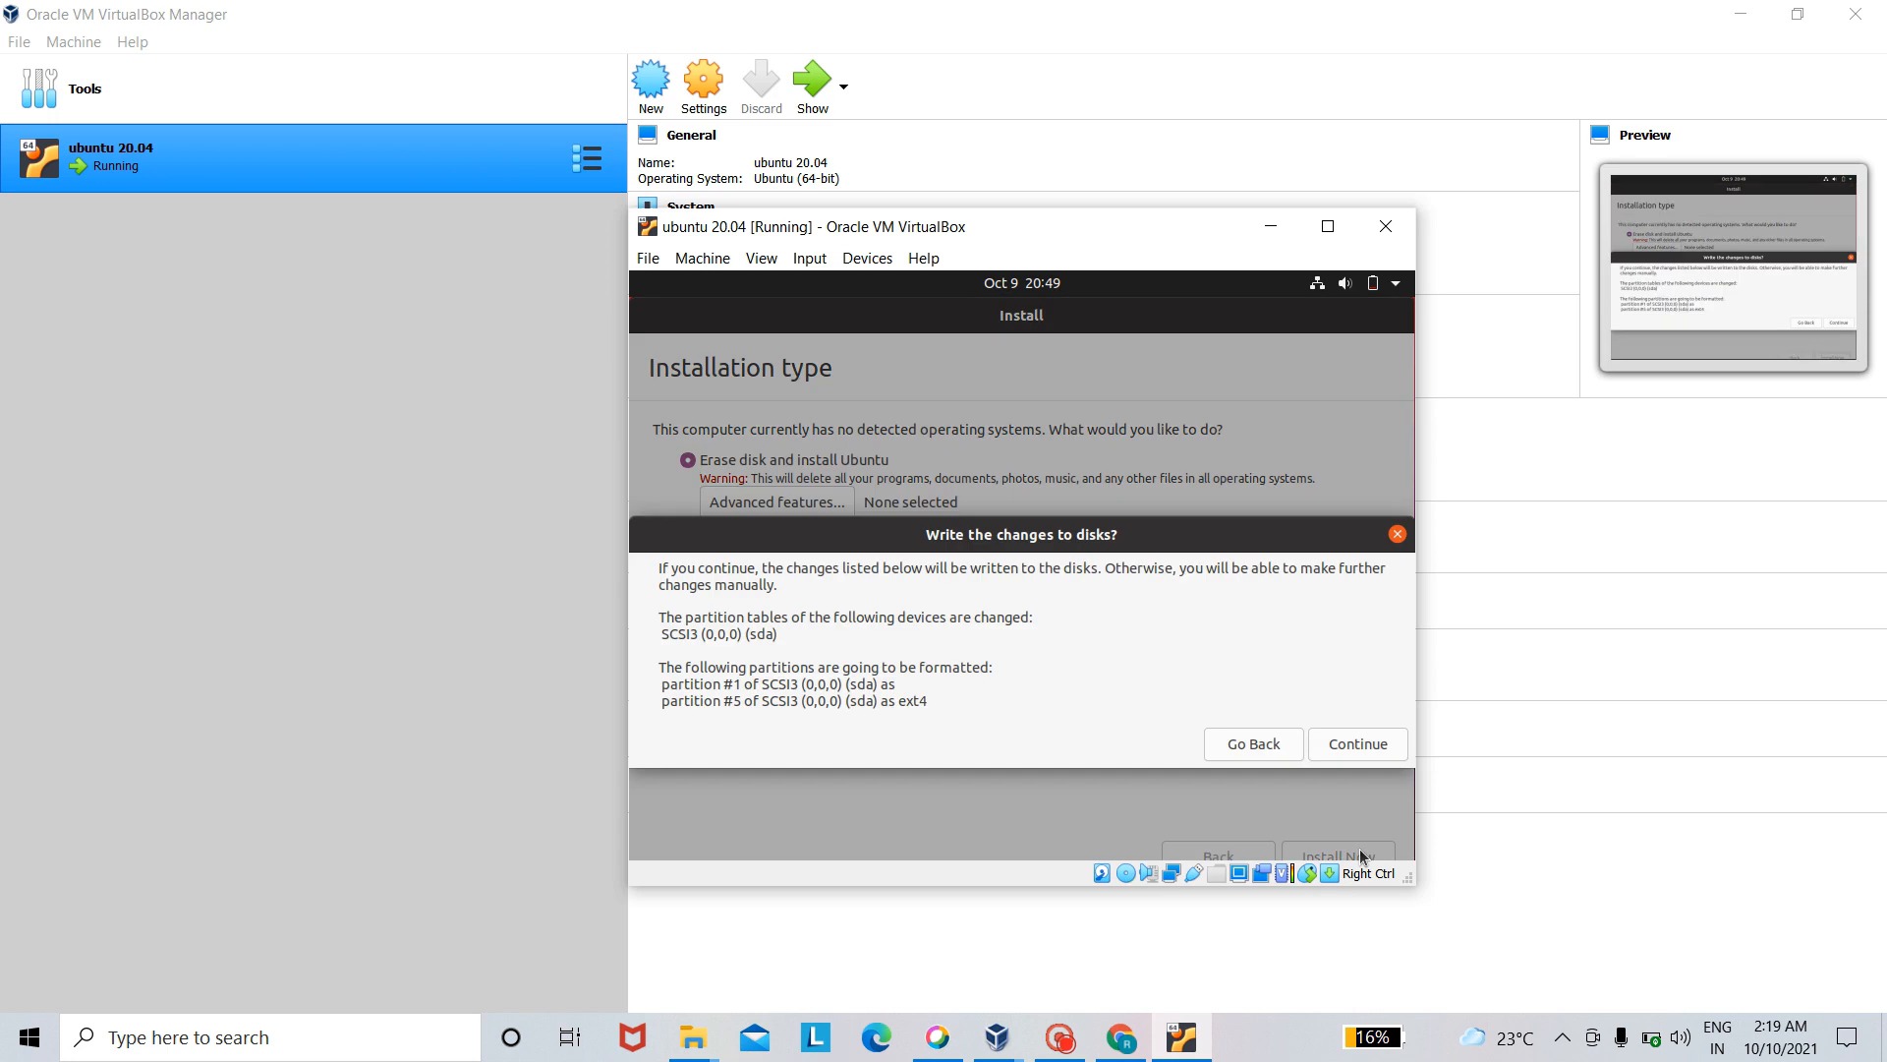
{"action": "left_click", "coordinate": [1349, 745]}
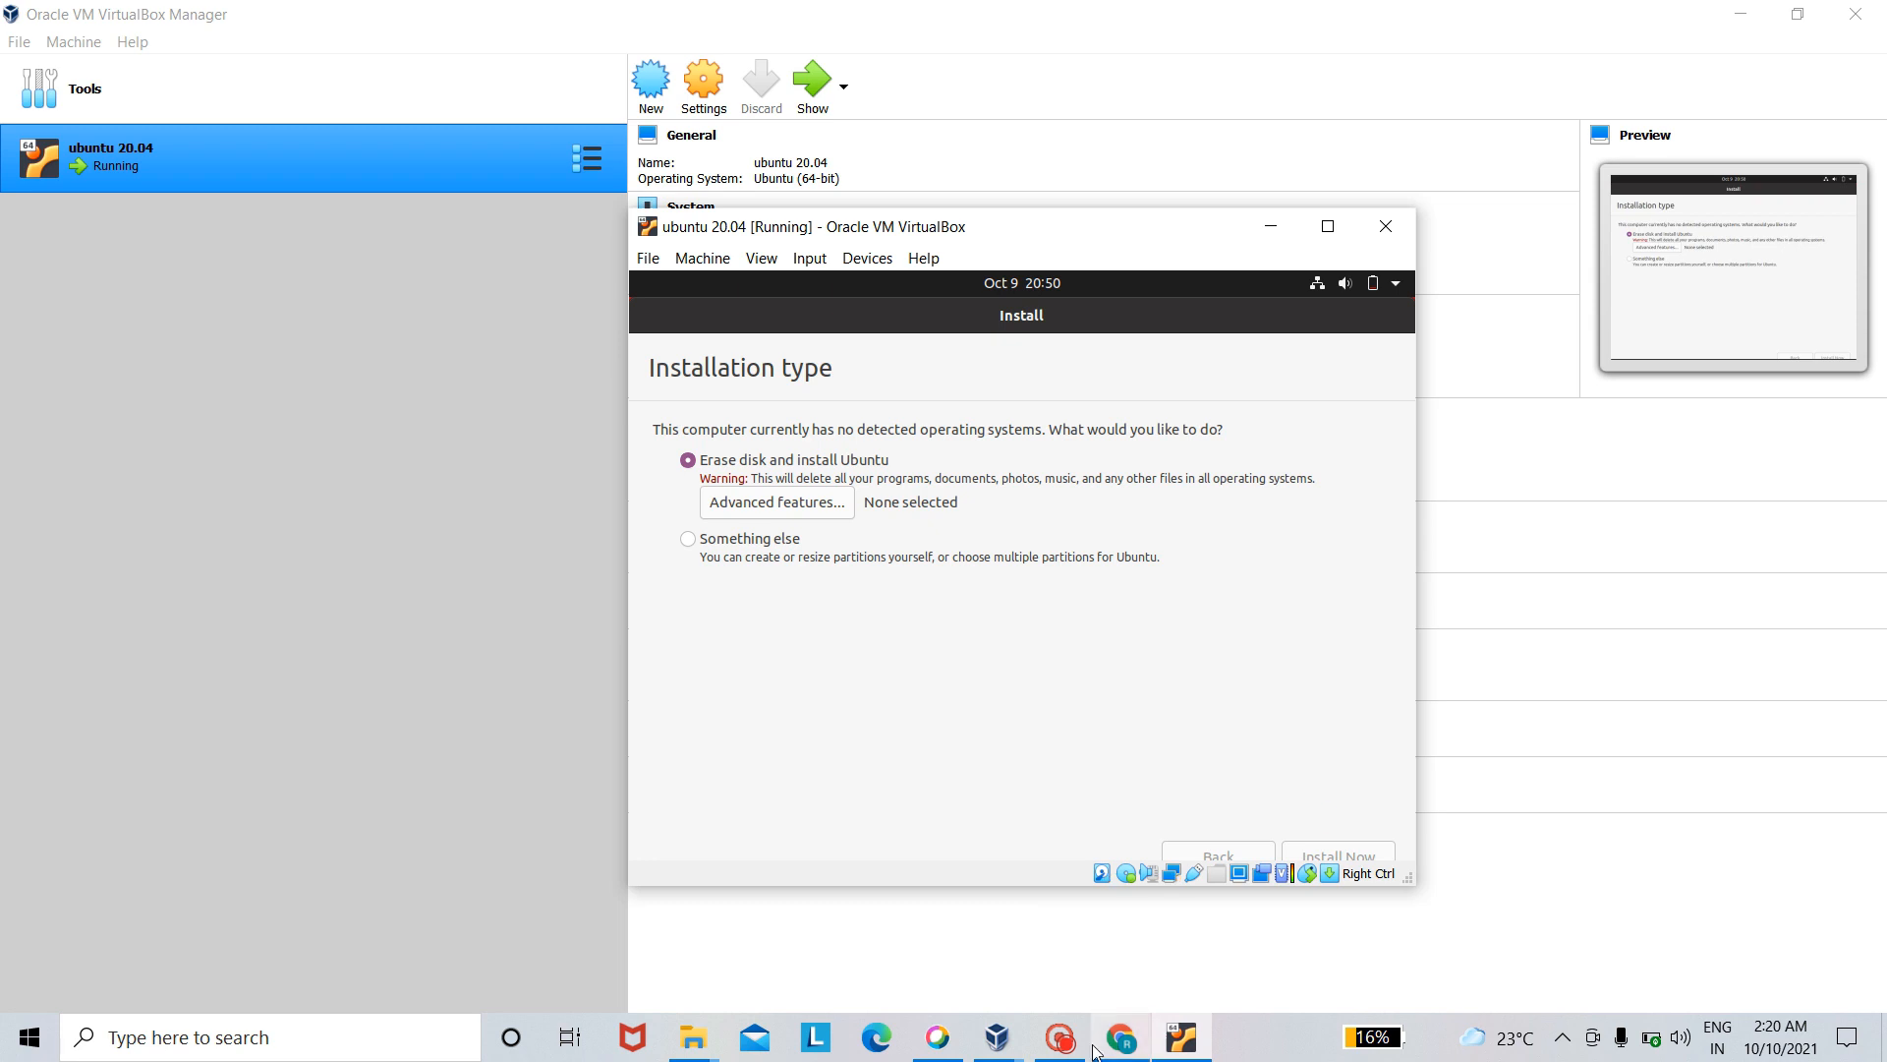
{"action": "left_click", "coordinate": [1059, 1039]}
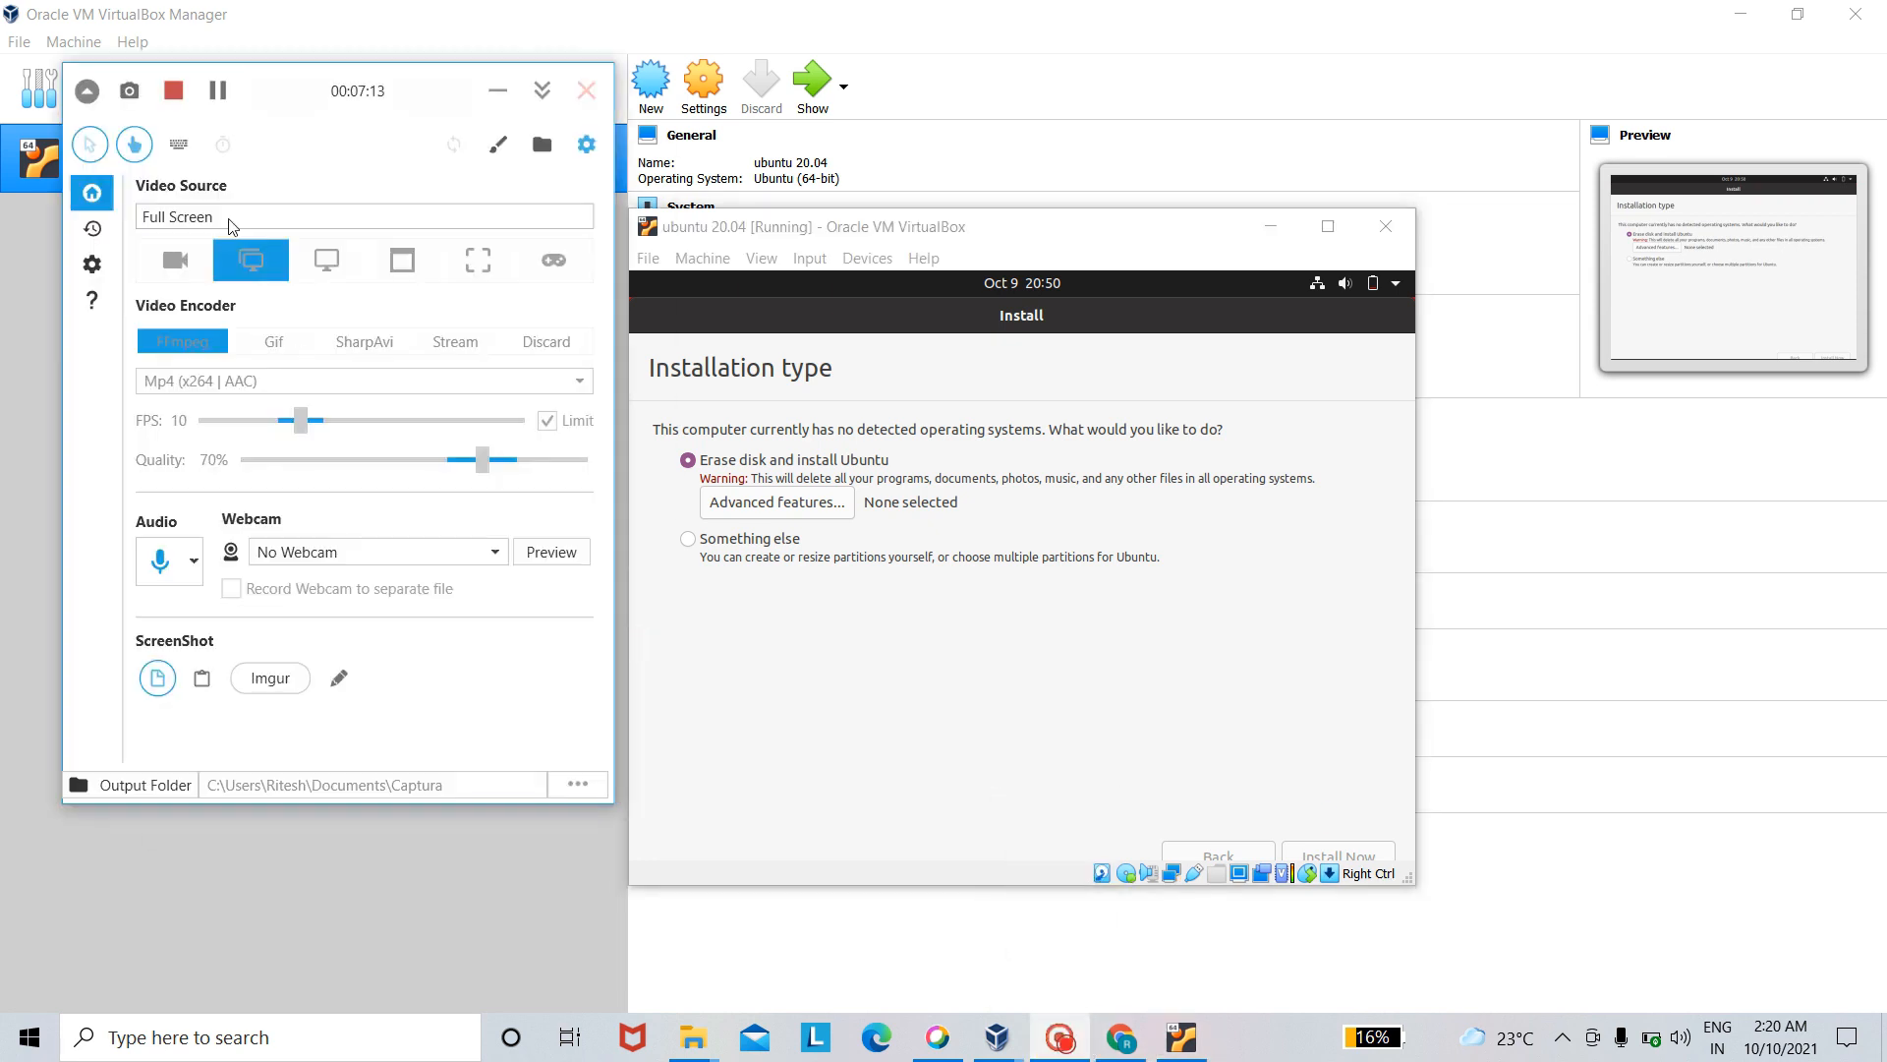
{"action": "left_click", "coordinate": [218, 93]}
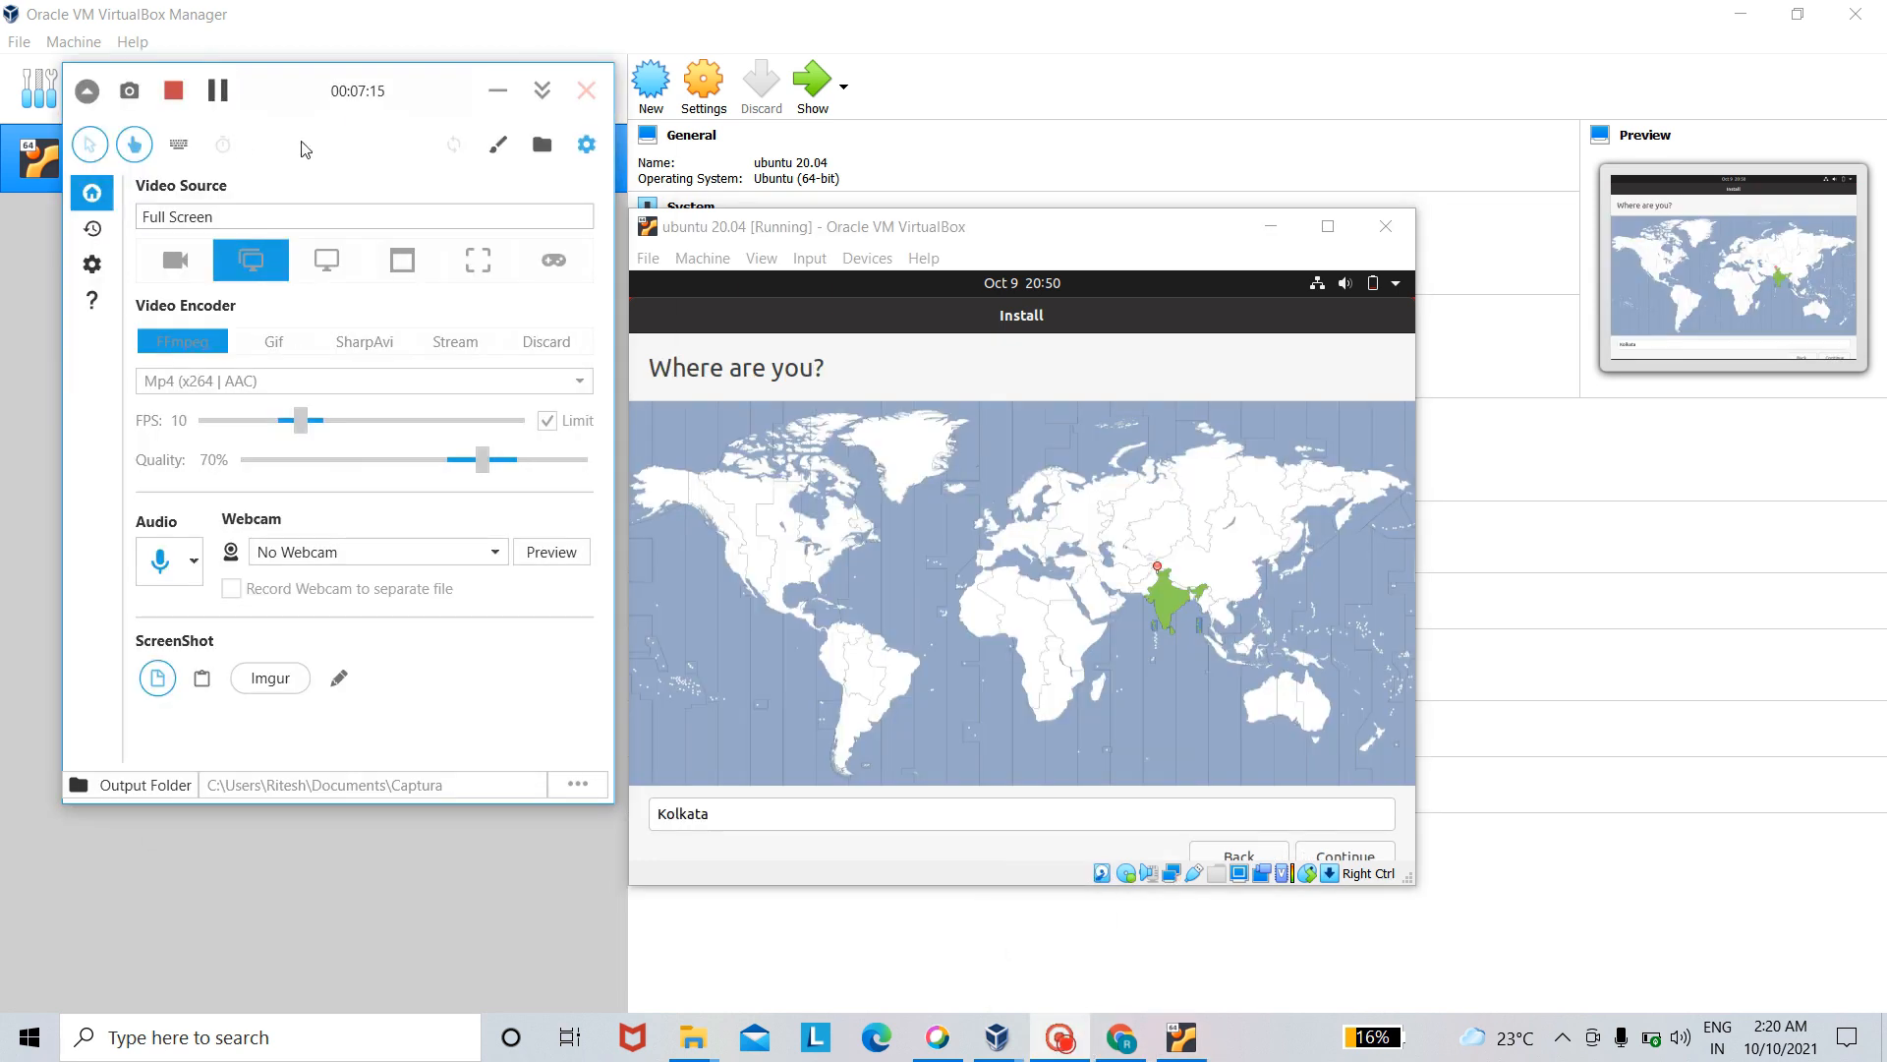
{"action": "left_click", "coordinate": [498, 90]}
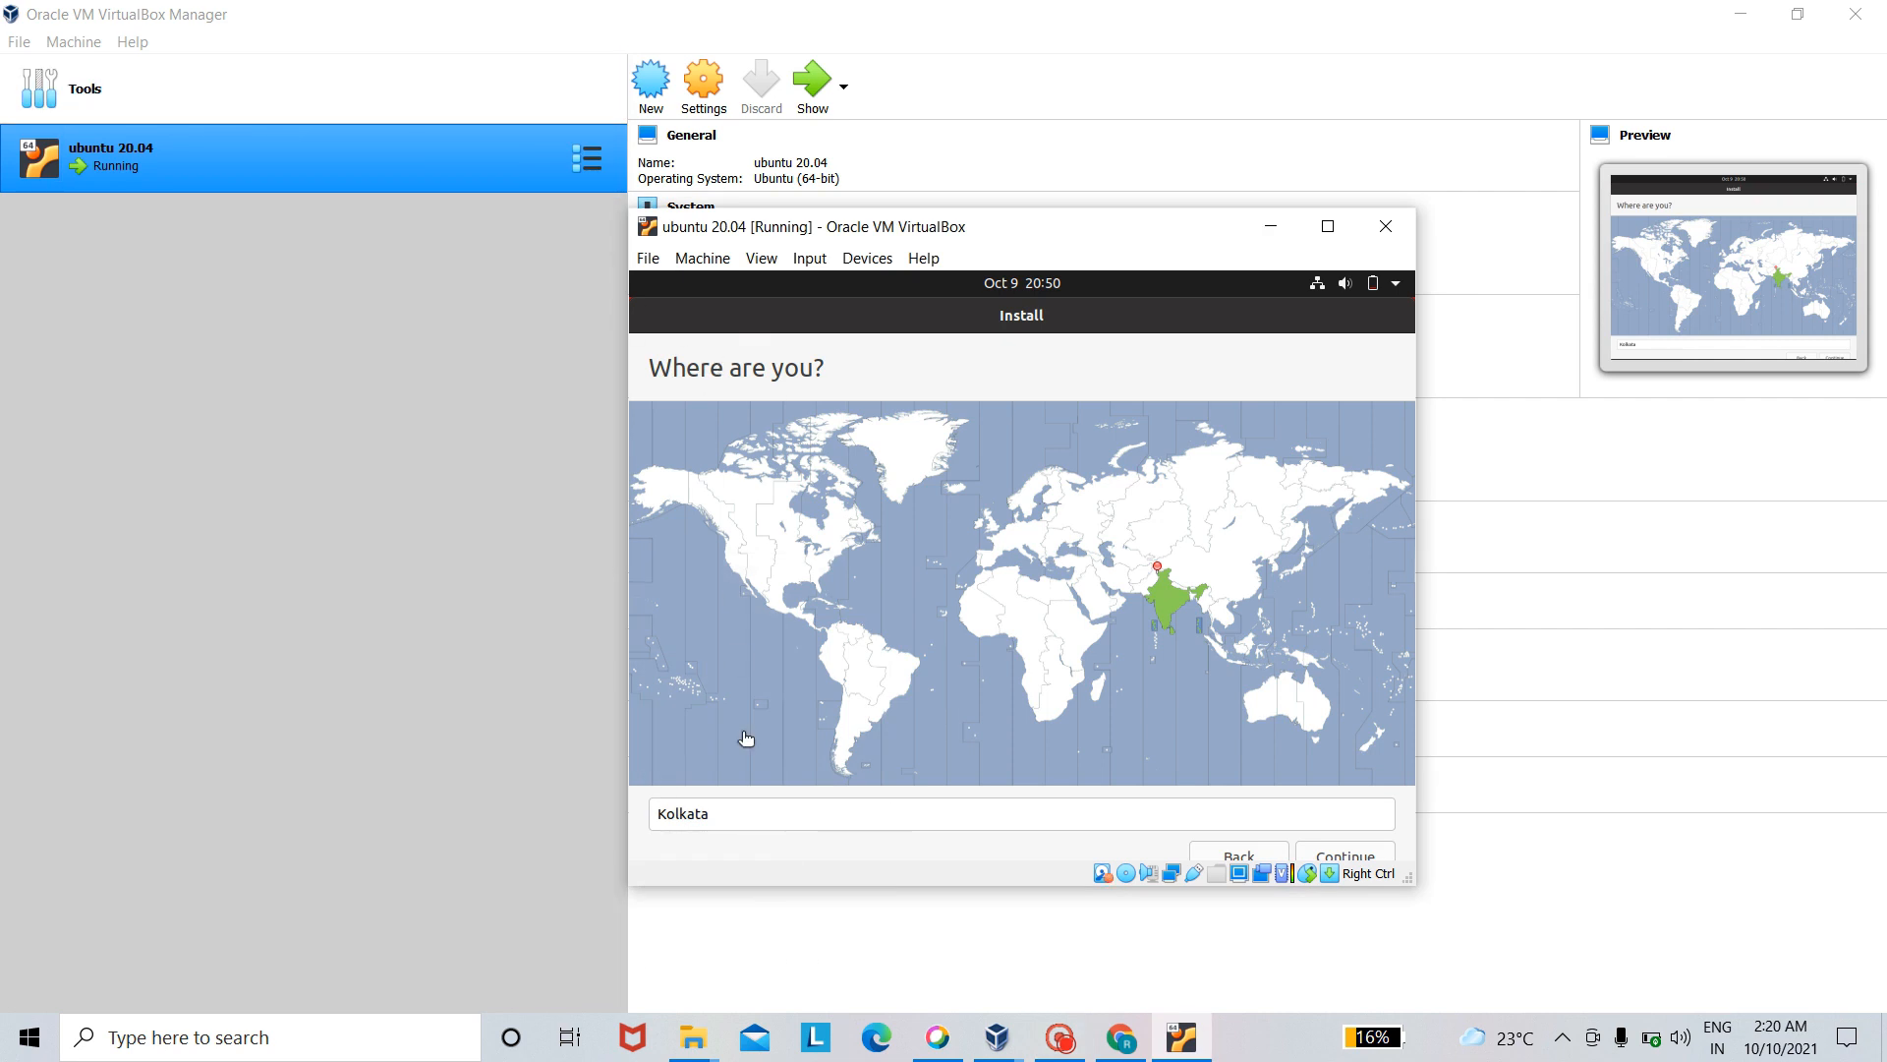
- Replace the installer's location with india and continue to the user account details
{"action": "left_click", "coordinate": [735, 802]}
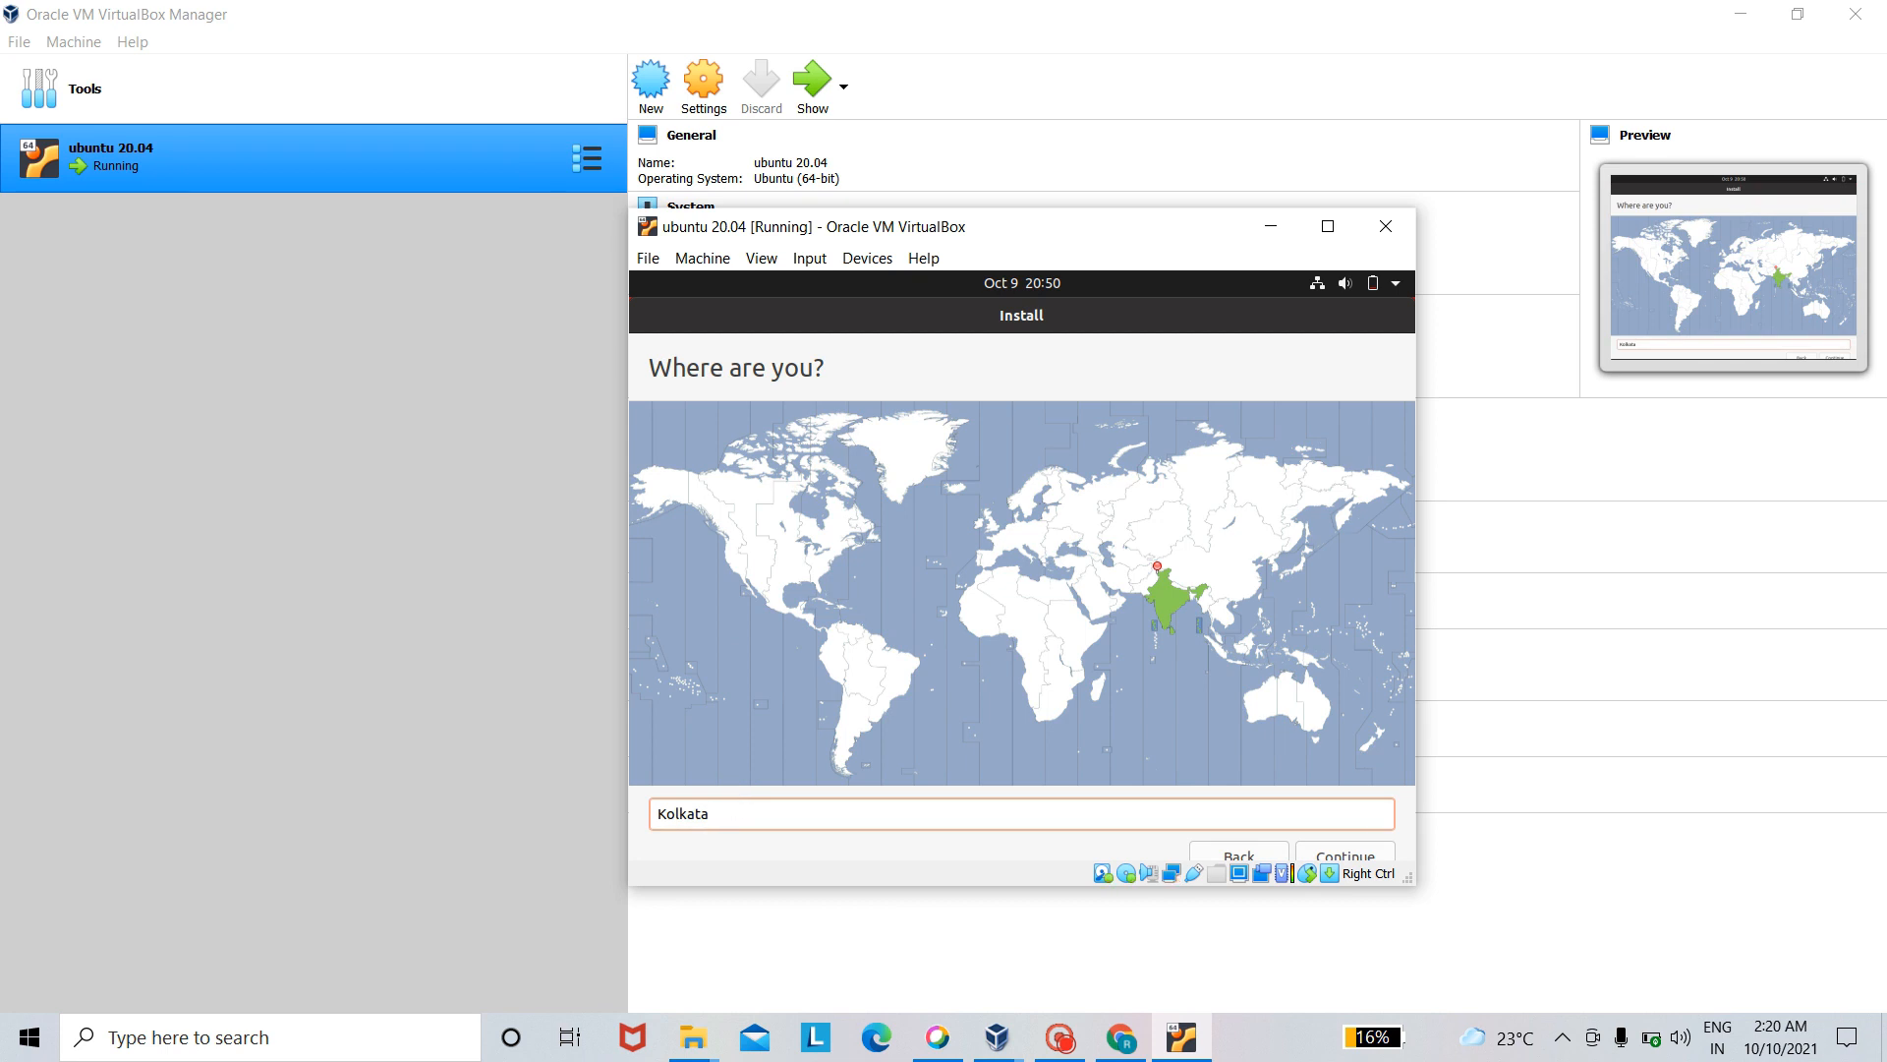
{"action": "key", "text": "BackSpace"}
{"action": "key", "text": "BackSpace"}
{"action": "key", "text": "BackSpace"}
{"action": "key", "text": "BackSpace"}
{"action": "key", "text": "BackSpace"}
{"action": "key", "text": "BackSpace"}
{"action": "key", "text": "BackSpace"}
{"action": "type", "text": "i"}
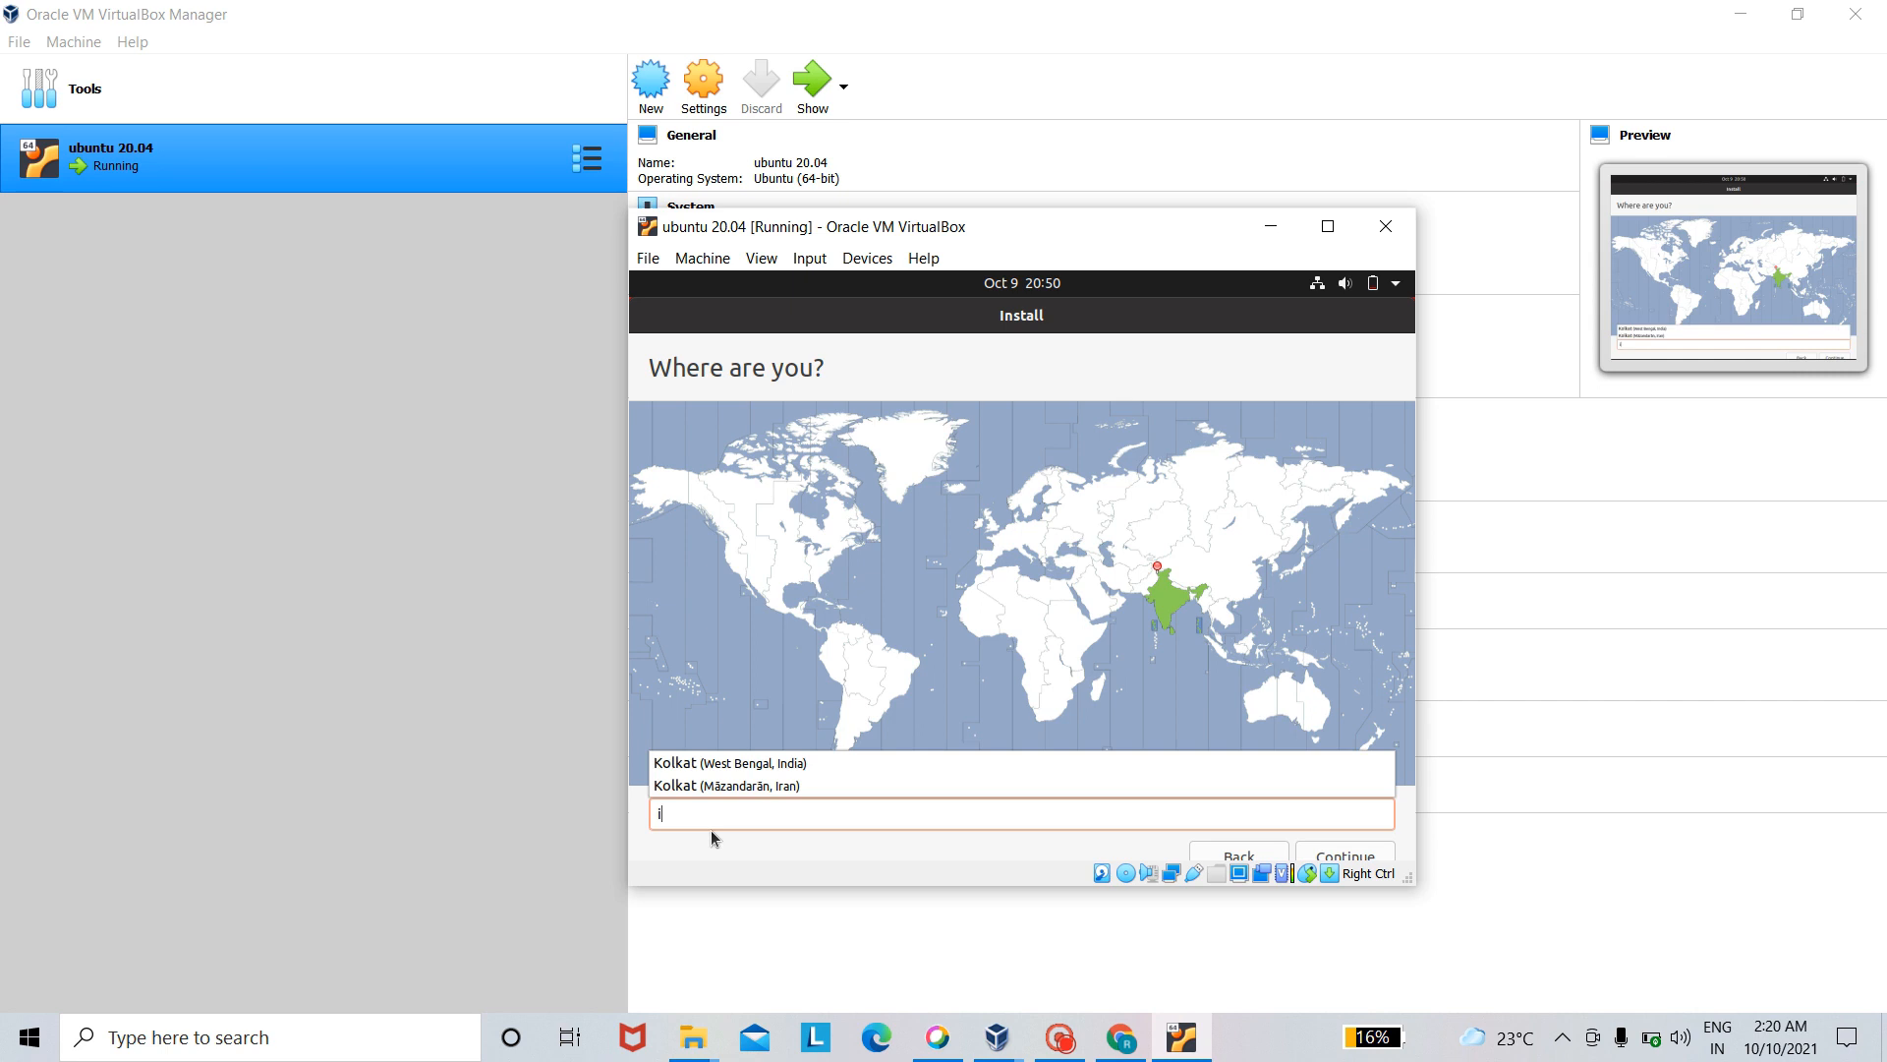
{"action": "type", "text": "ndia"}
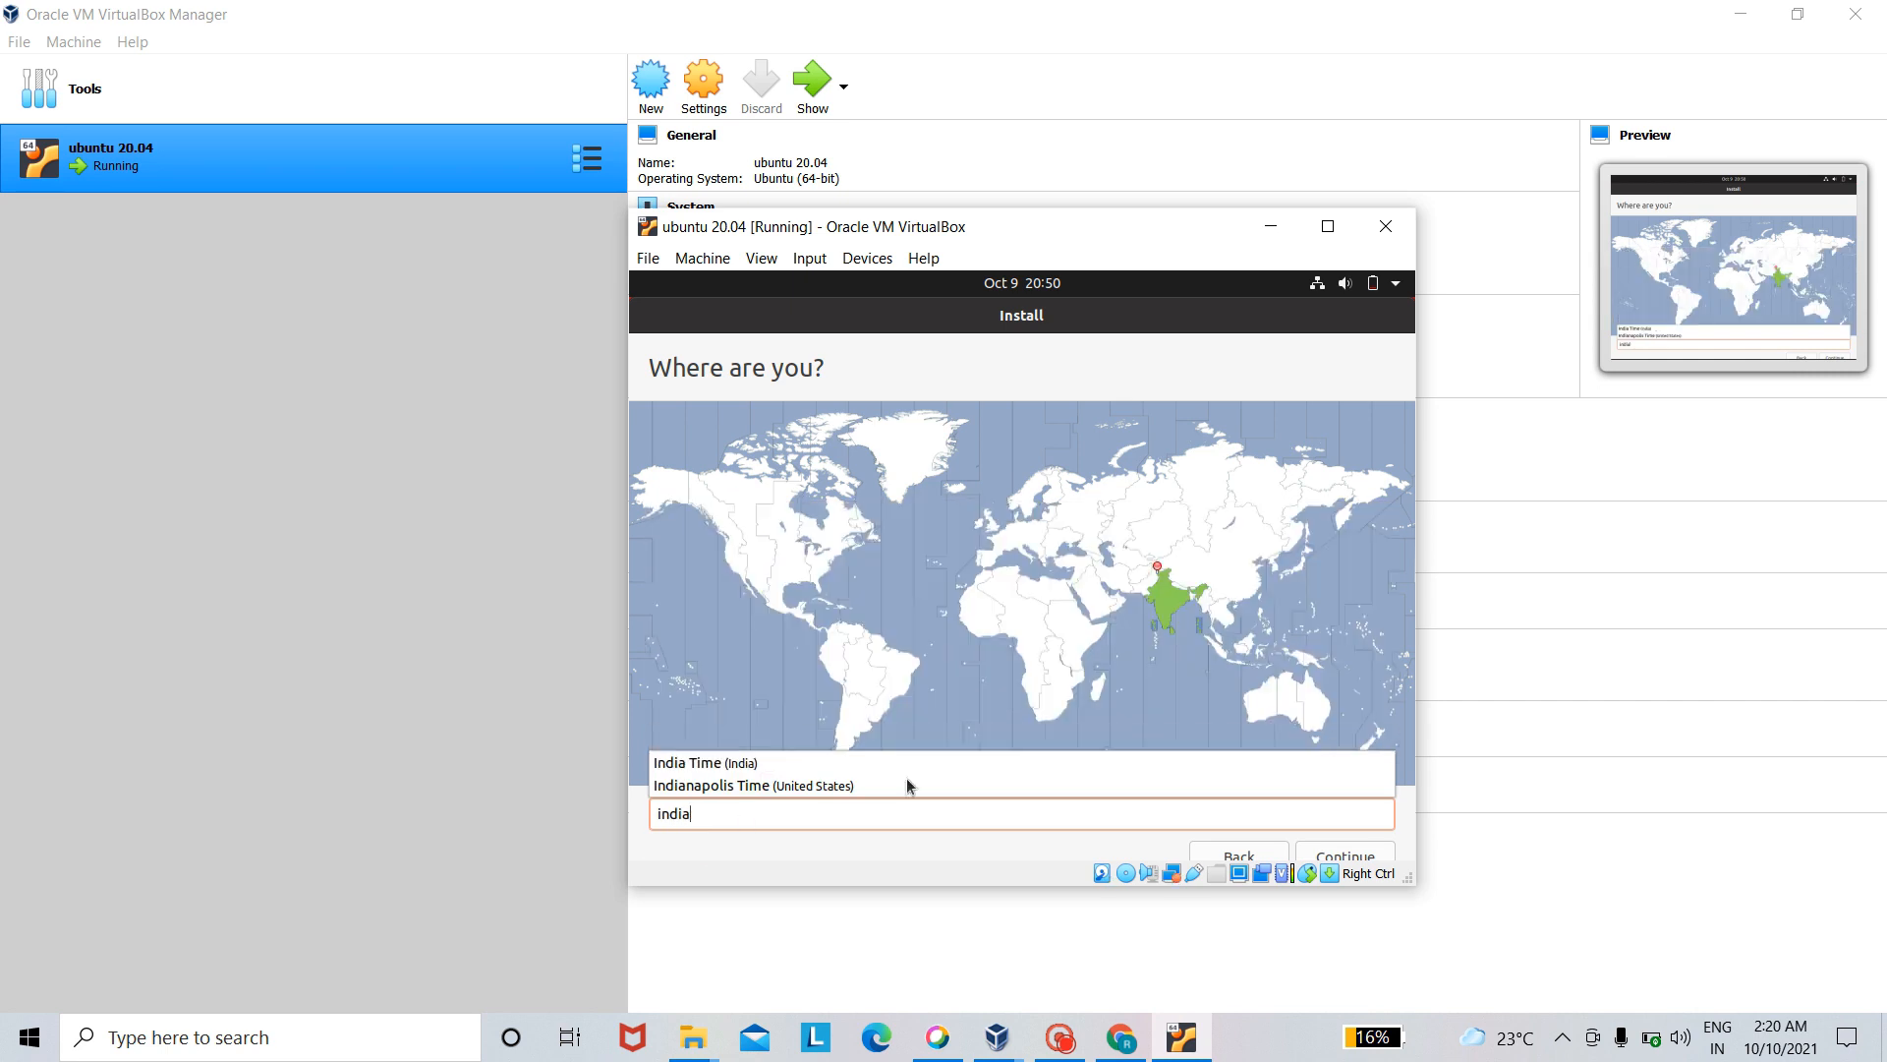
{"action": "left_click", "coordinate": [1372, 854]}
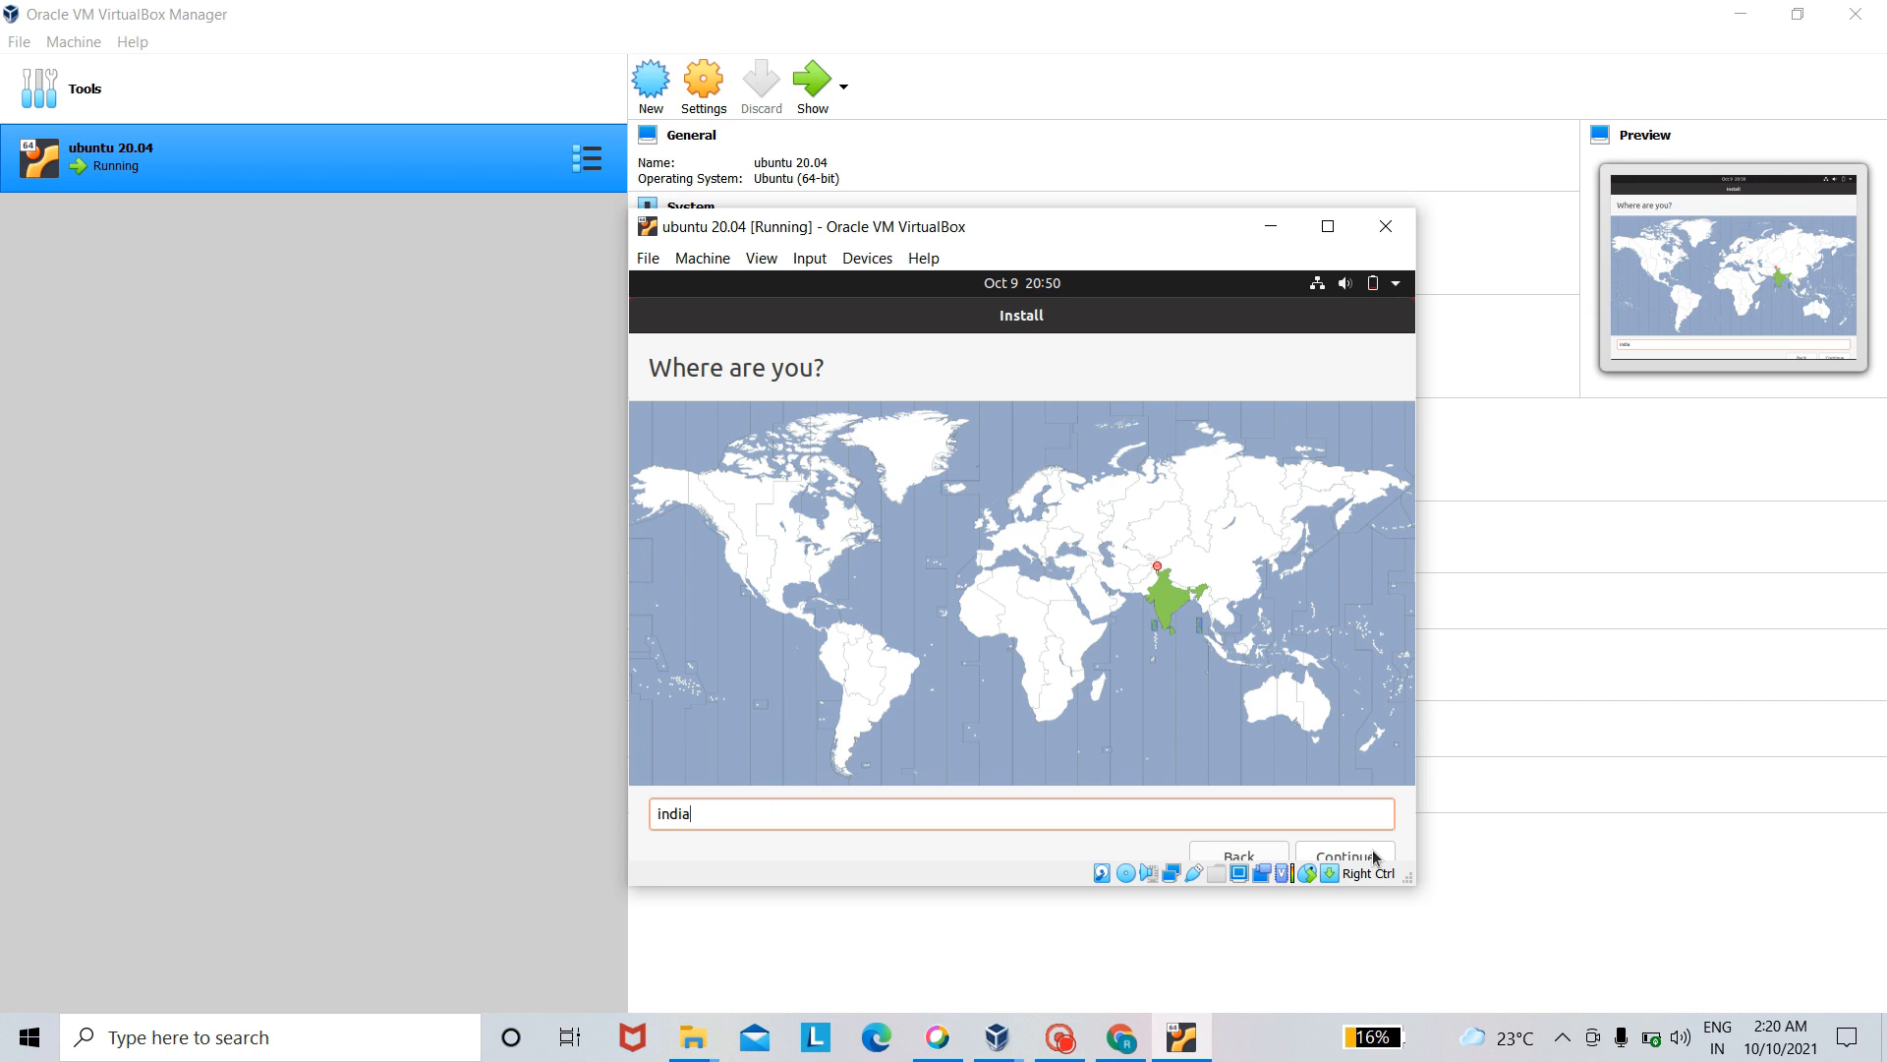
{"action": "left_click", "coordinate": [1372, 851]}
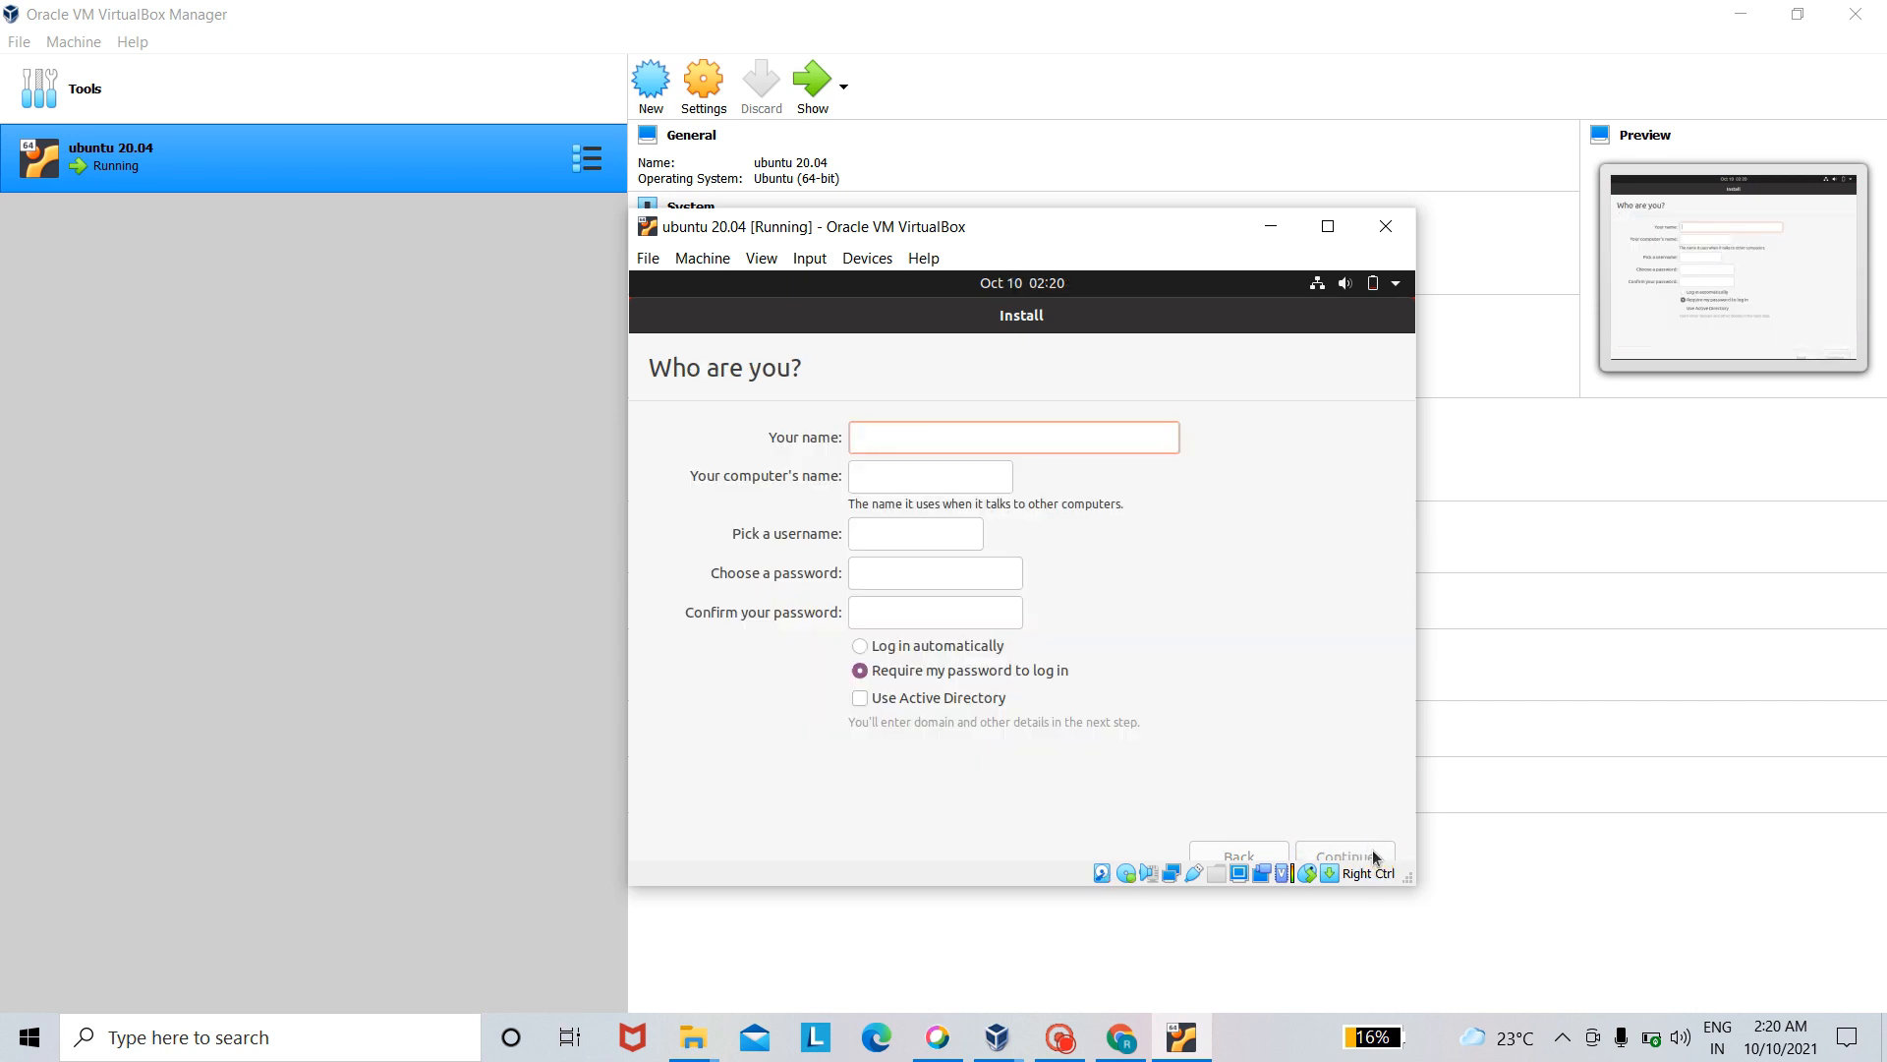
- Enter ubuntu as the account holder's name and shorten the computer's name to ubuntu
{"action": "left_click", "coordinate": [893, 438]}
{"action": "type", "text": "u"}
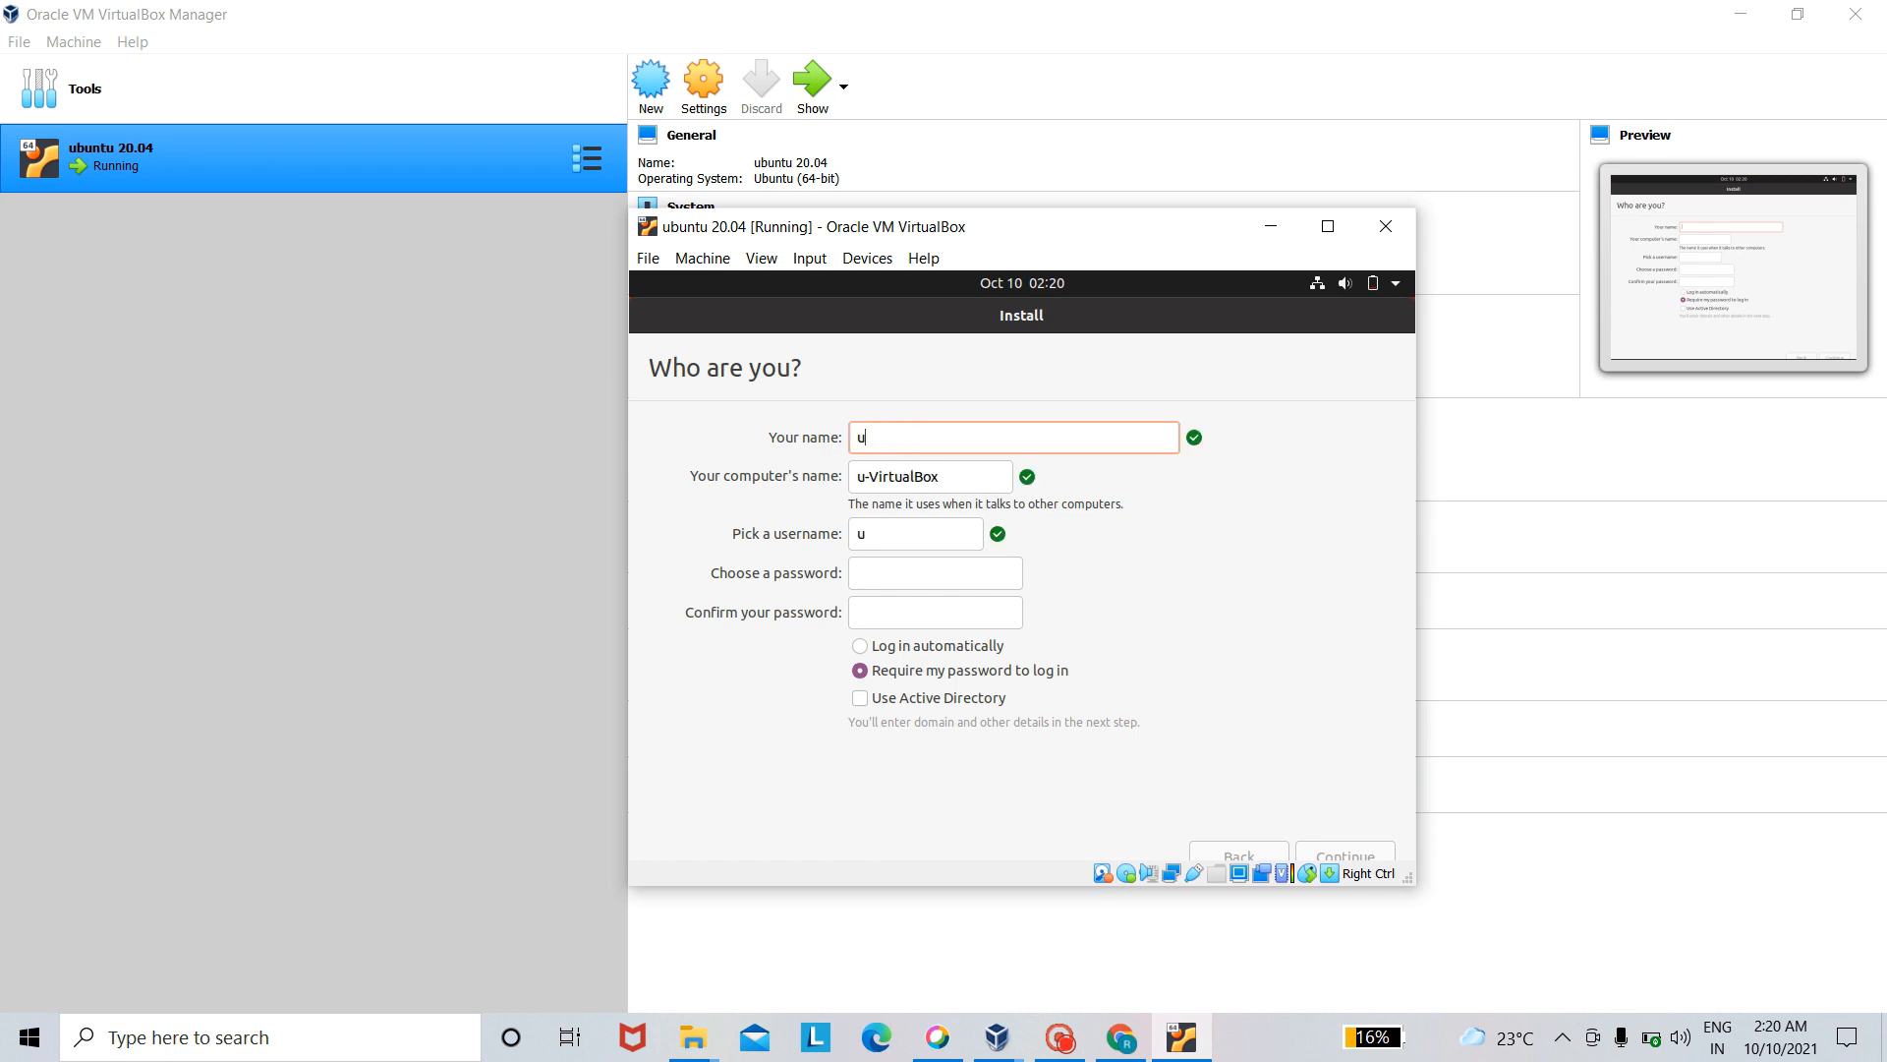
{"action": "type", "text": "buntu"}
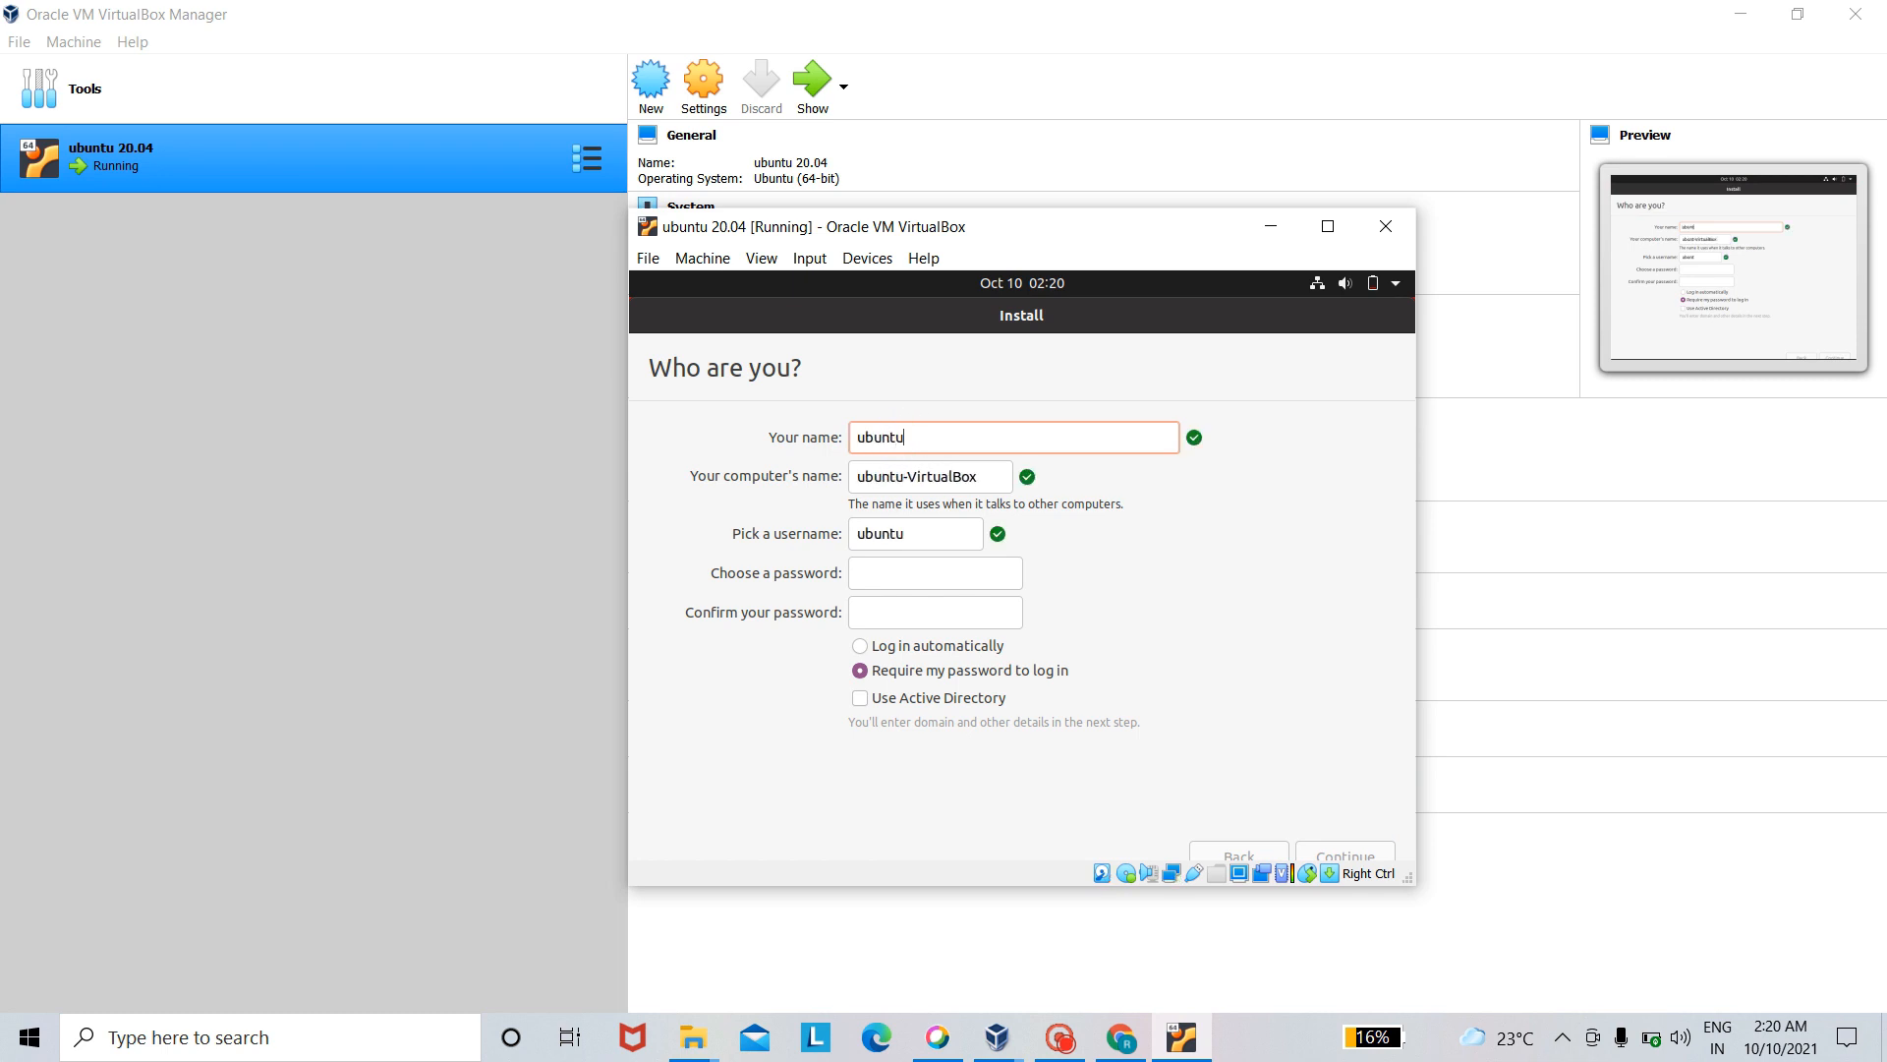
{"action": "left_click", "coordinate": [985, 472]}
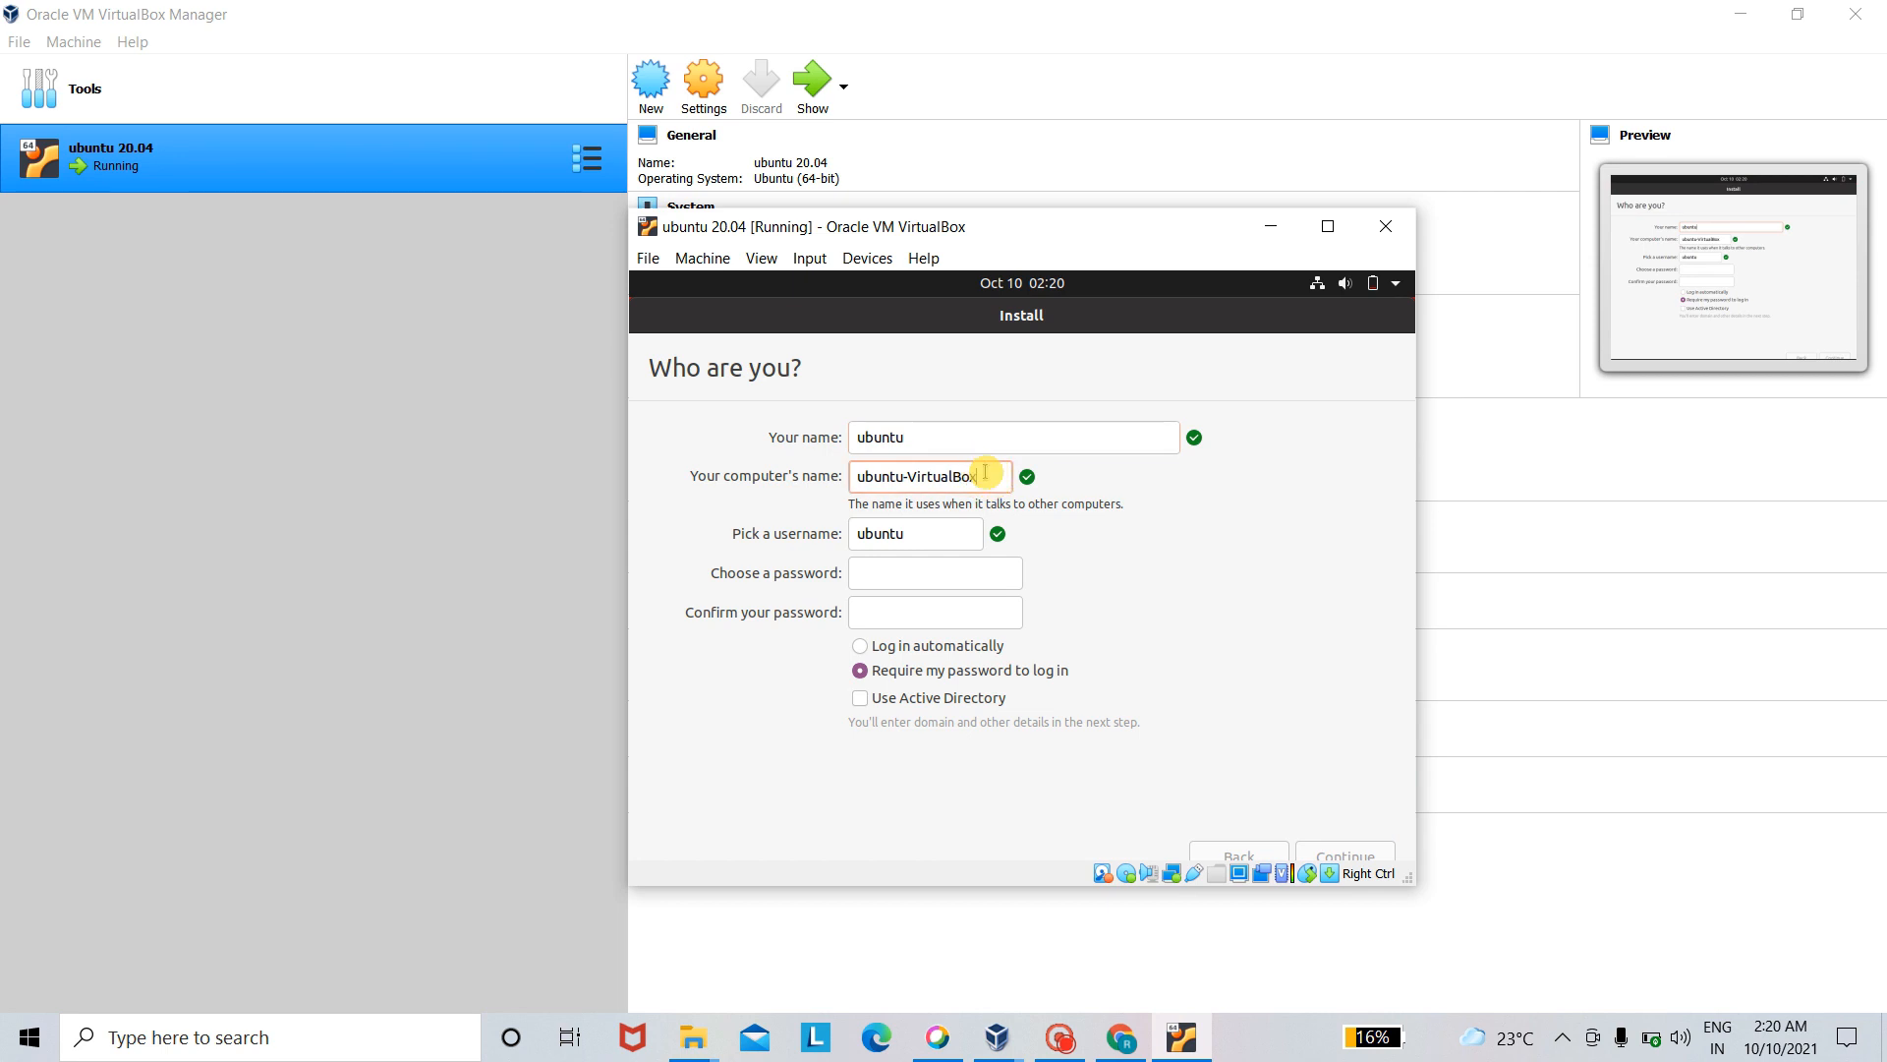
{"action": "key", "text": "BackSpace"}
{"action": "key", "text": "BackSpace"}
{"action": "key", "text": "BackSpace"}
{"action": "key", "text": "BackSpace"}
{"action": "key", "text": "BackSpace"}
{"action": "key", "text": "BackSpace"}
{"action": "key", "text": "BackSpace"}
{"action": "key", "text": "BackSpace"}
{"action": "key", "text": "BackSpace"}
{"action": "key", "text": "BackSpace"}
{"action": "key", "text": "BackSpace"}
- Enter the account password in the Choose a password field and repeat it in the confirmation field
{"action": "left_click", "coordinate": [979, 572]}
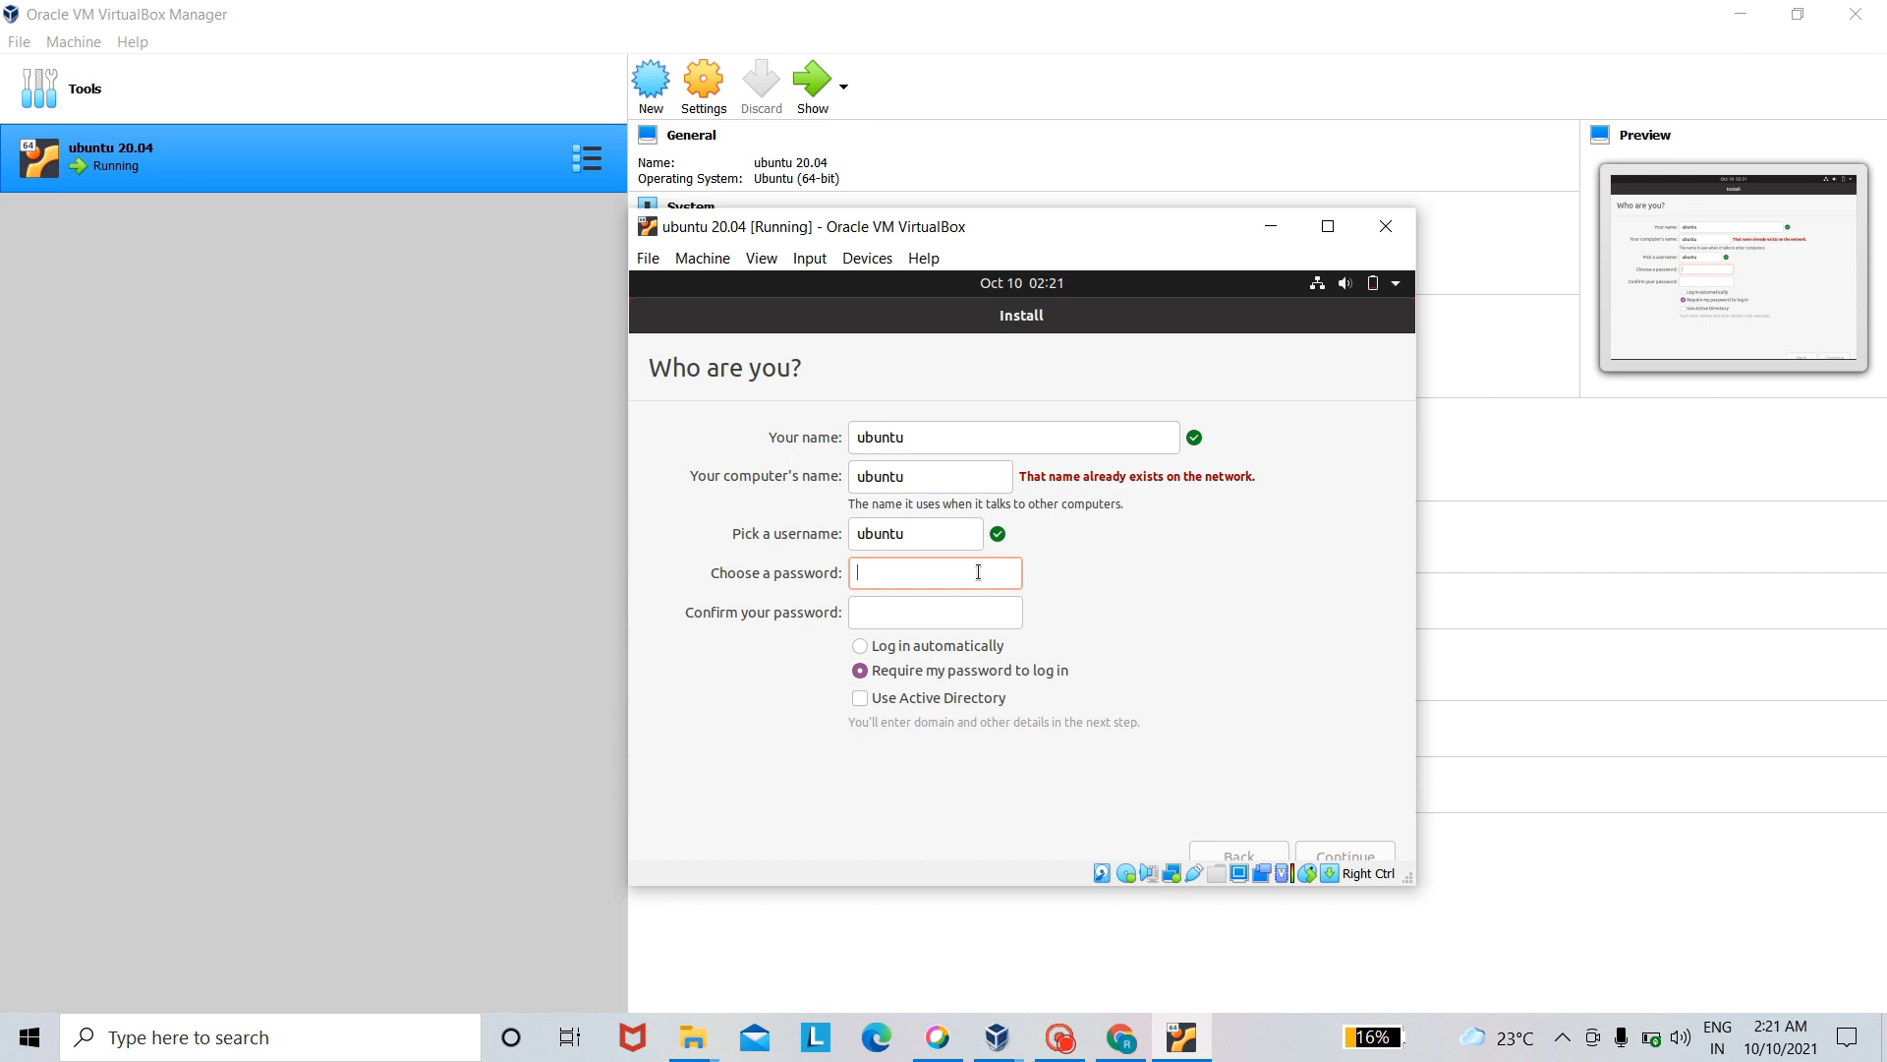
{"action": "key", "text": "Num_Lock"}
{"action": "type", "text": "12345"}
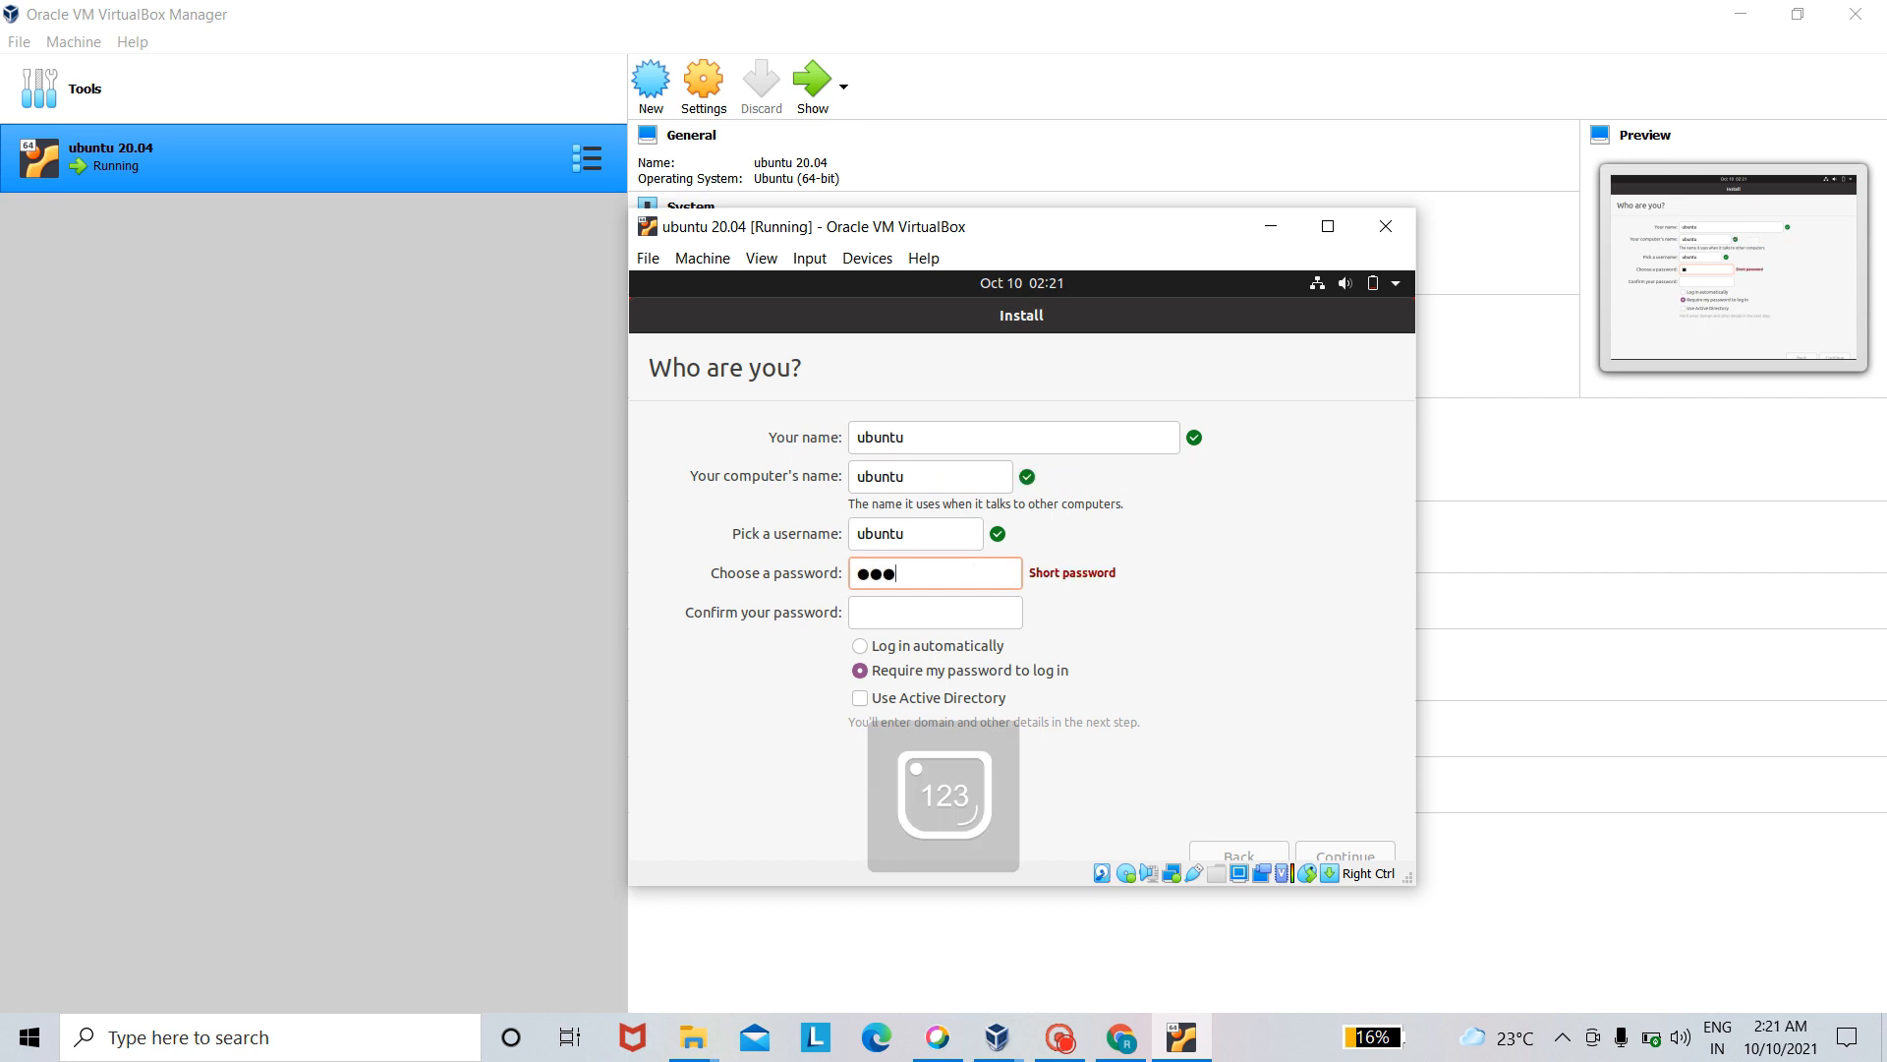
{"action": "type", "text": "6"}
{"action": "left_click", "coordinate": [969, 619]}
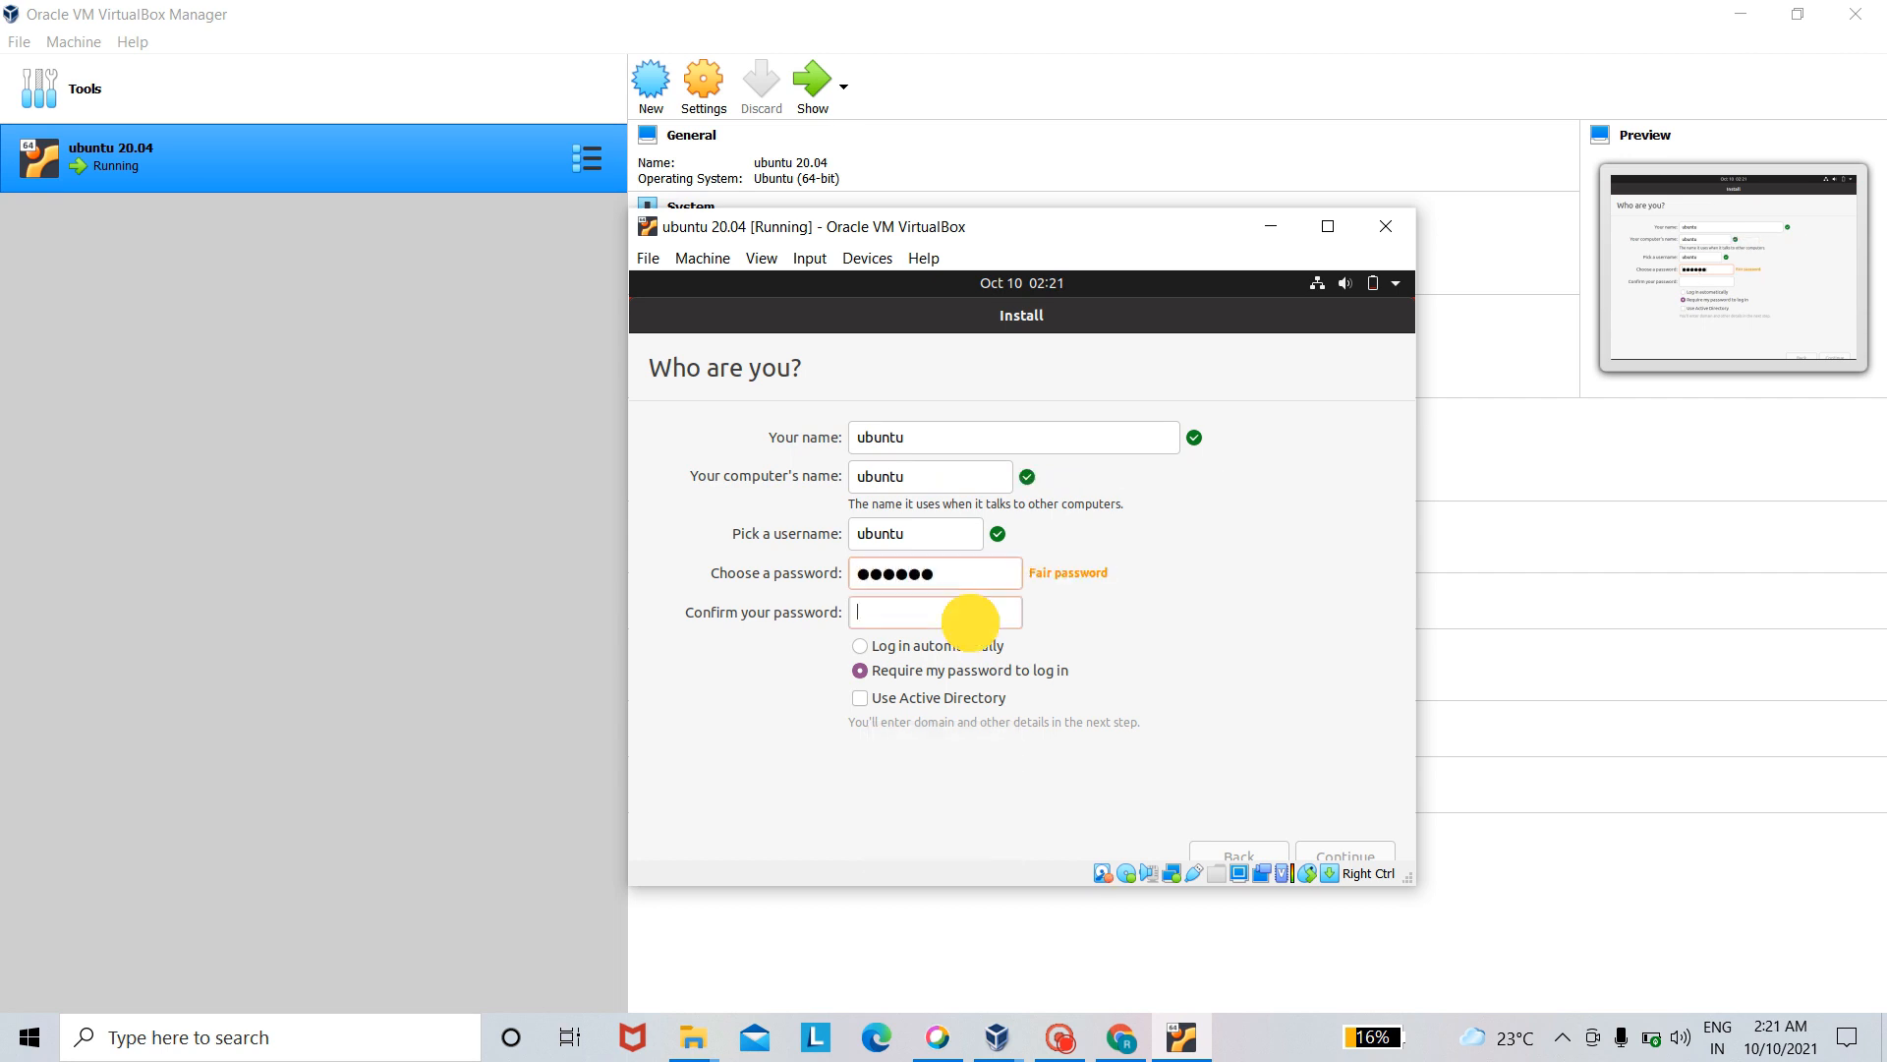
{"action": "type", "text": "123456"}
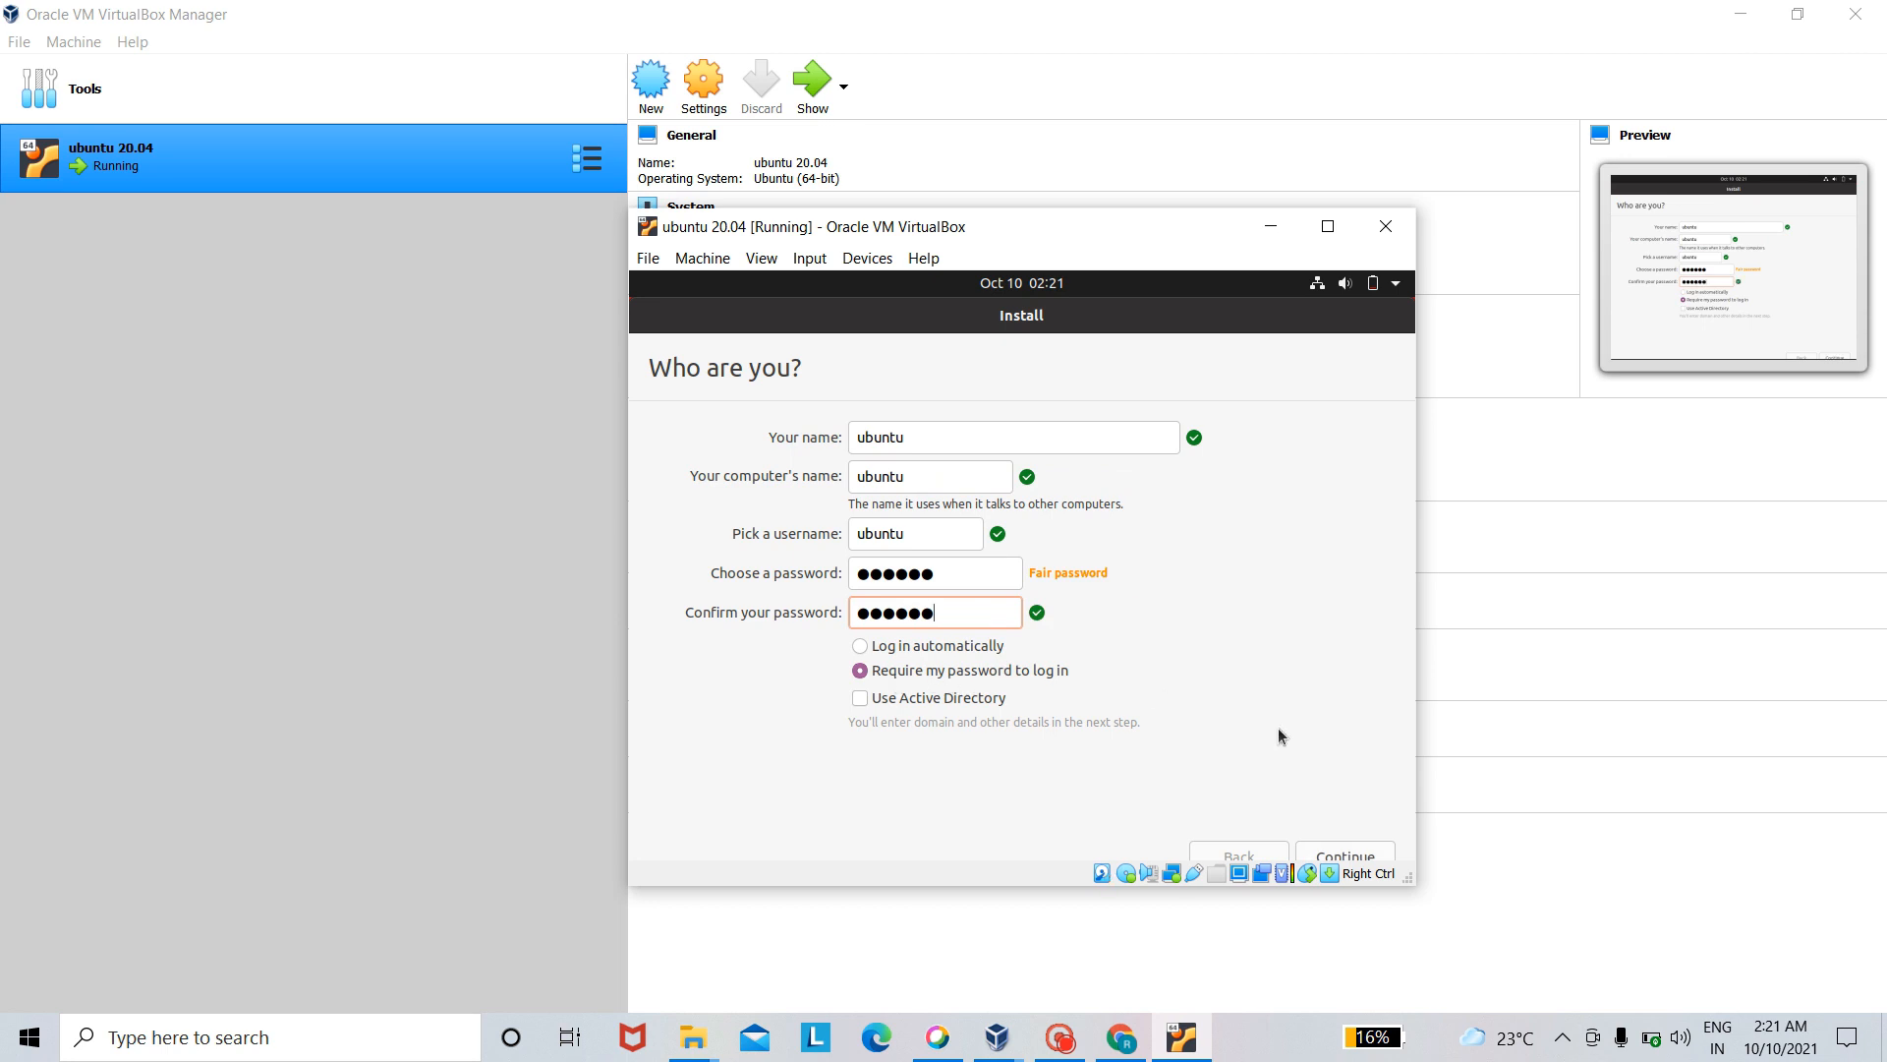
- Submit the completed account details so the Ubuntu installation proceeds
{"action": "left_click", "coordinate": [1361, 854]}
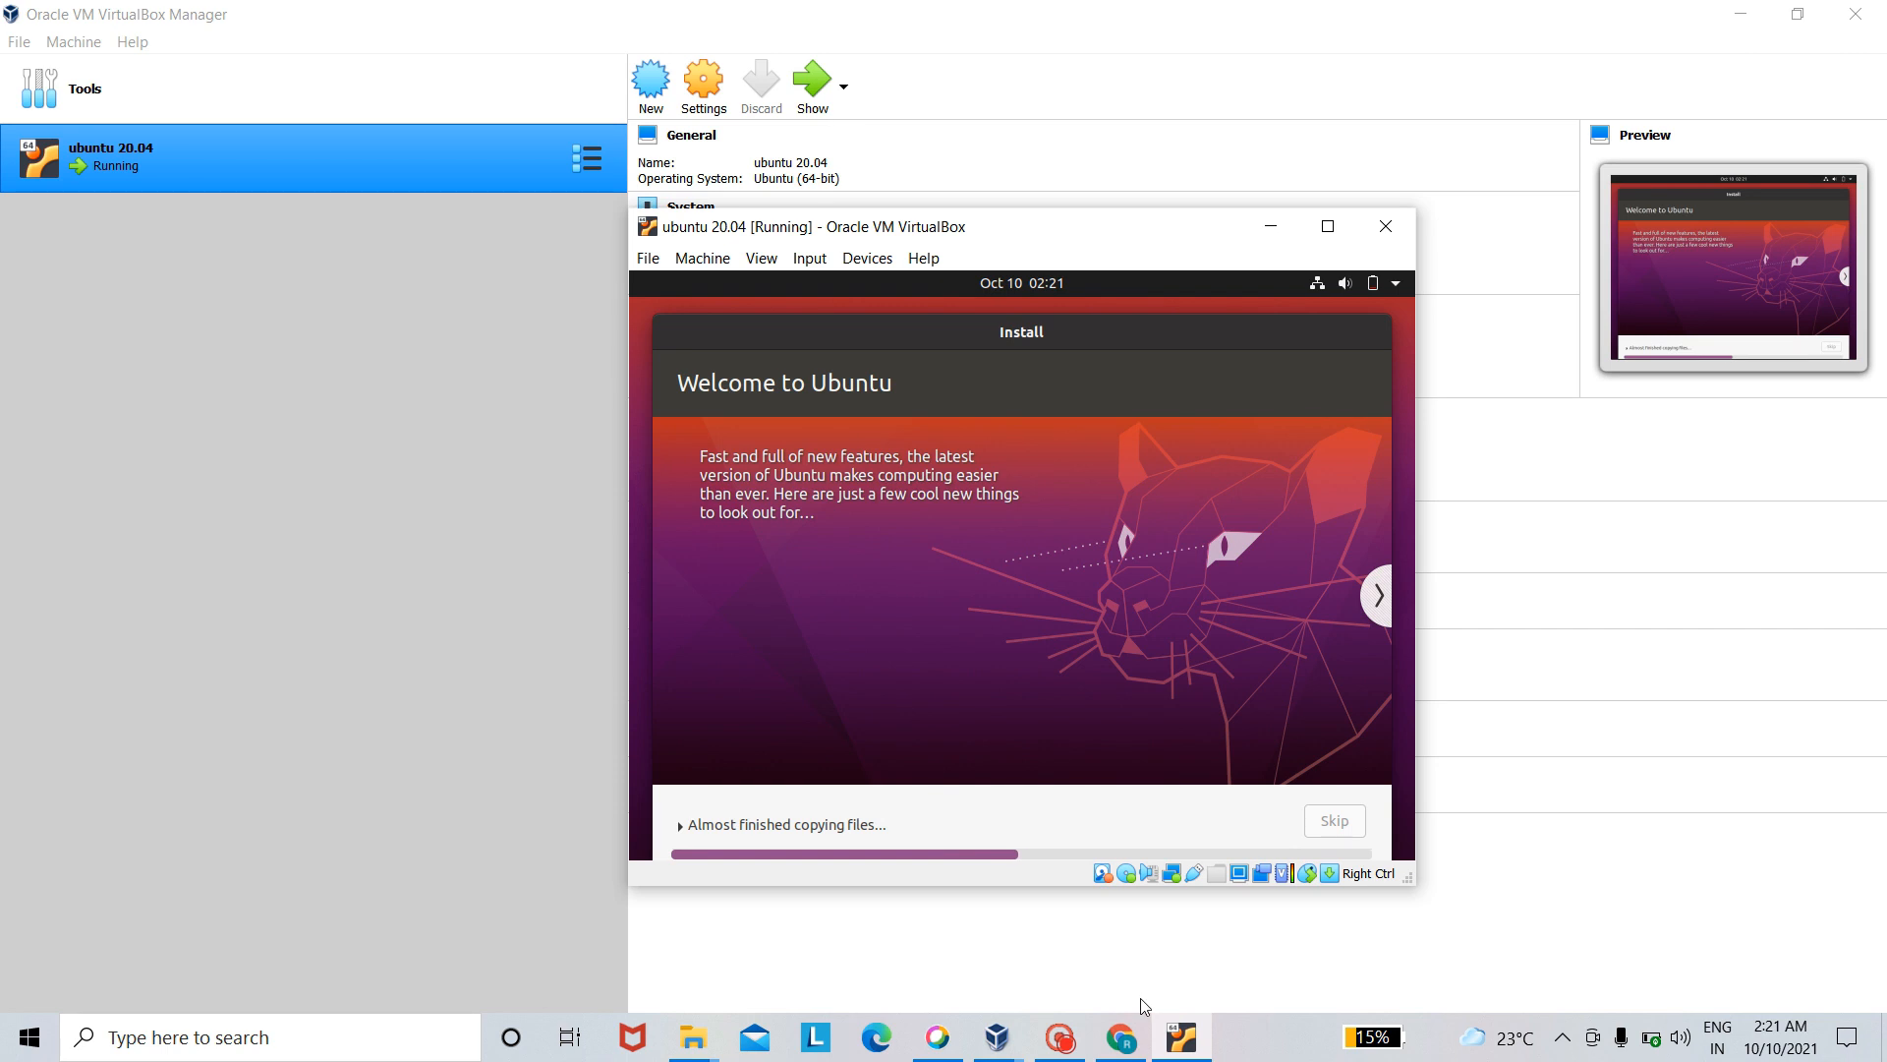
{"action": "left_click", "coordinate": [1066, 1038]}
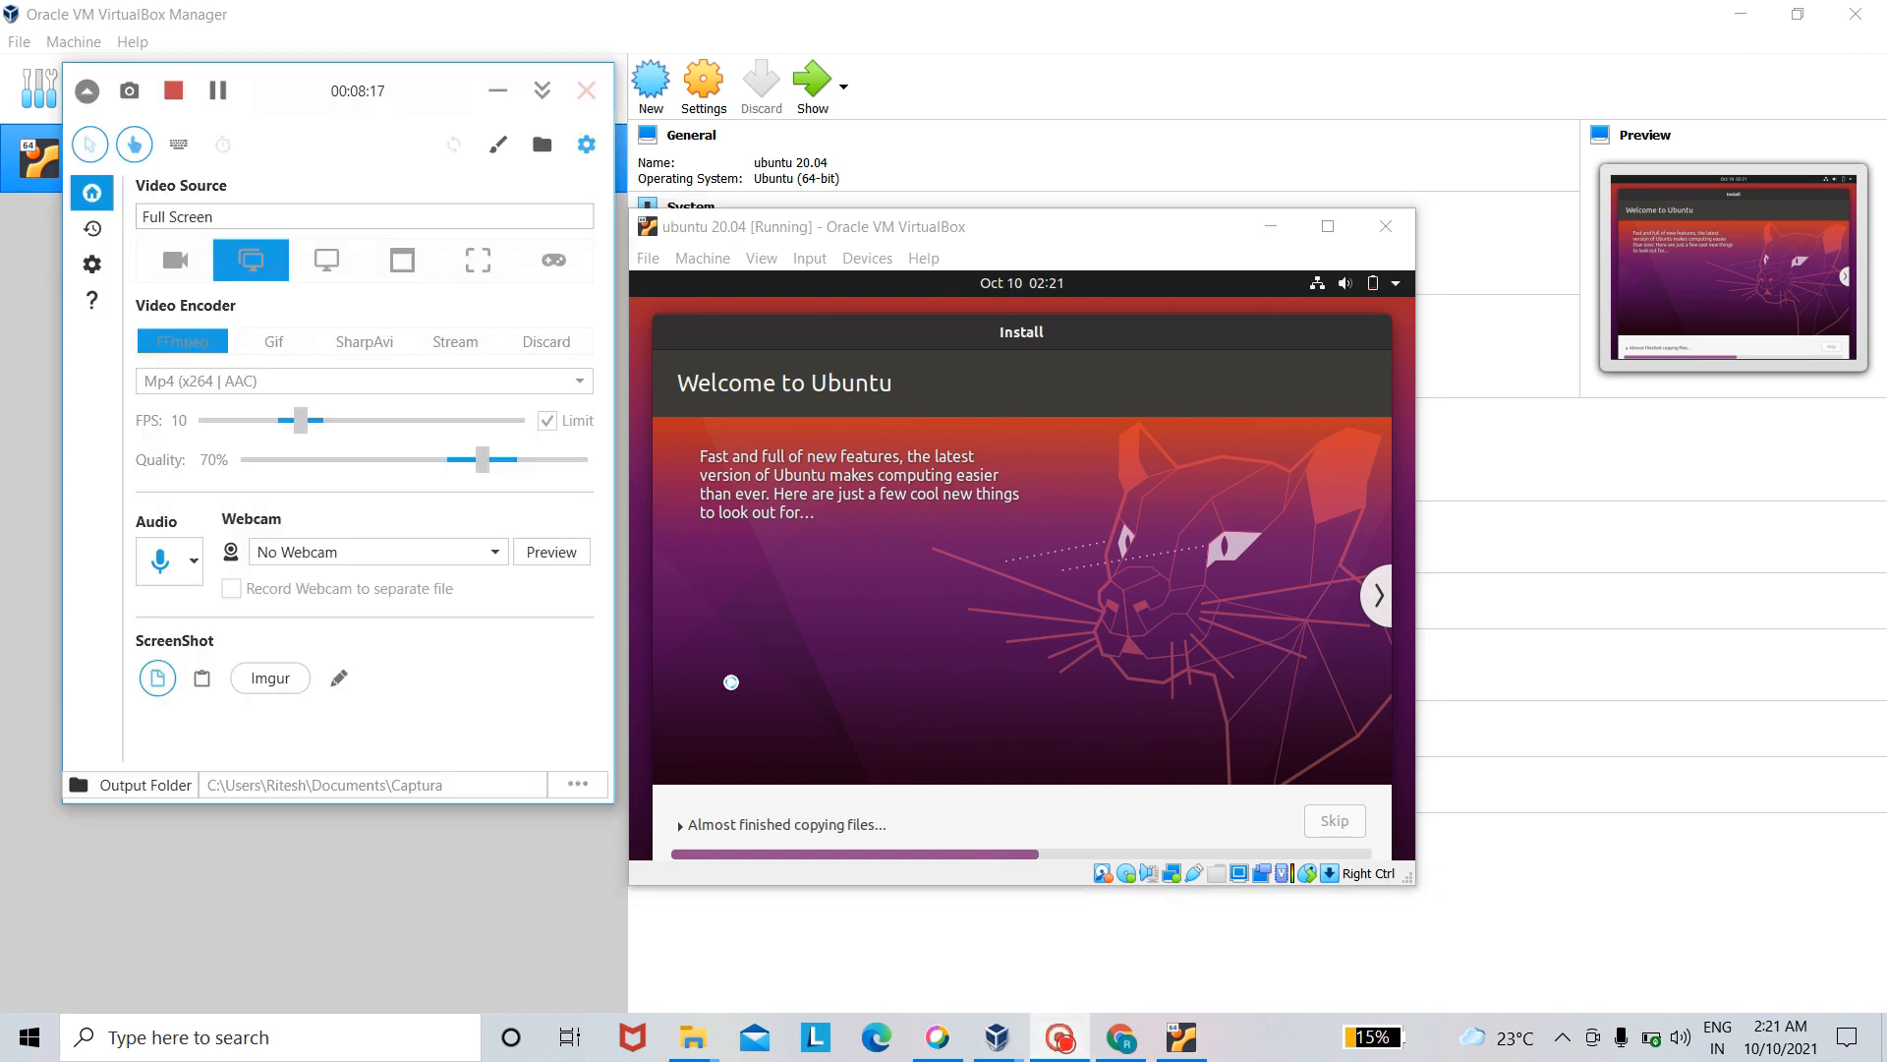
{"action": "left_click", "coordinate": [220, 89]}
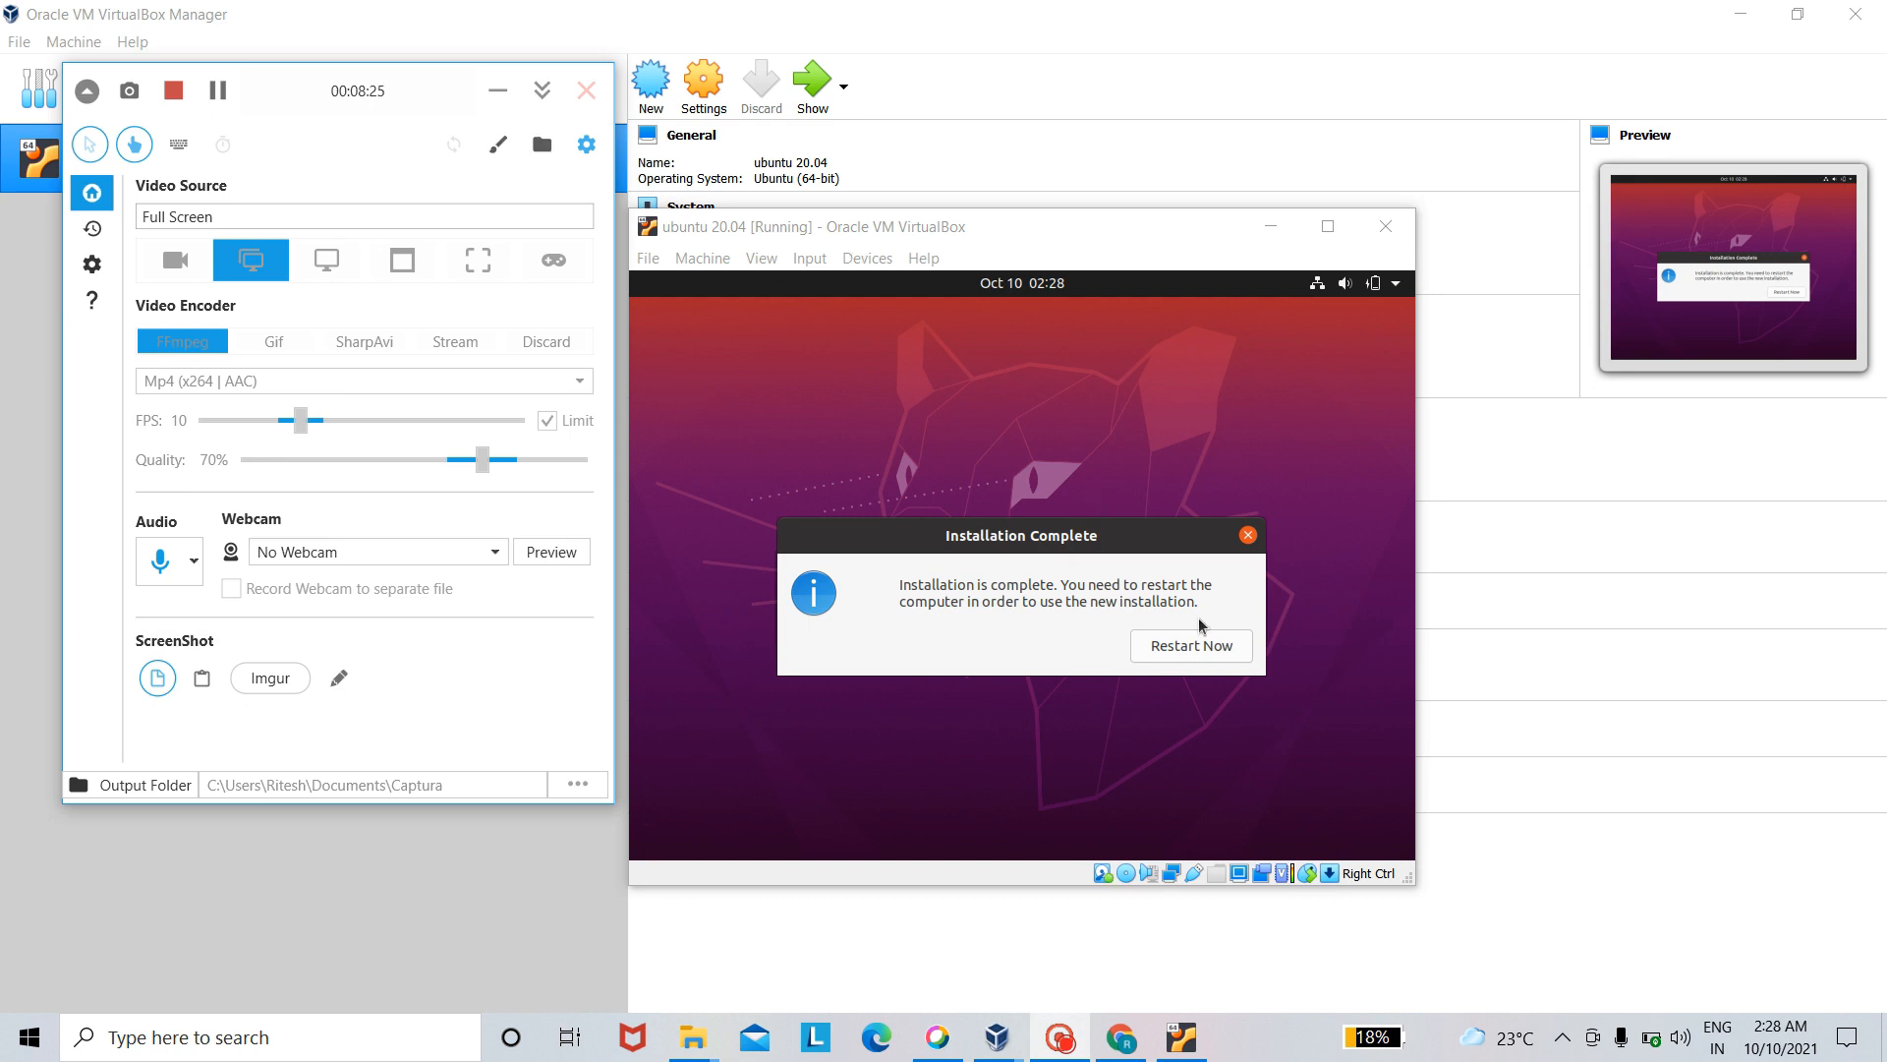
- Restart the virtual machine into the installed Ubuntu, continuing past the installation medium prompt, and dismiss the mouse pointer integration messages
{"action": "left_click", "coordinate": [1207, 654]}
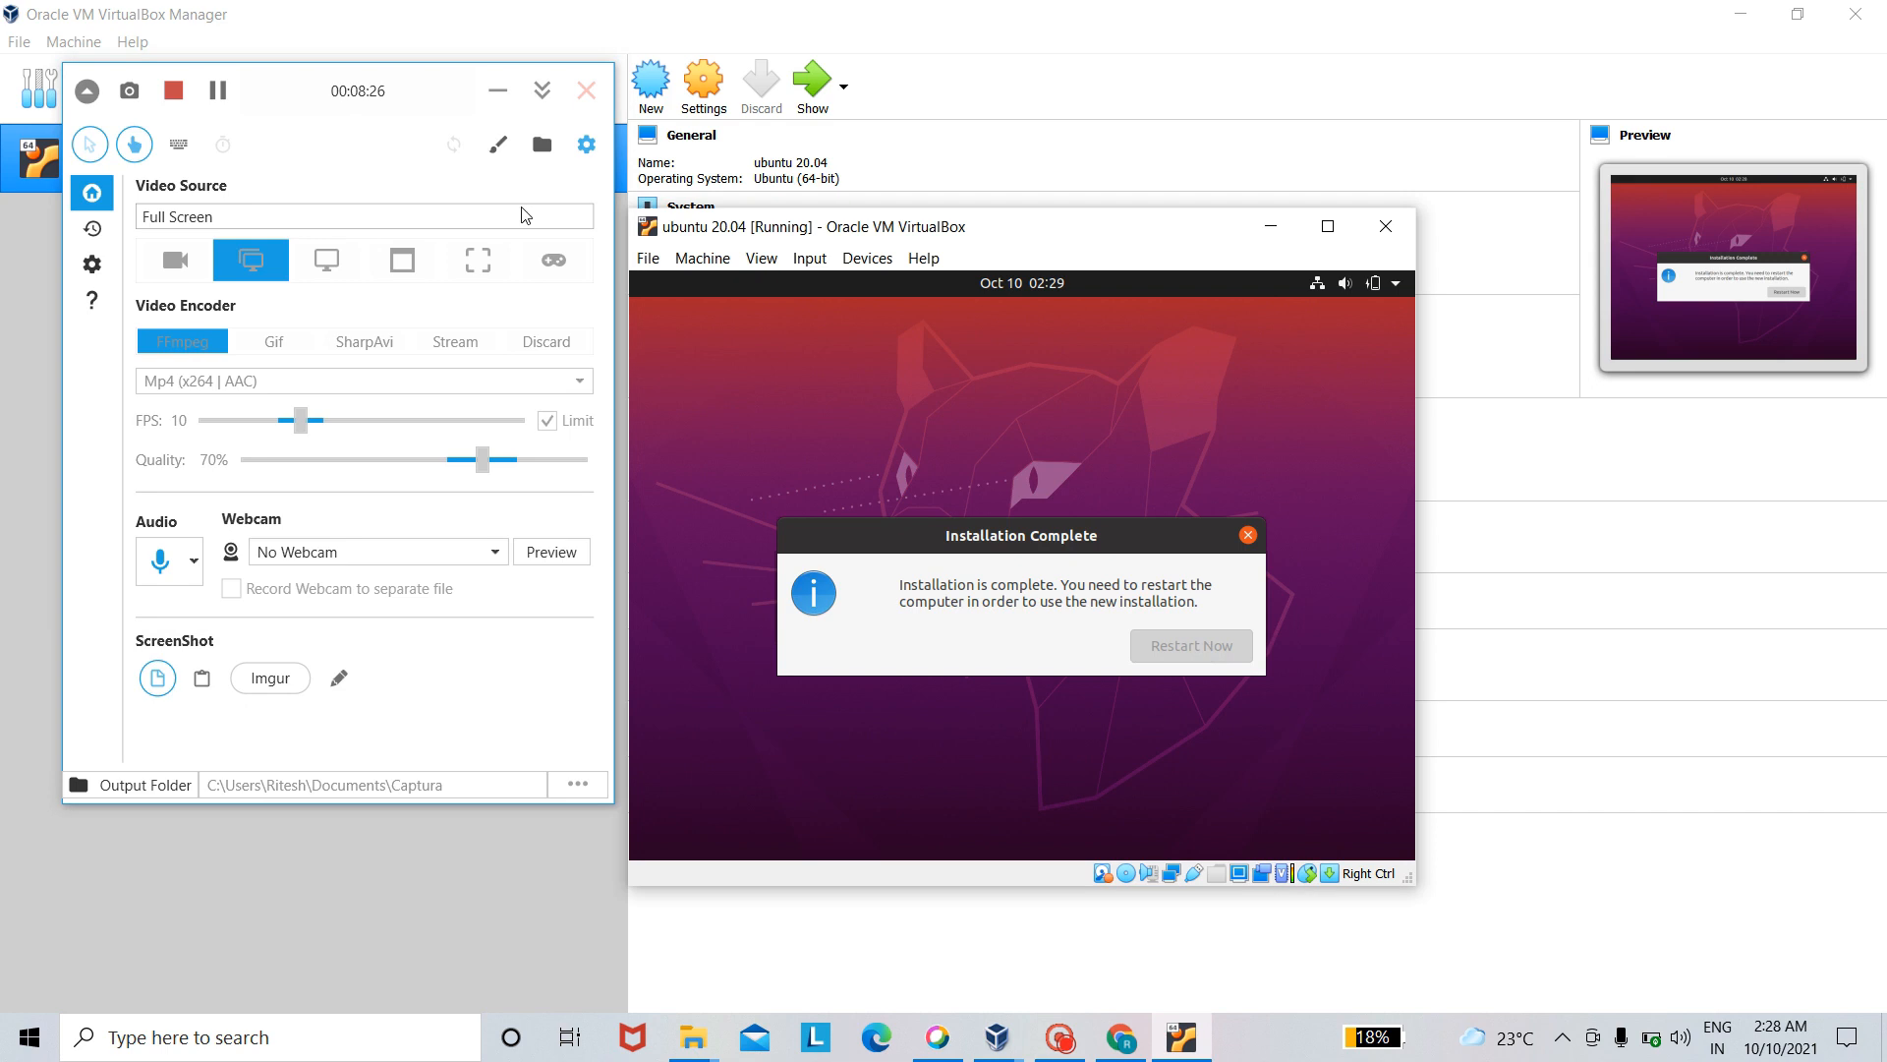
{"action": "left_click", "coordinate": [498, 98]}
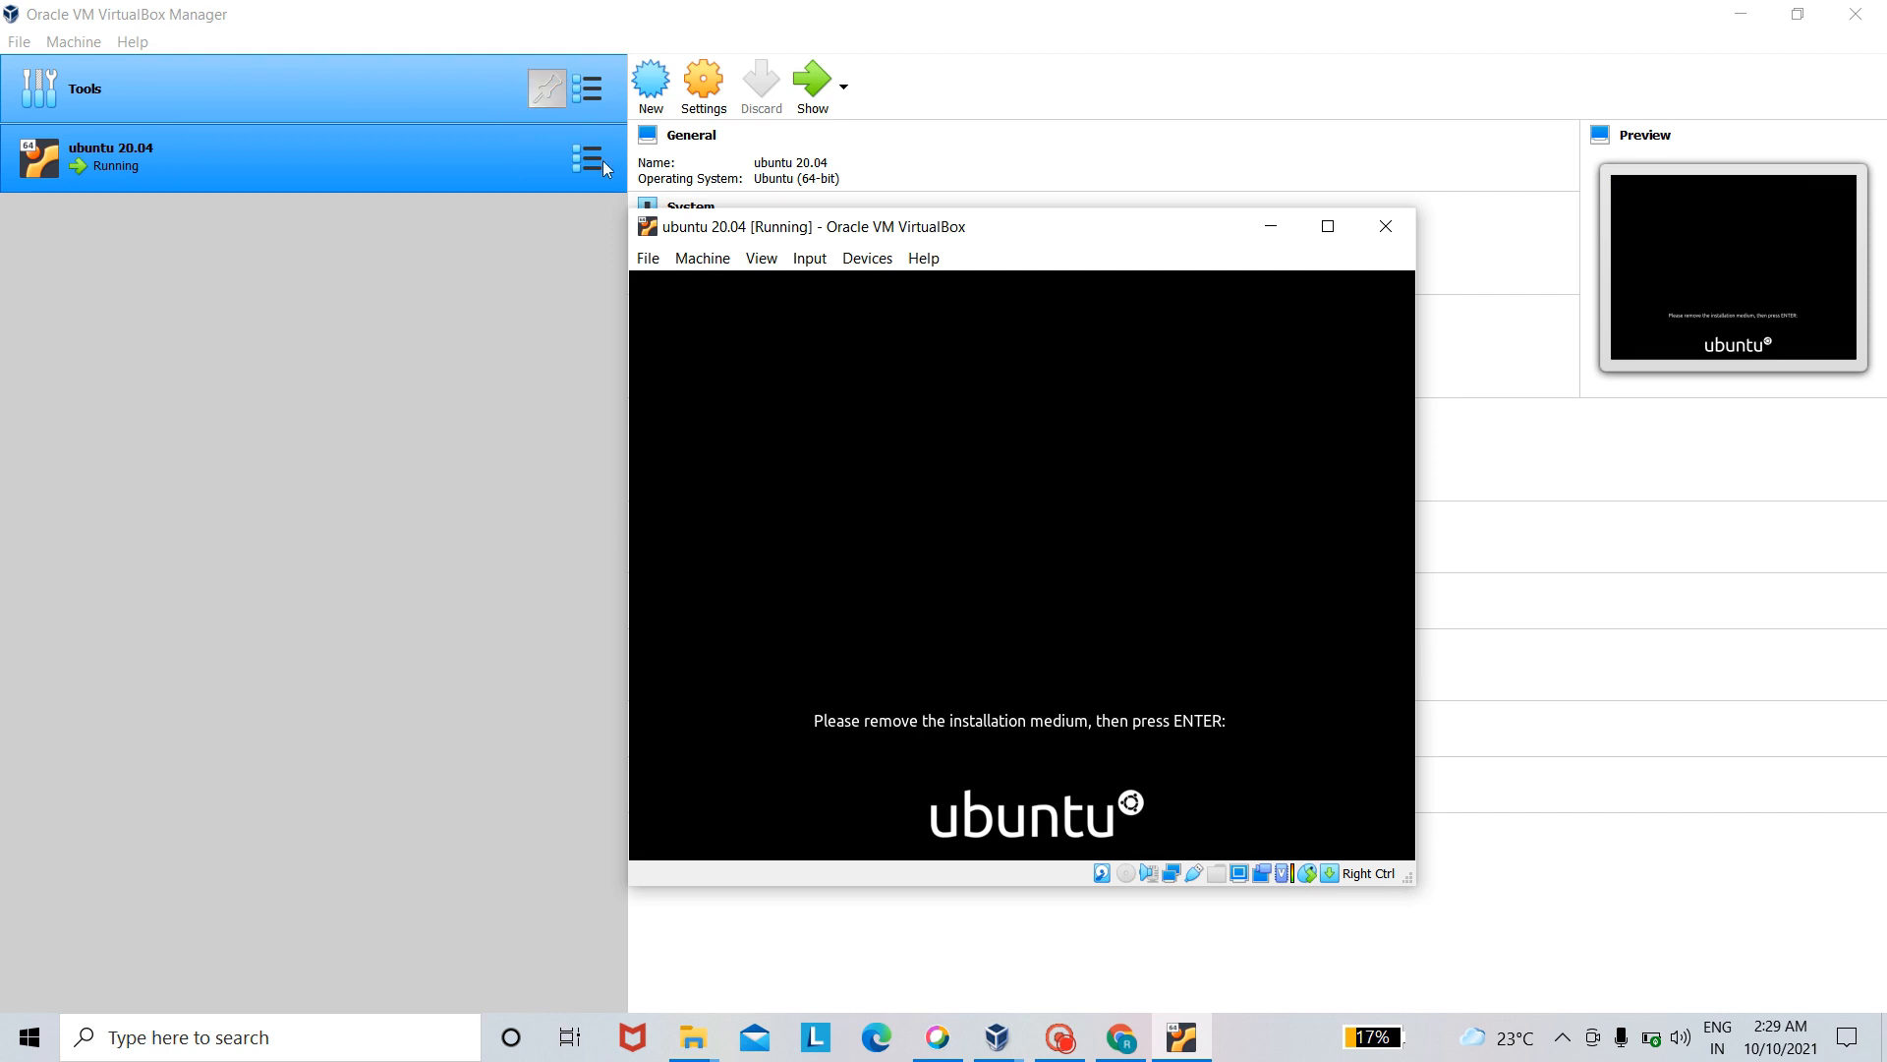
{"action": "key", "text": "Return"}
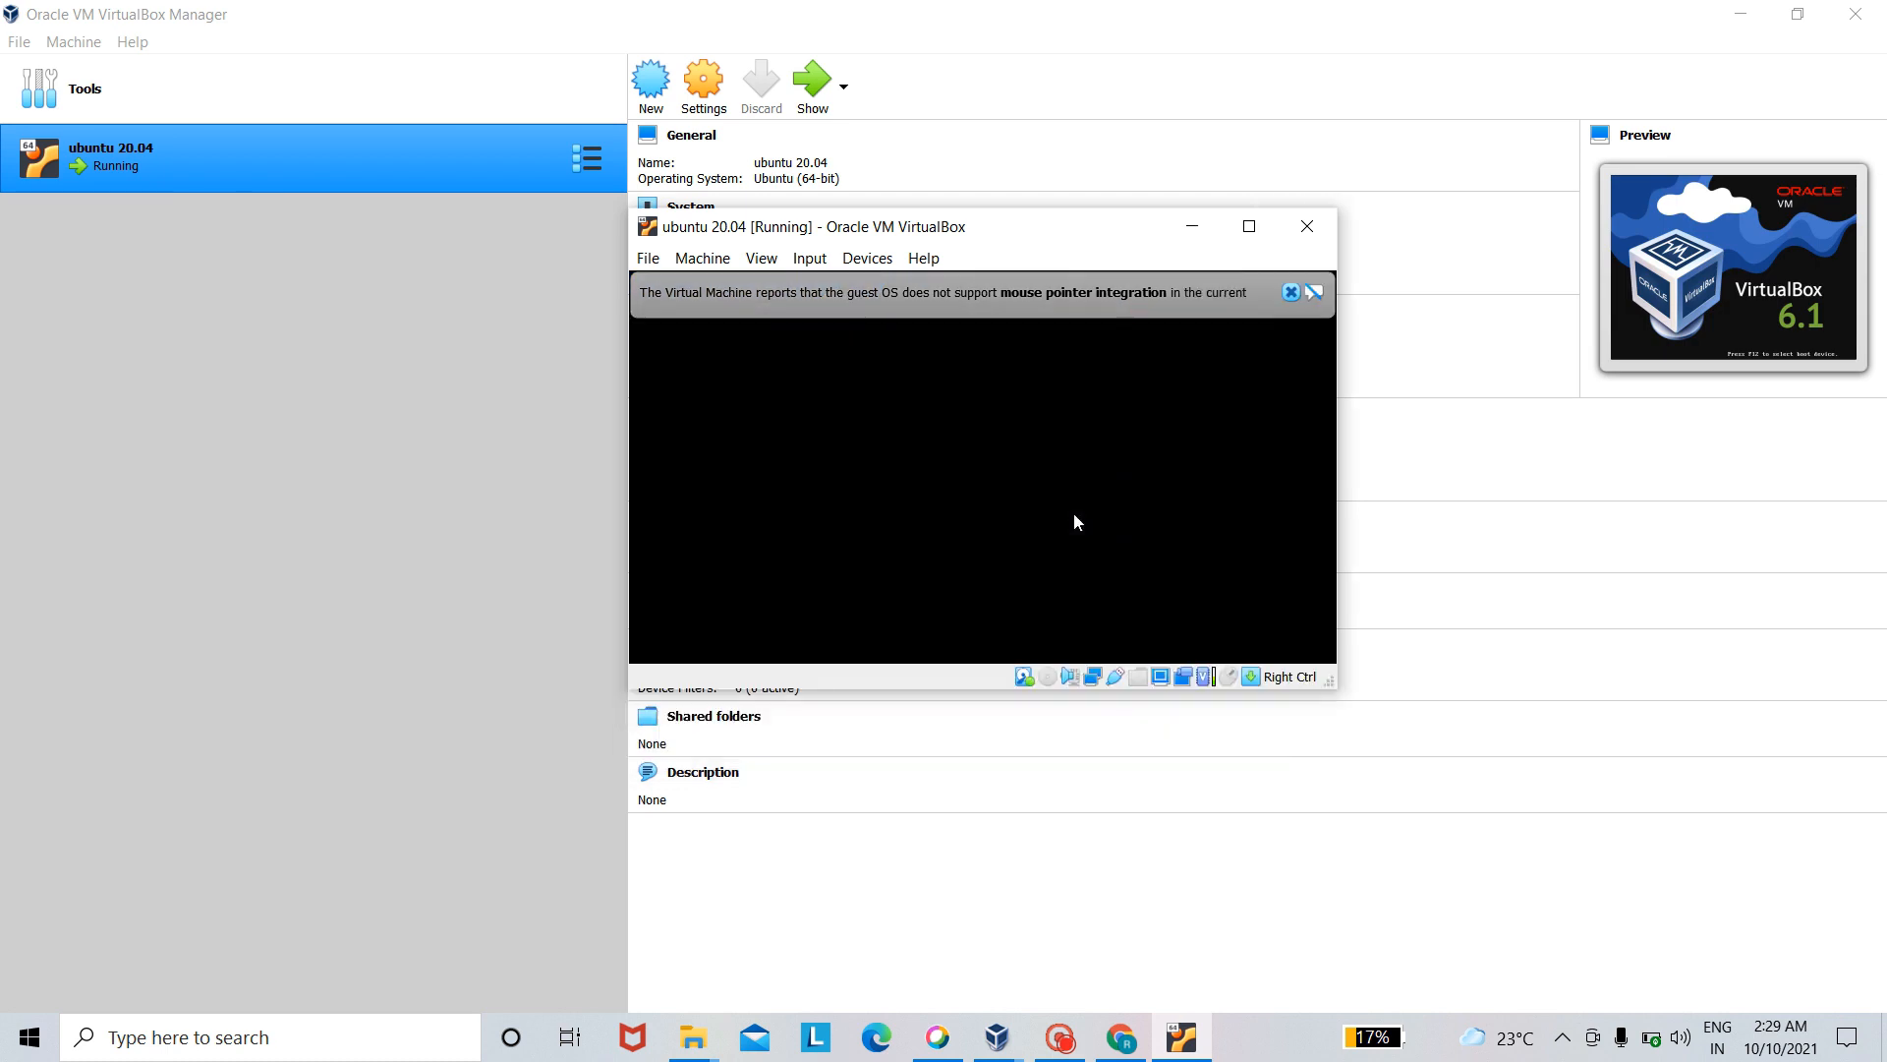
{"action": "left_click", "coordinate": [1291, 291]}
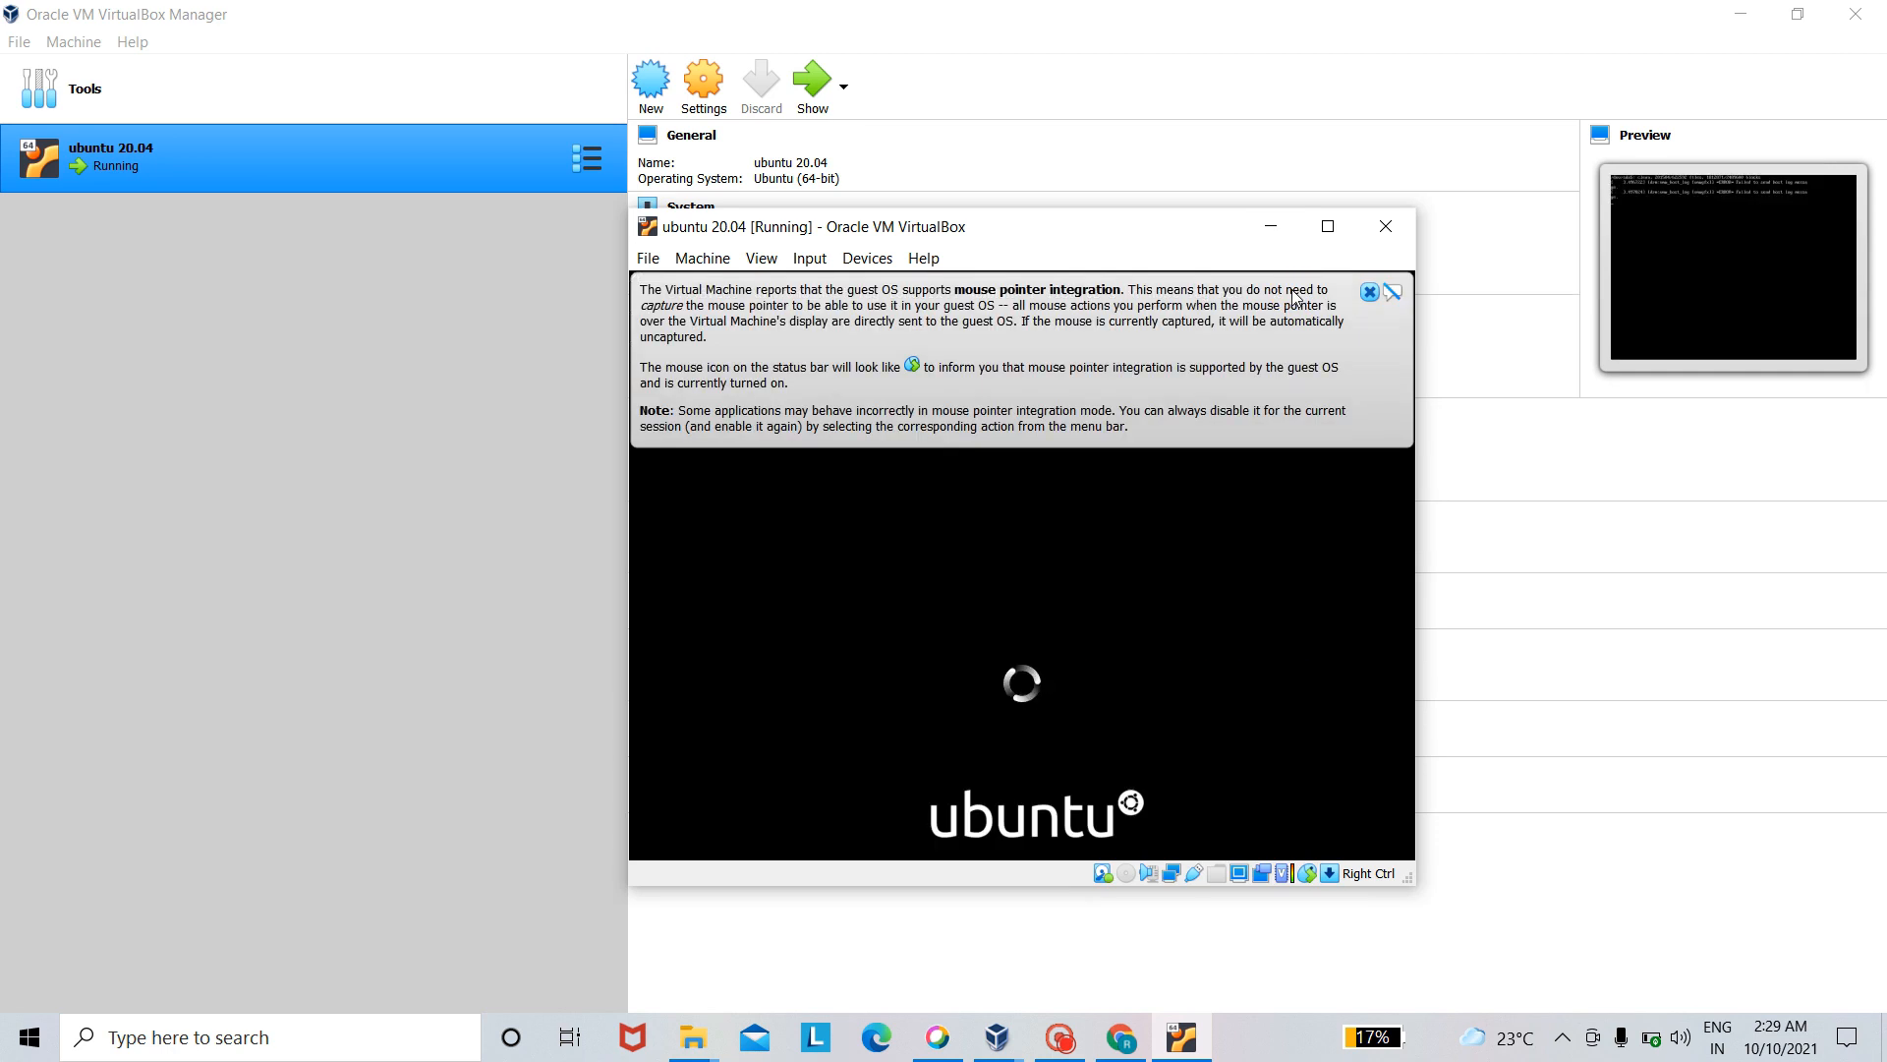
{"action": "left_click", "coordinate": [1370, 292]}
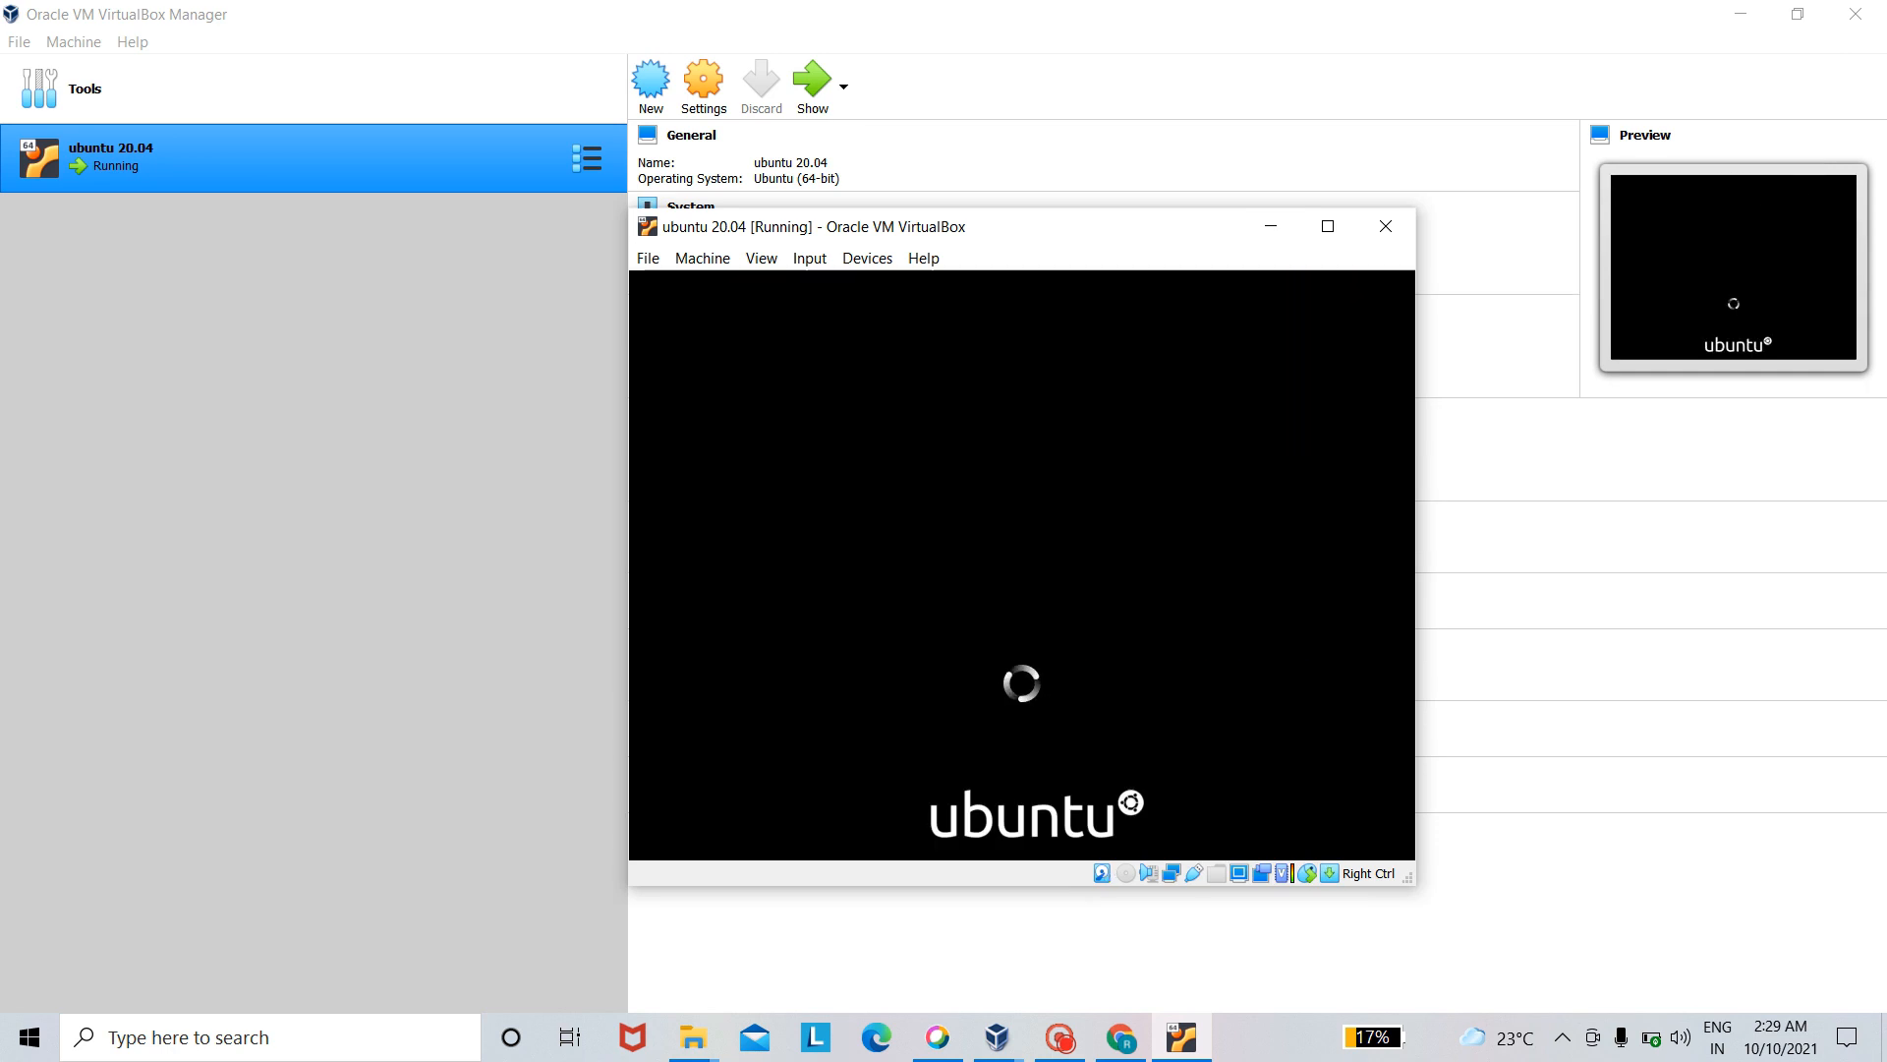
{"action": "left_click", "coordinate": [1060, 1037]}
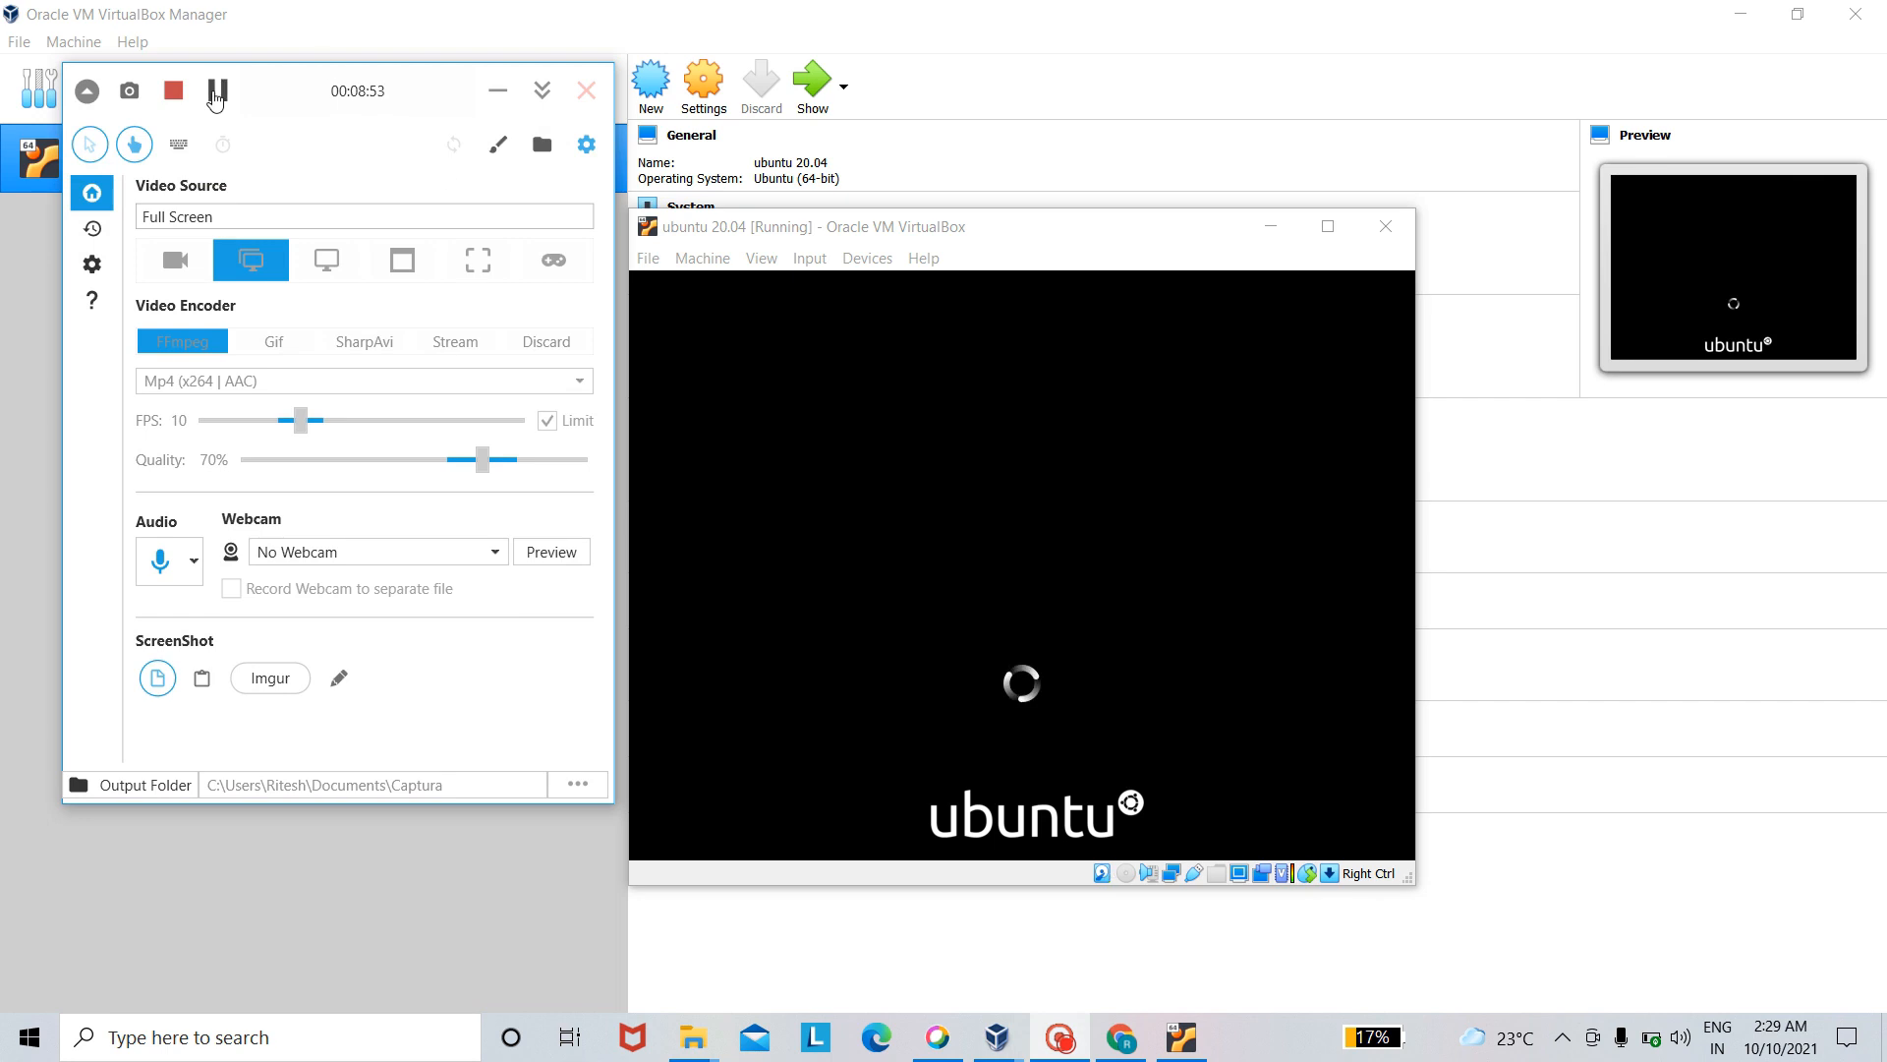
{"action": "left_click", "coordinate": [214, 91]}
{"action": "left_click", "coordinate": [213, 91]}
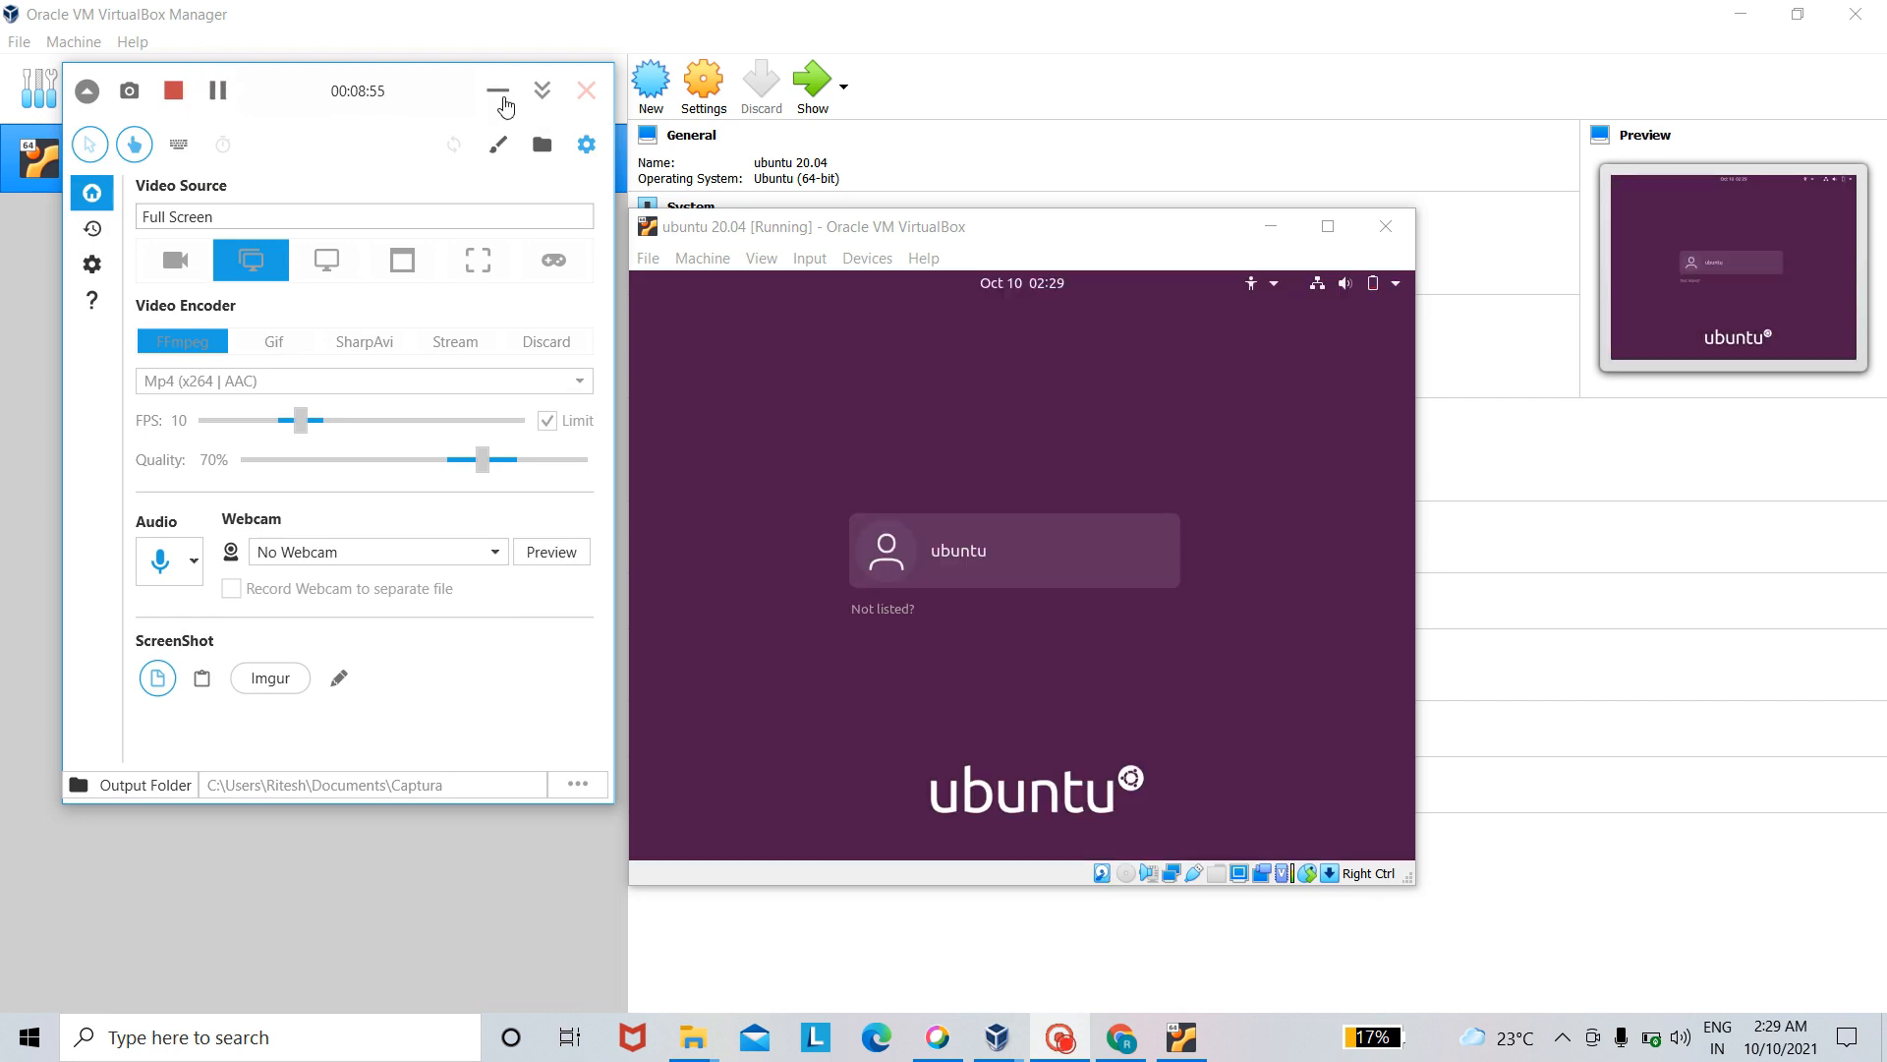
{"action": "left_click", "coordinate": [498, 93]}
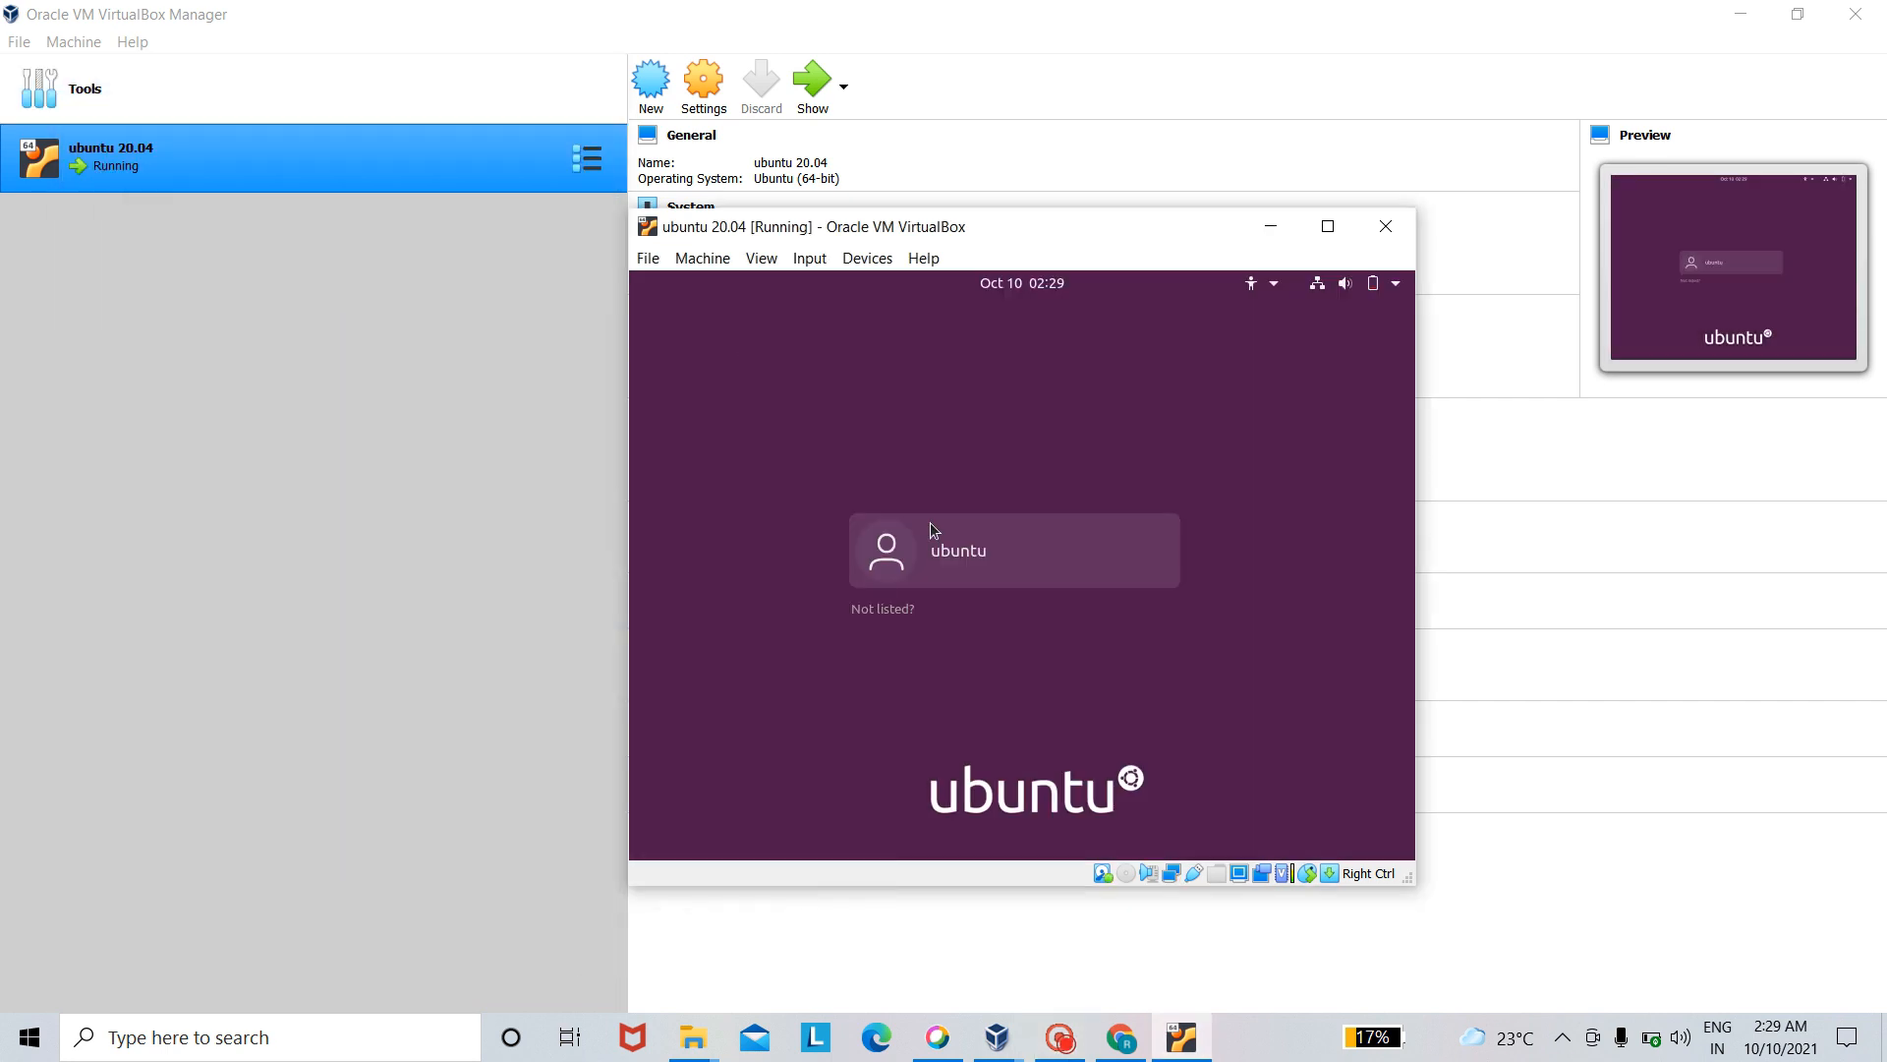
- Log in to the ubuntu account by entering its password in the Password field
{"action": "left_click", "coordinate": [950, 559]}
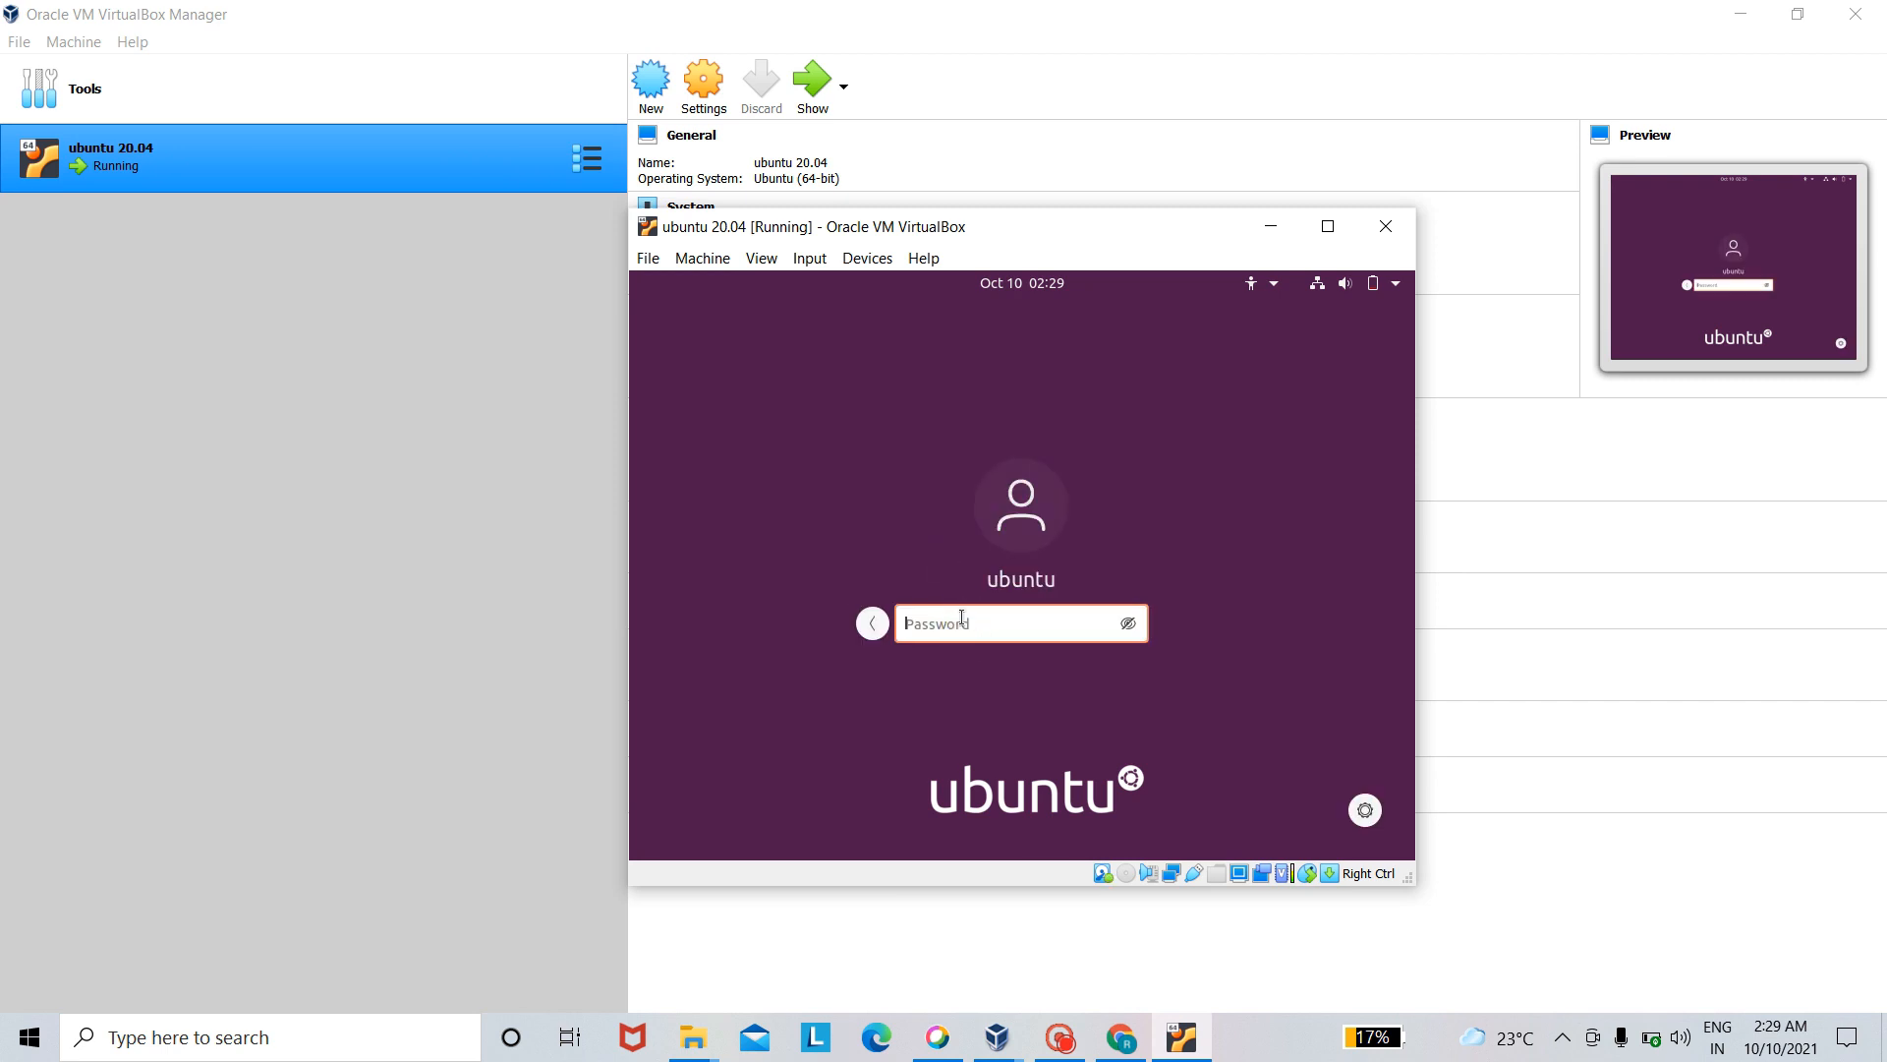
{"action": "key", "text": "Num_Lock"}
{"action": "type", "text": "●●●●●●"}
{"action": "key", "text": "Return"}
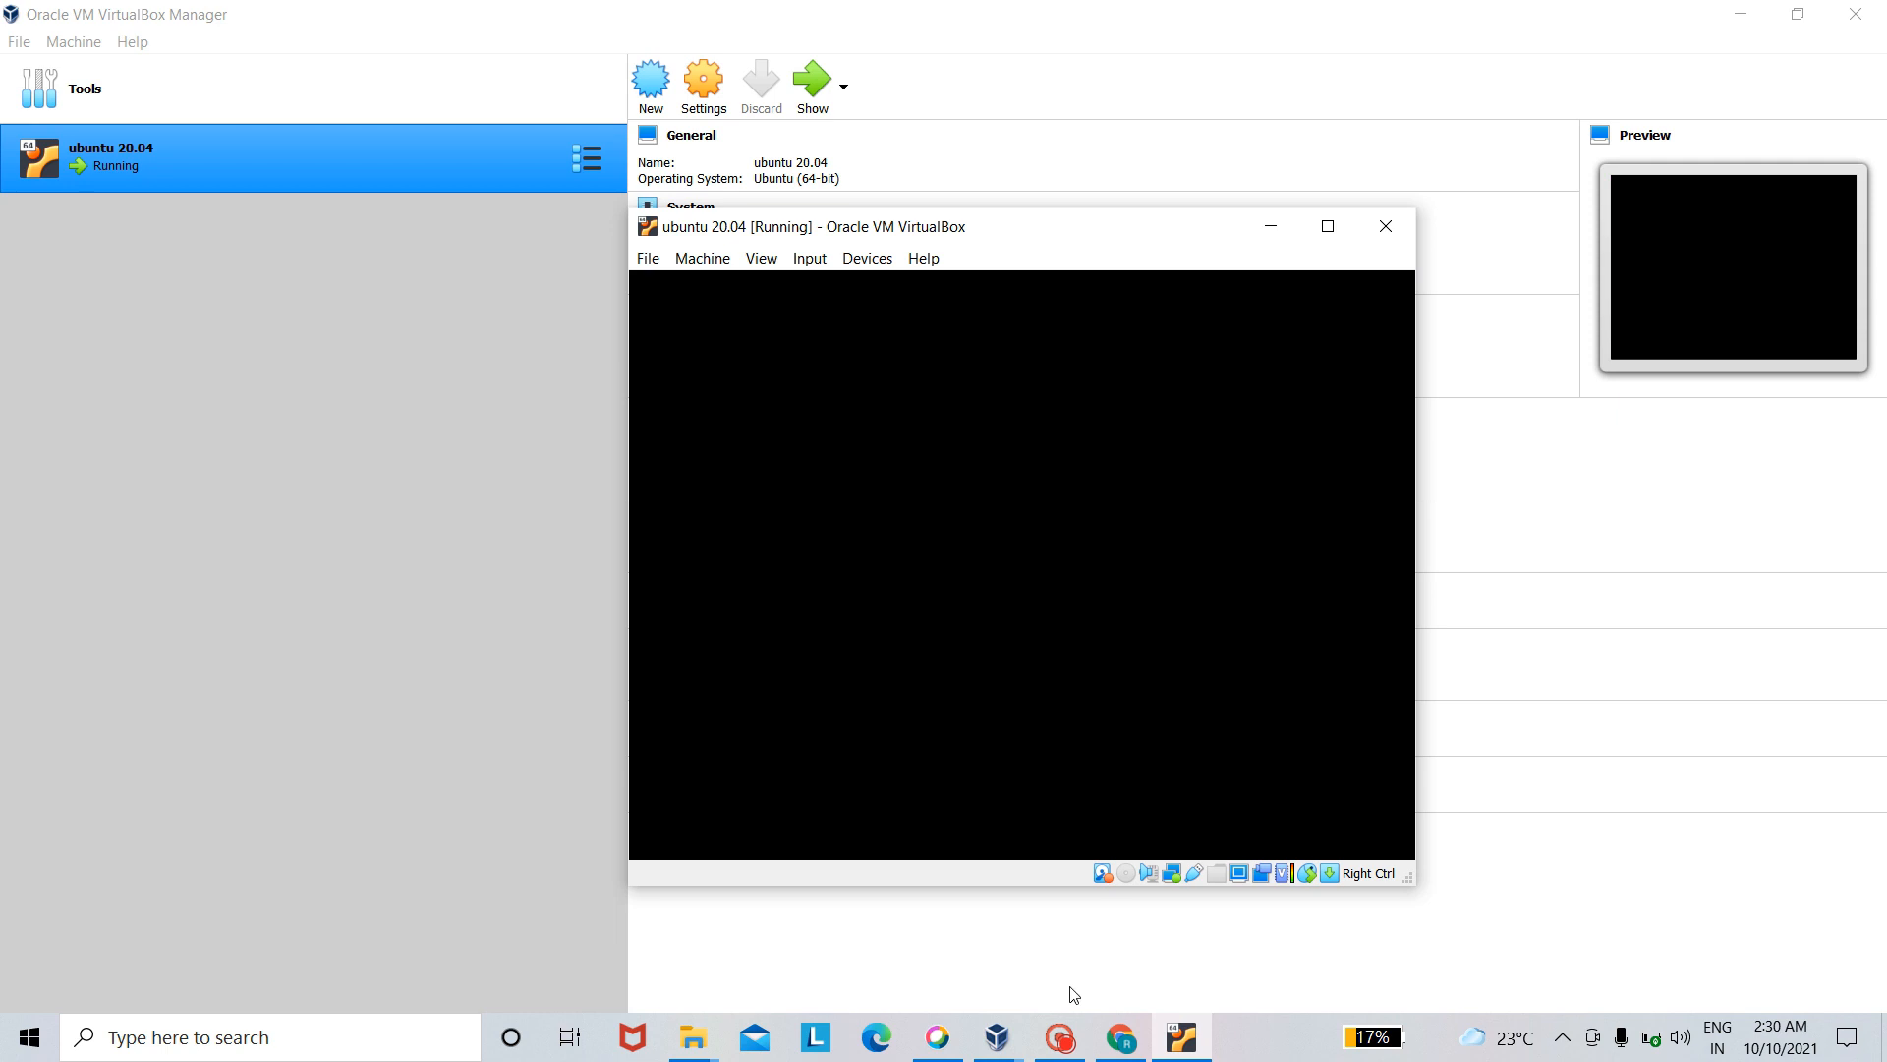
{"action": "left_click", "coordinate": [1062, 1054]}
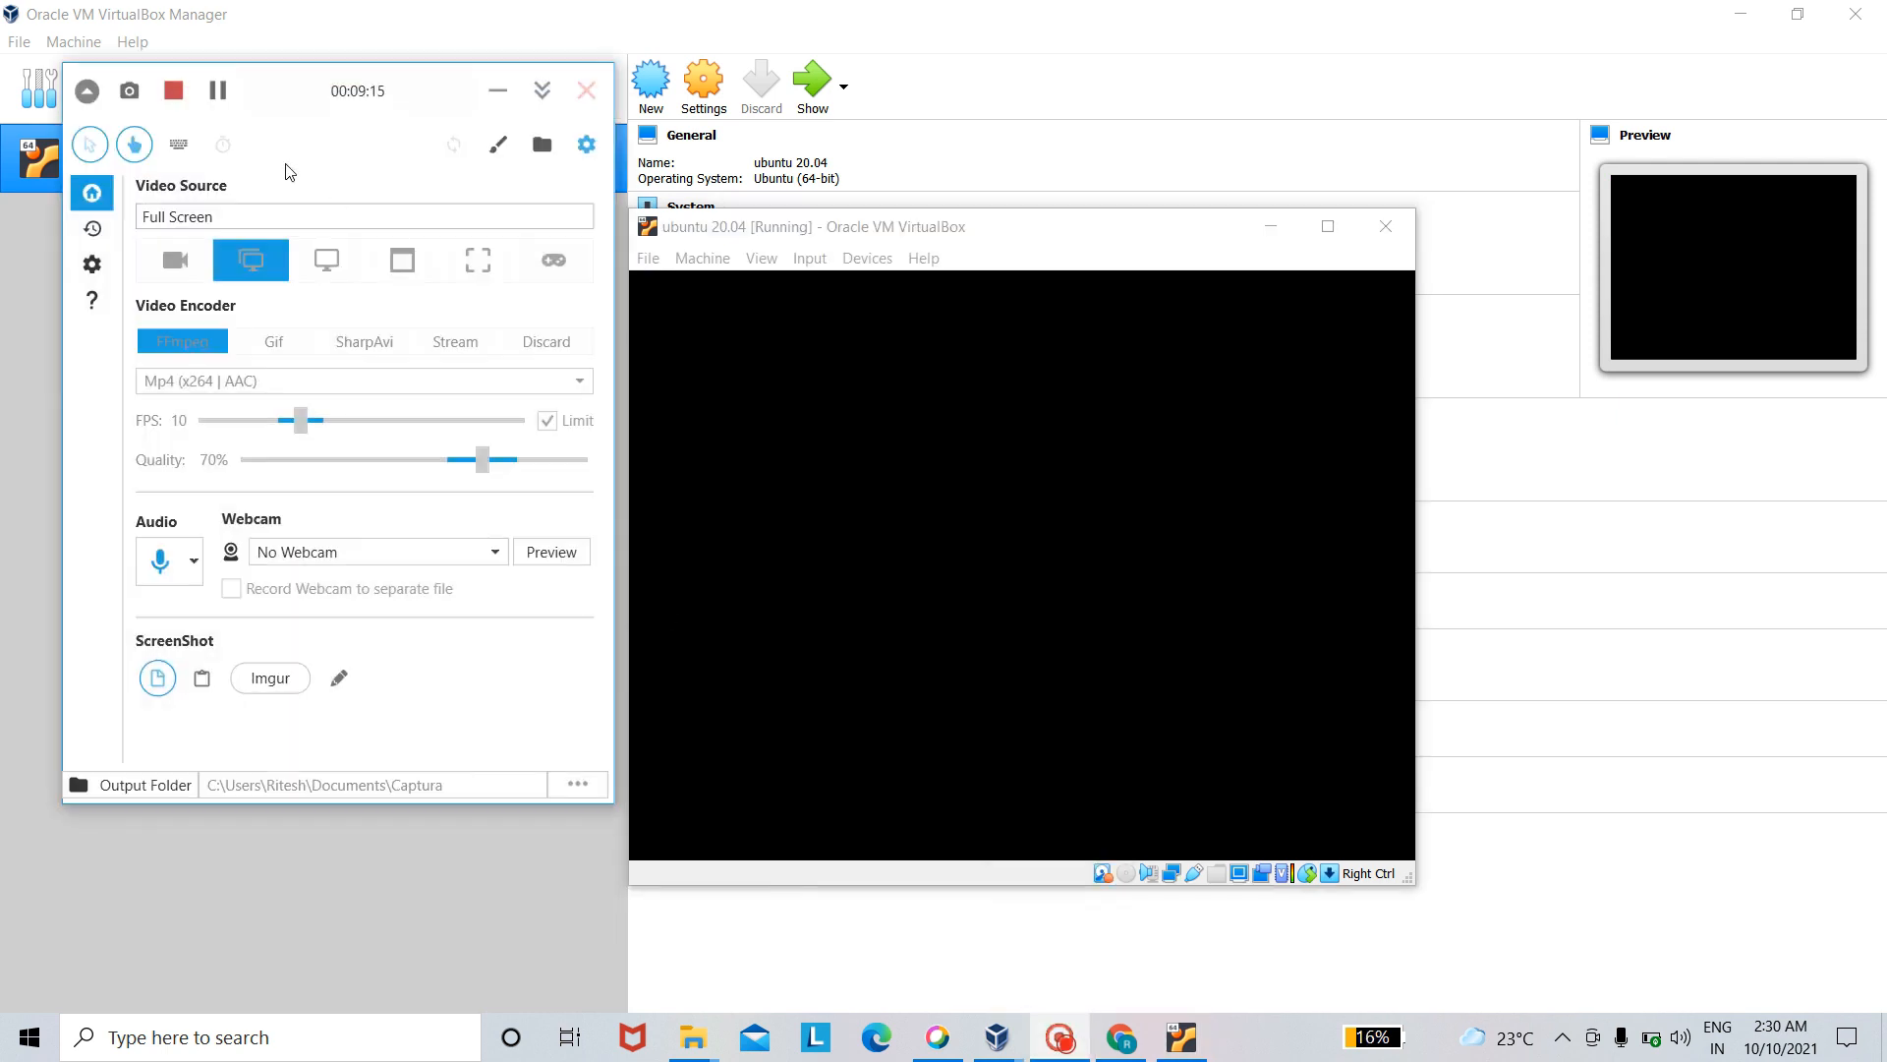
{"action": "left_click", "coordinate": [218, 91]}
{"action": "left_click", "coordinate": [218, 91]}
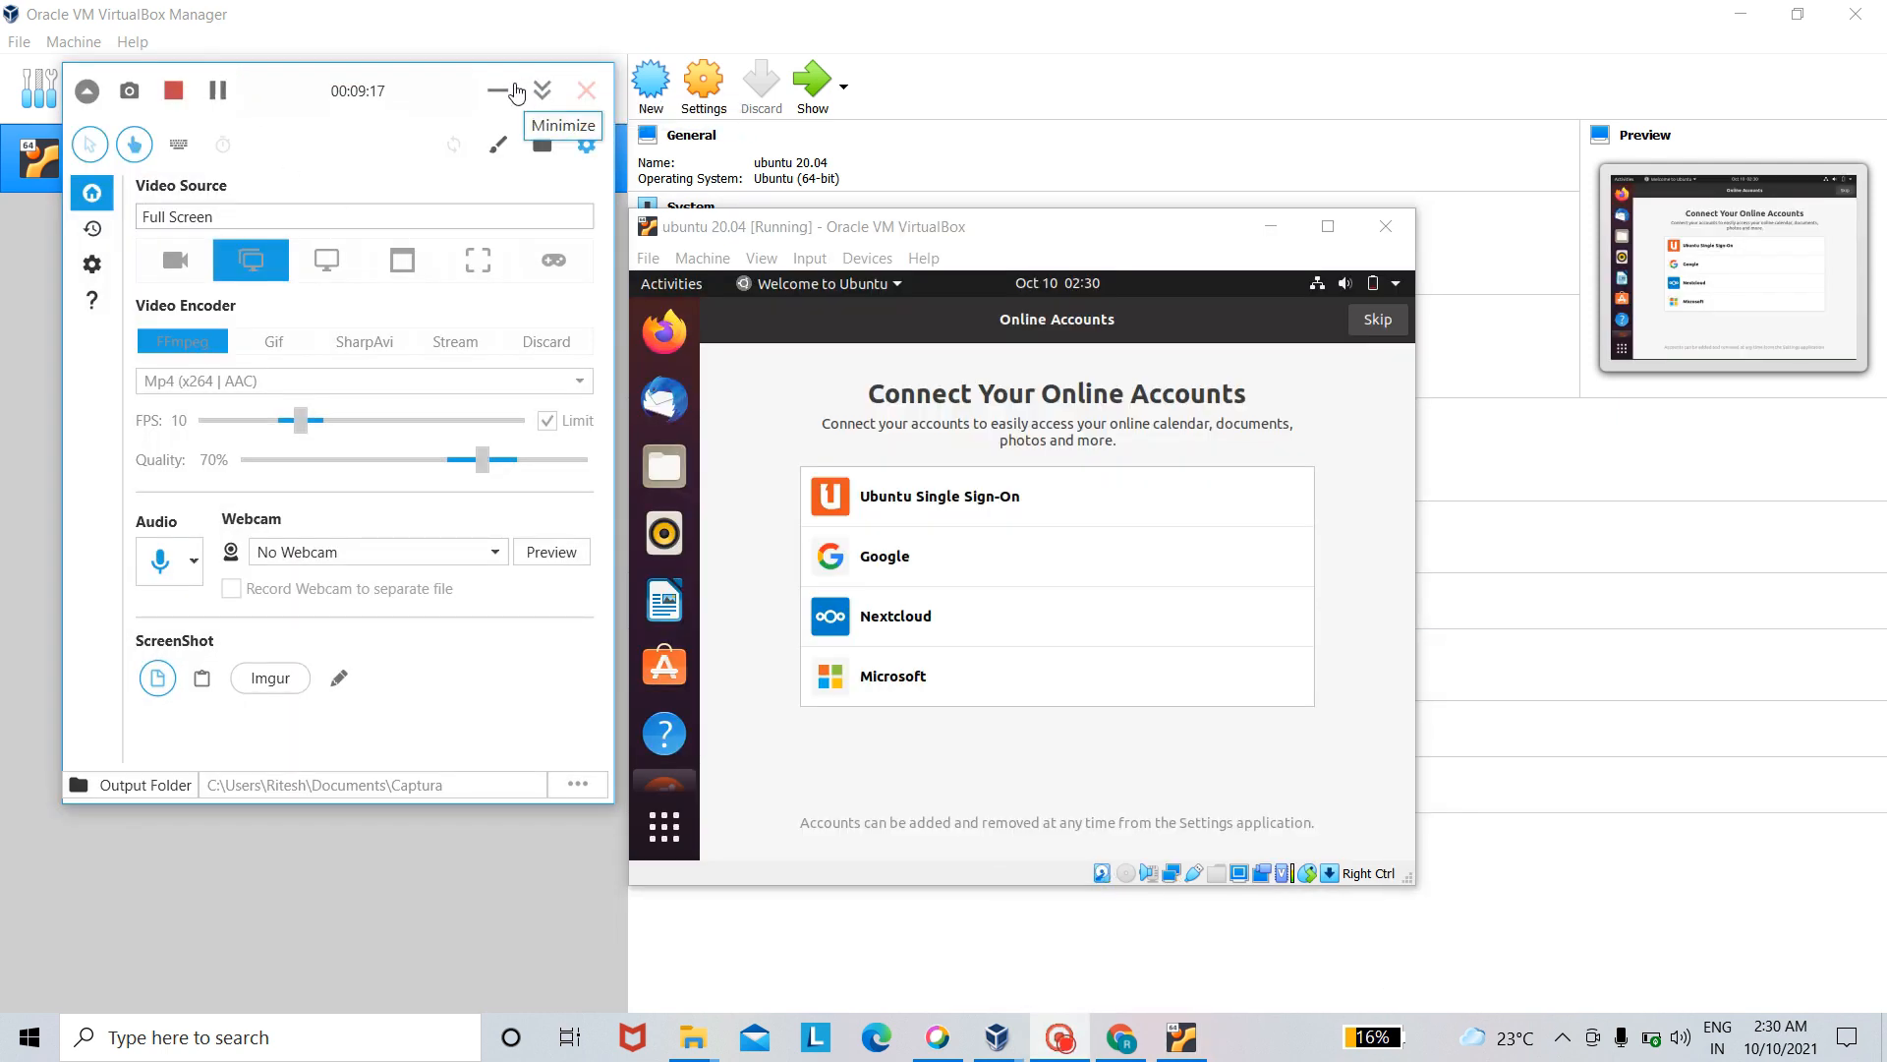
{"action": "left_click", "coordinate": [506, 88]}
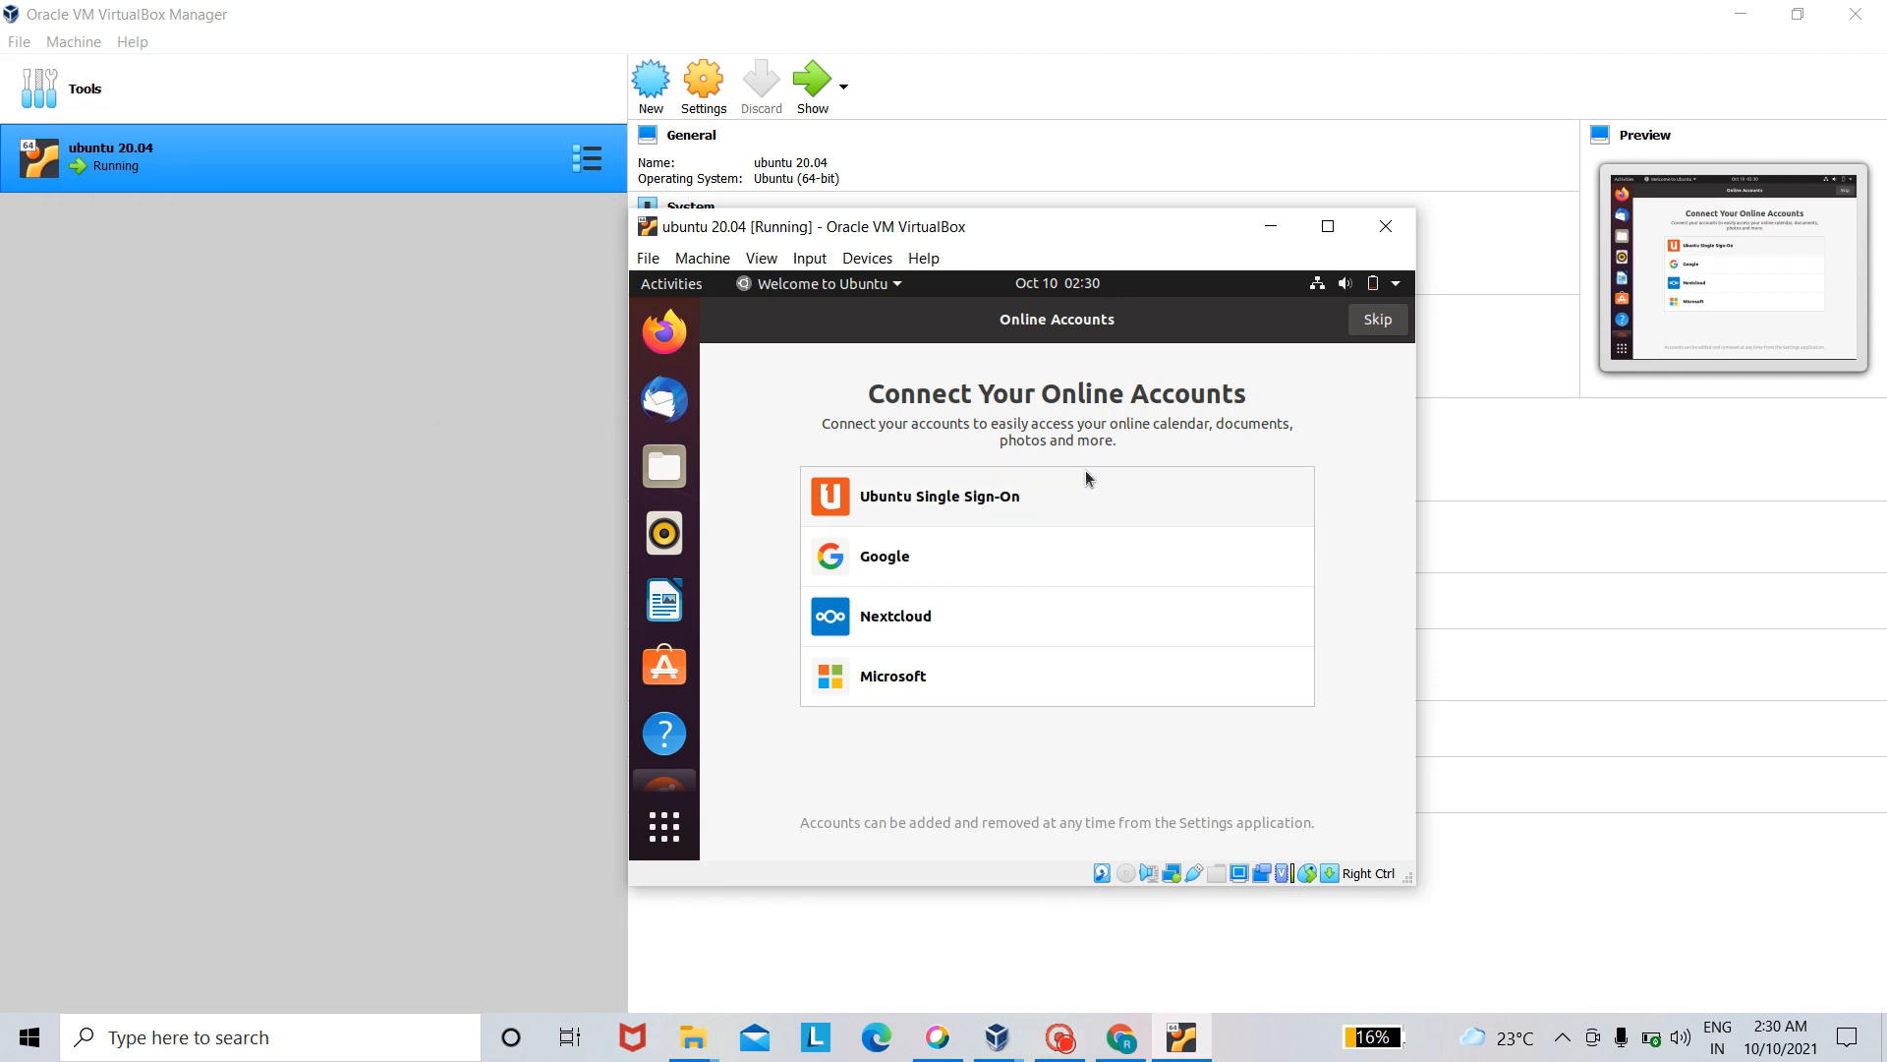
- Complete the Welcome to Ubuntu setup without online accounts or Livepatch, keeping the option to send system info to Canonical
{"action": "left_click", "coordinate": [1379, 321]}
{"action": "left_click", "coordinate": [1379, 321]}
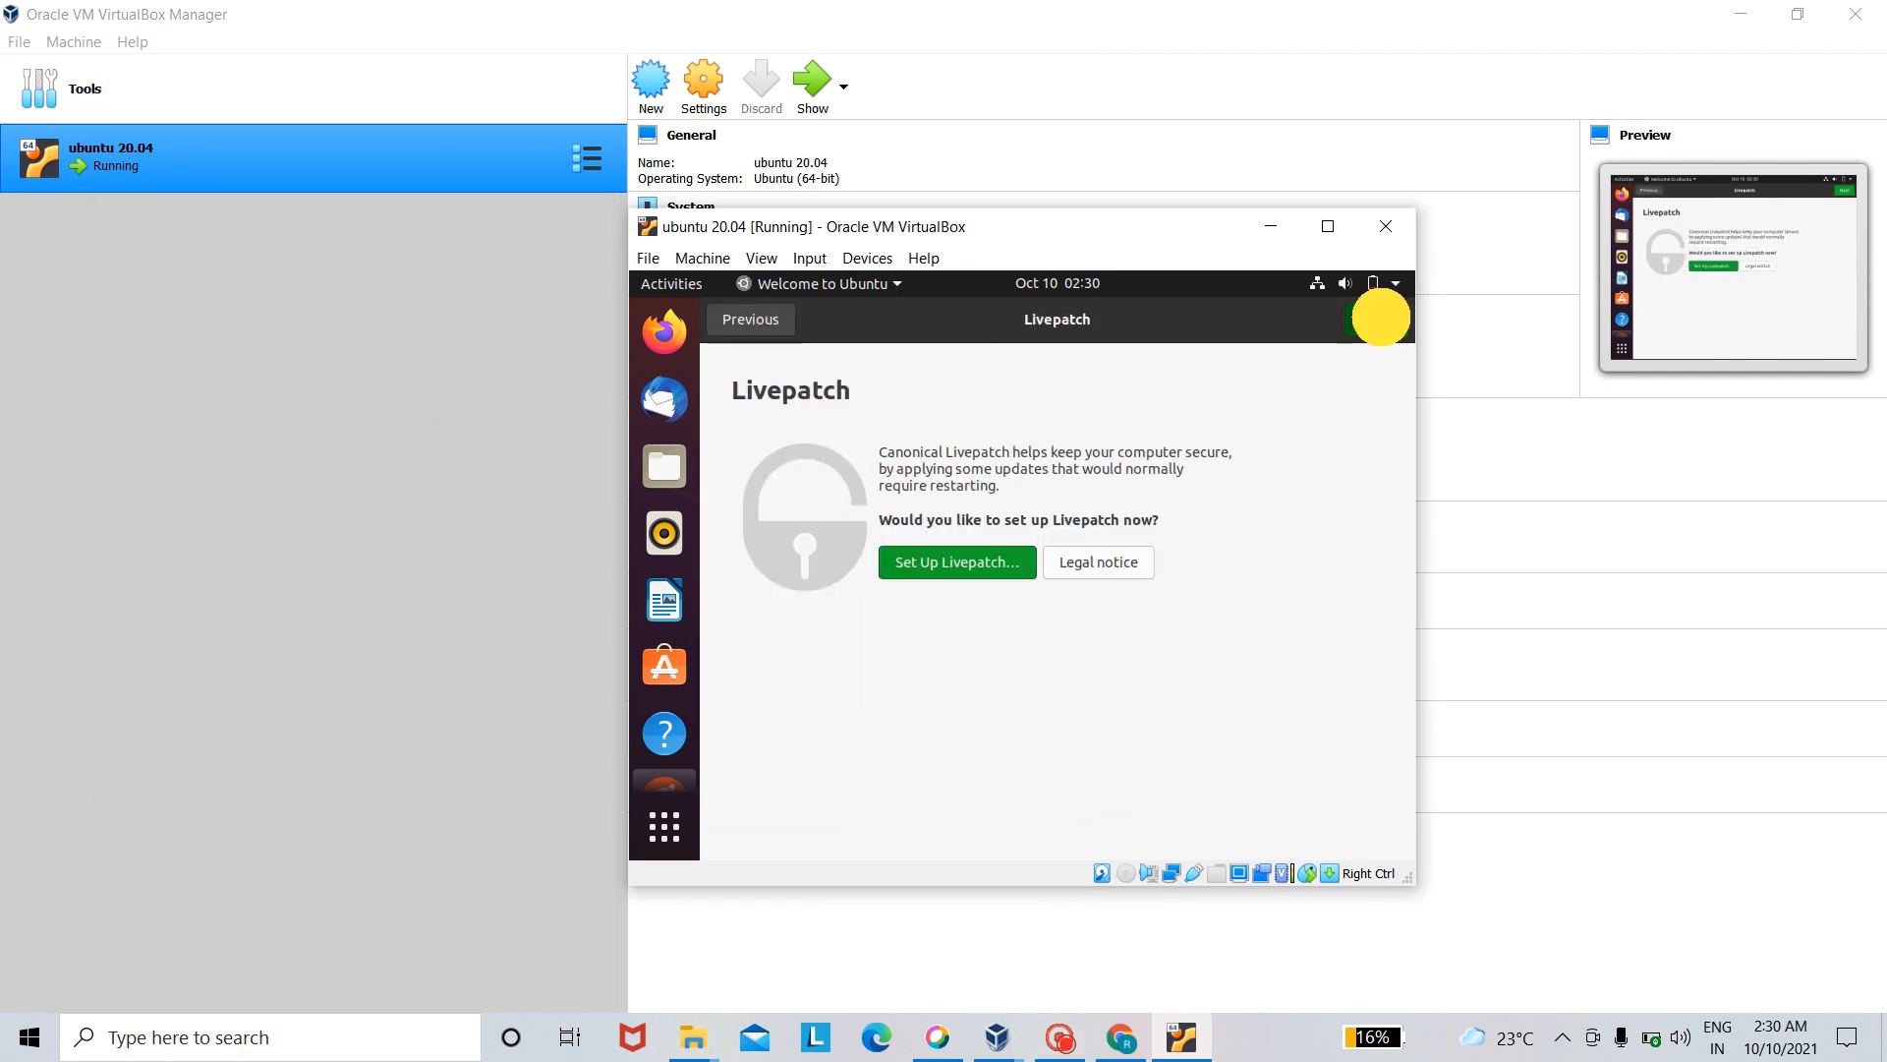
{"action": "left_click", "coordinate": [1381, 324]}
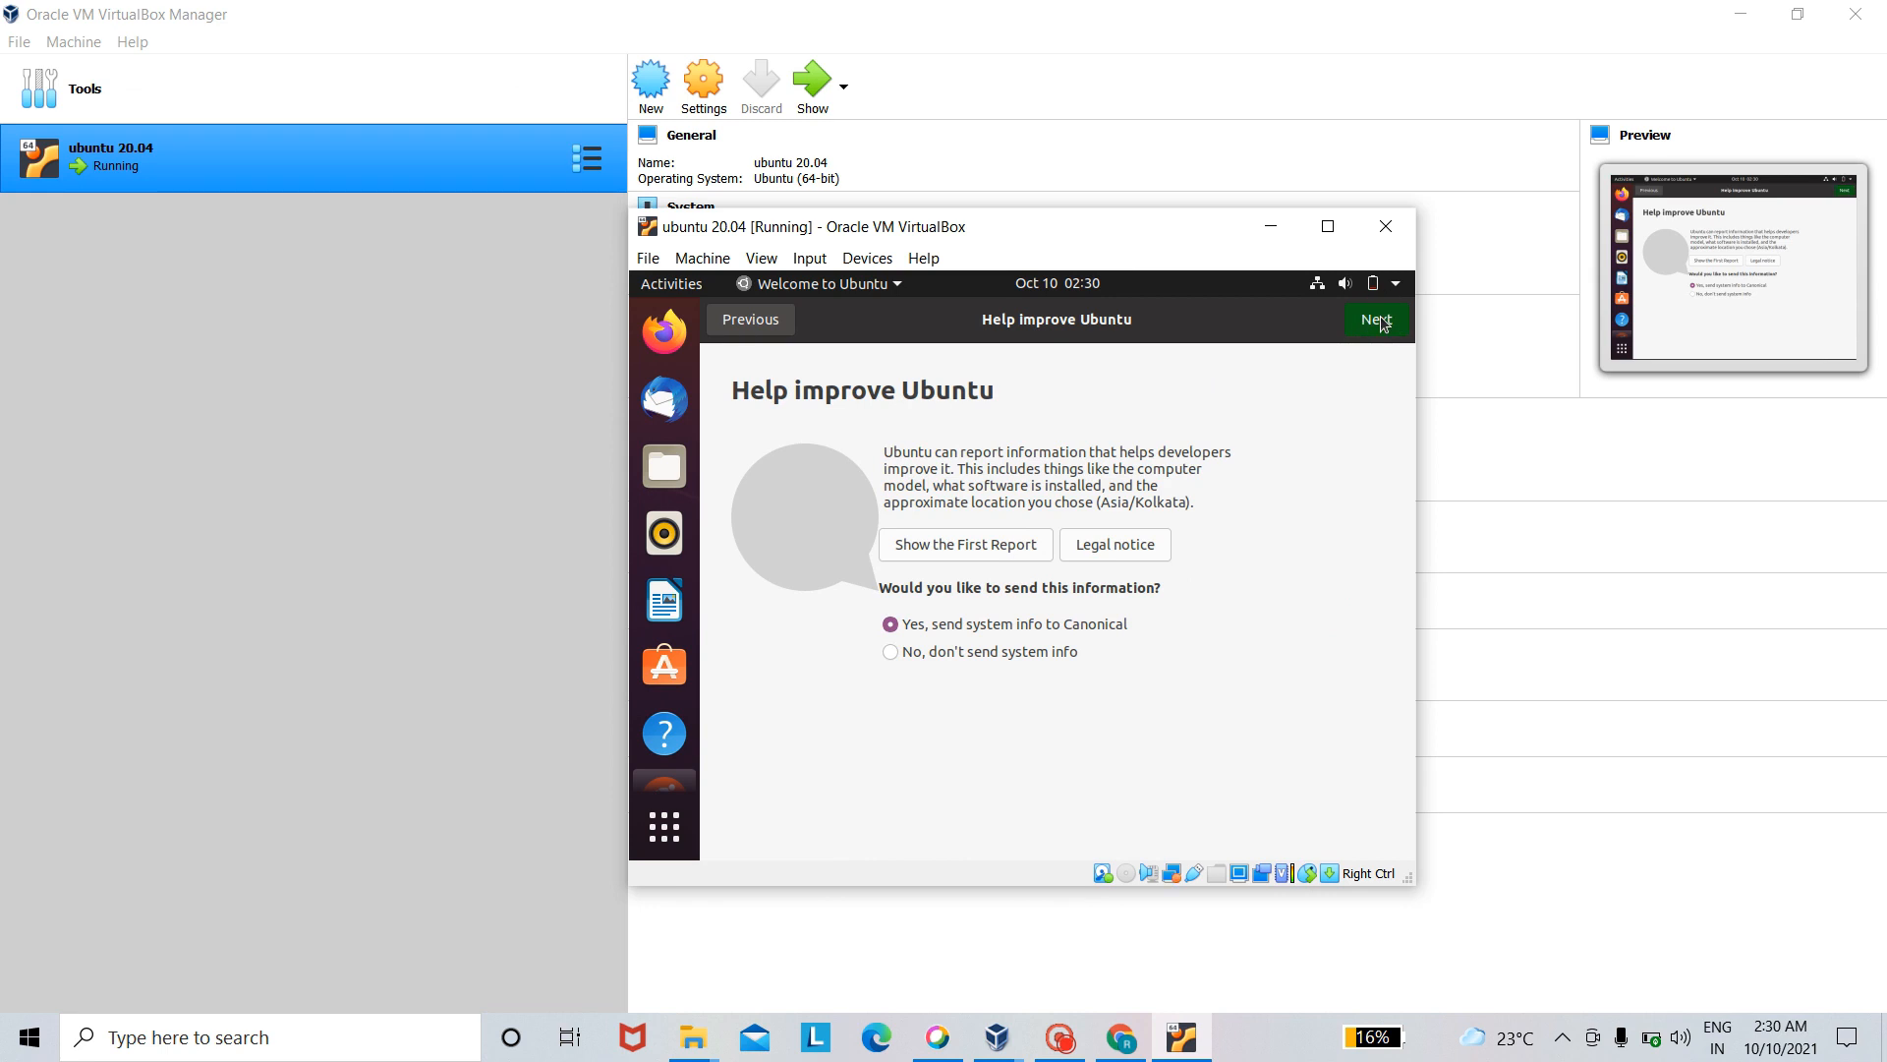
{"action": "left_click", "coordinate": [1381, 324]}
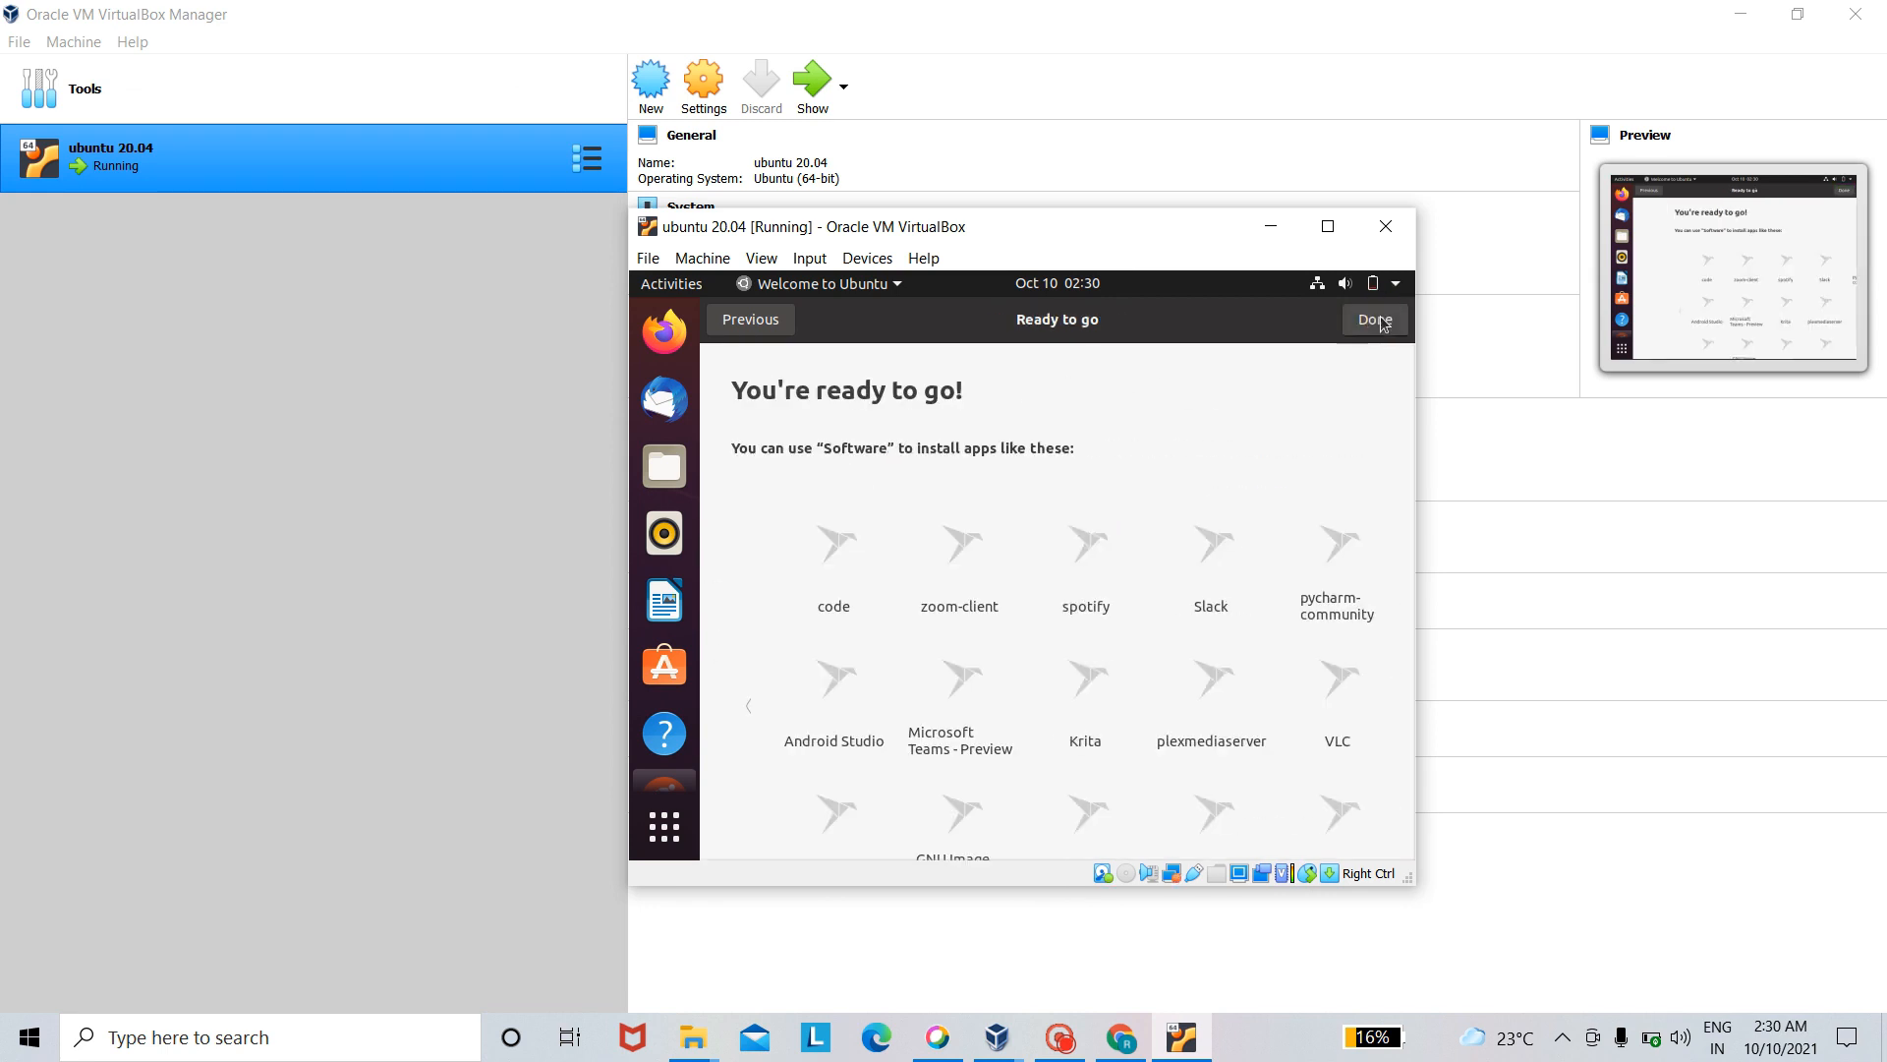
{"action": "left_click", "coordinate": [1381, 324]}
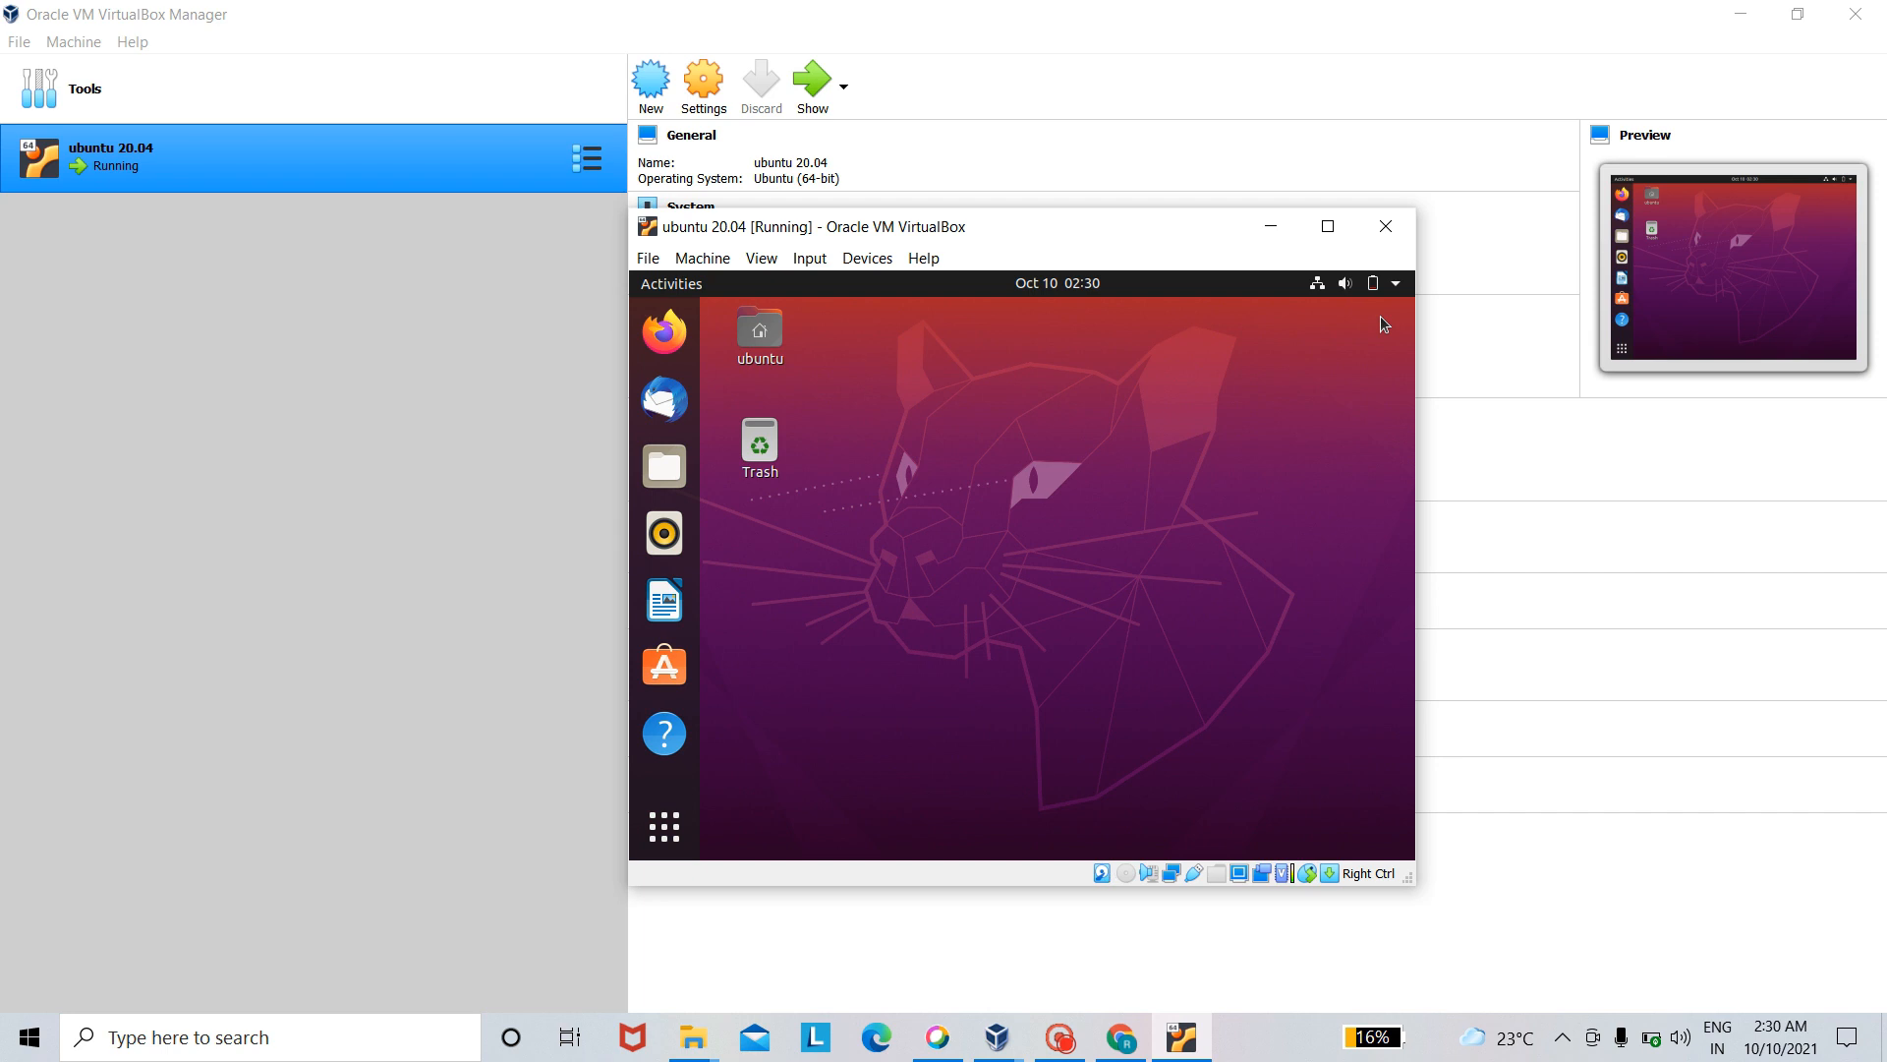
{"action": "left_click", "coordinate": [1060, 1037]}
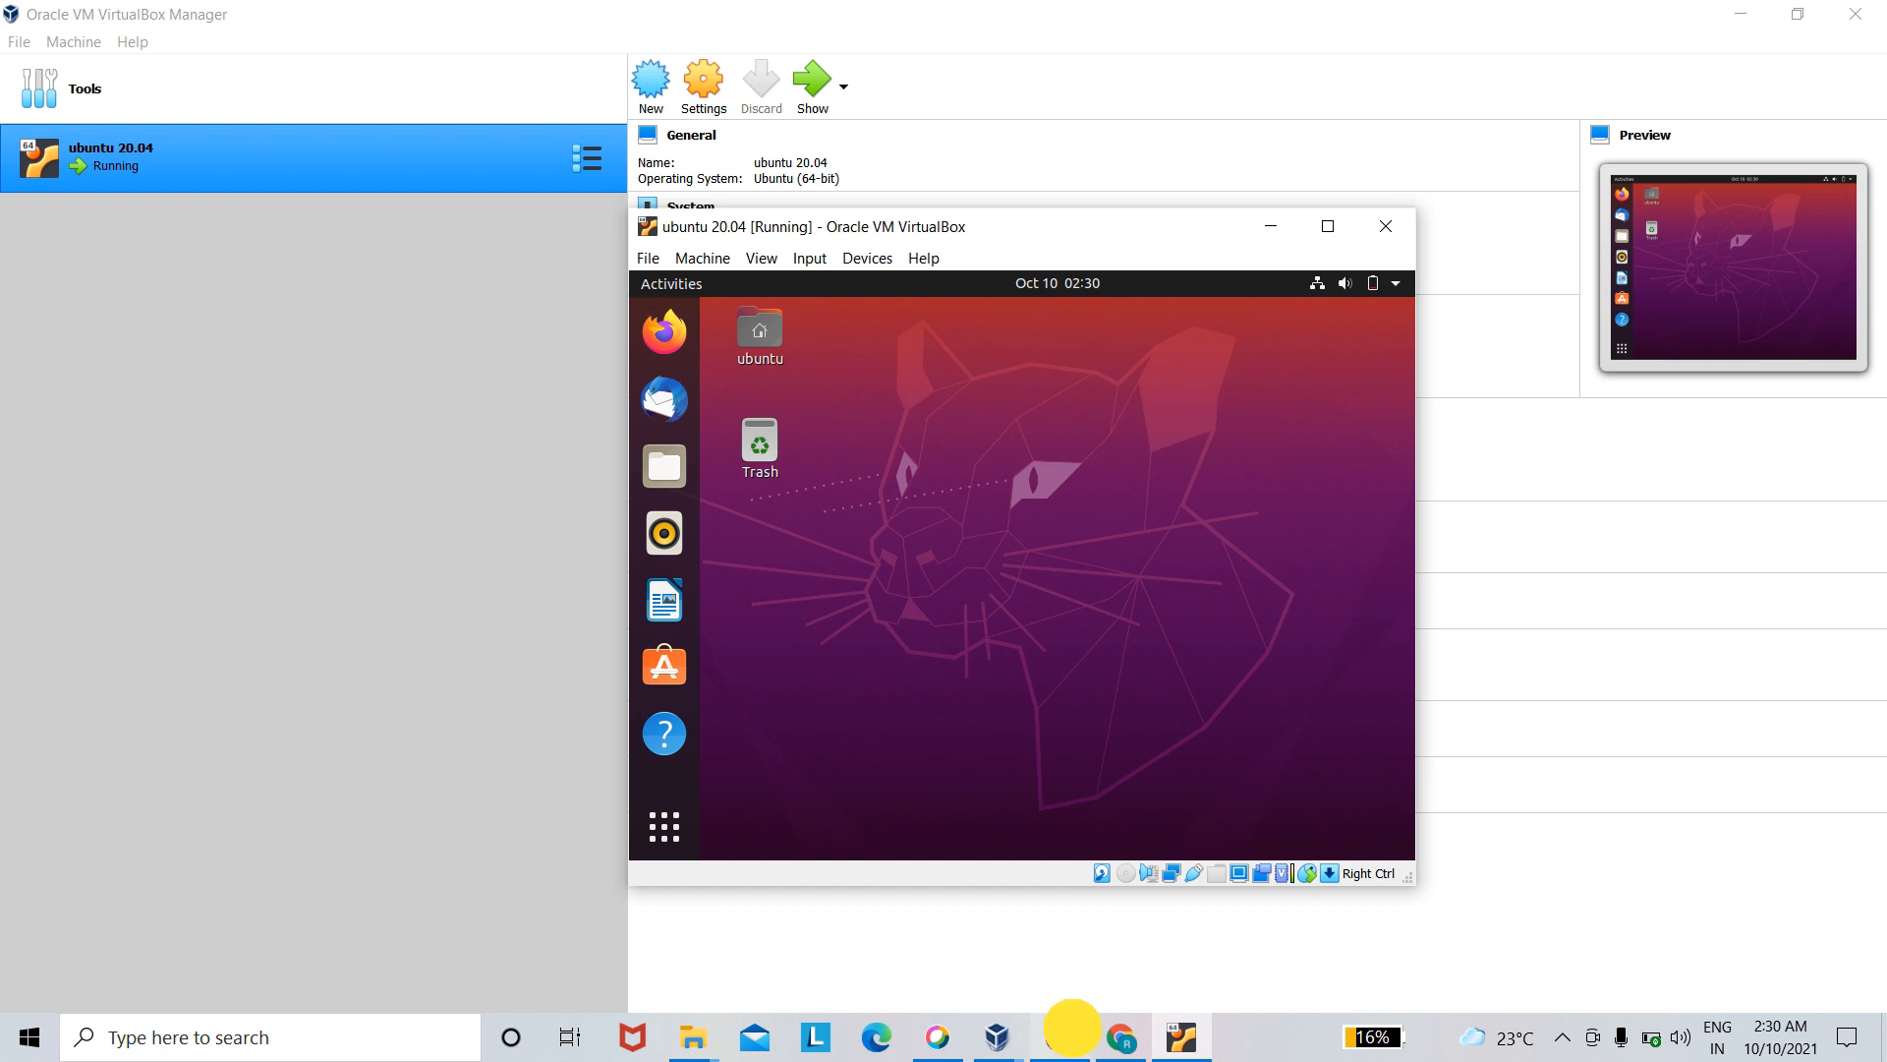